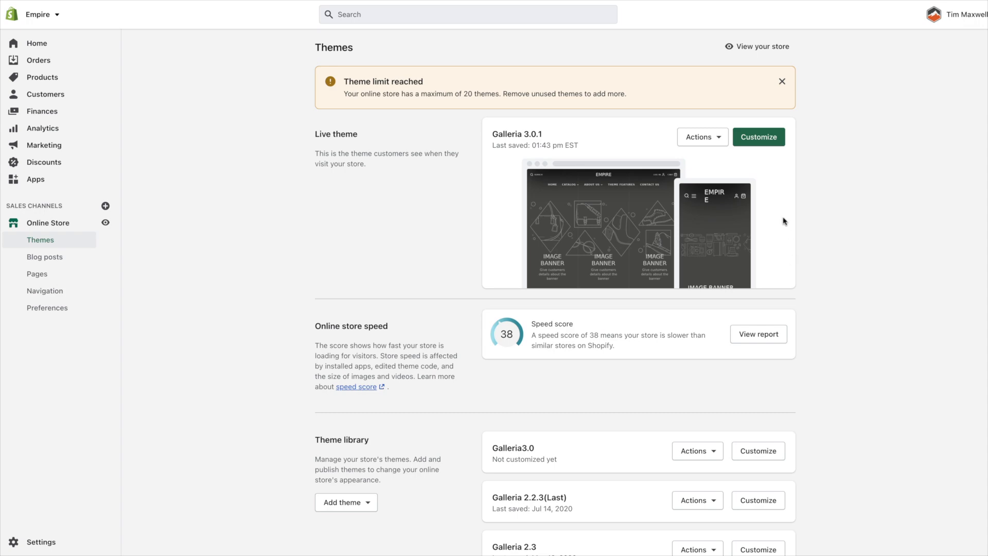
Open the live Galleria 3.0.1 theme of the Empire store for customization.
click(761, 141)
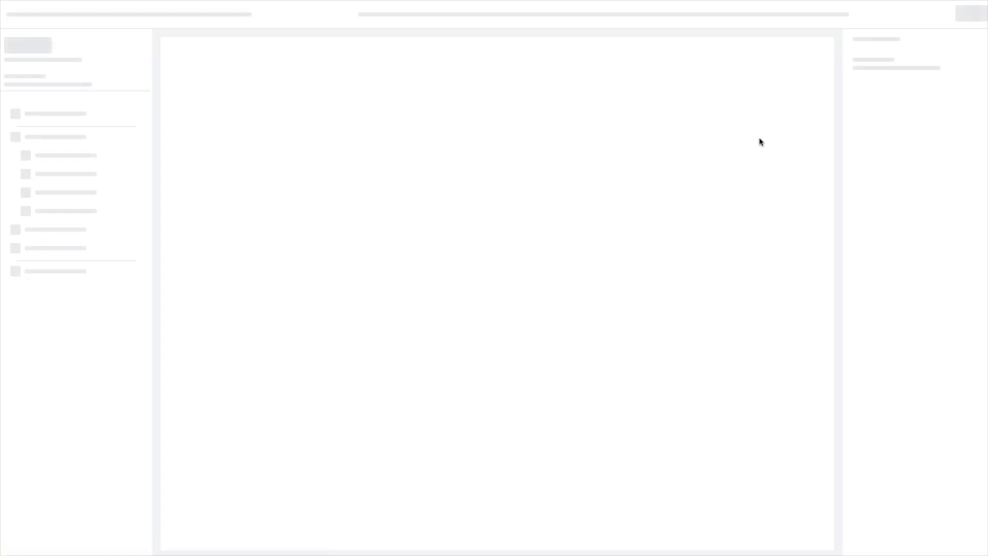
mouse_move(397, 95)
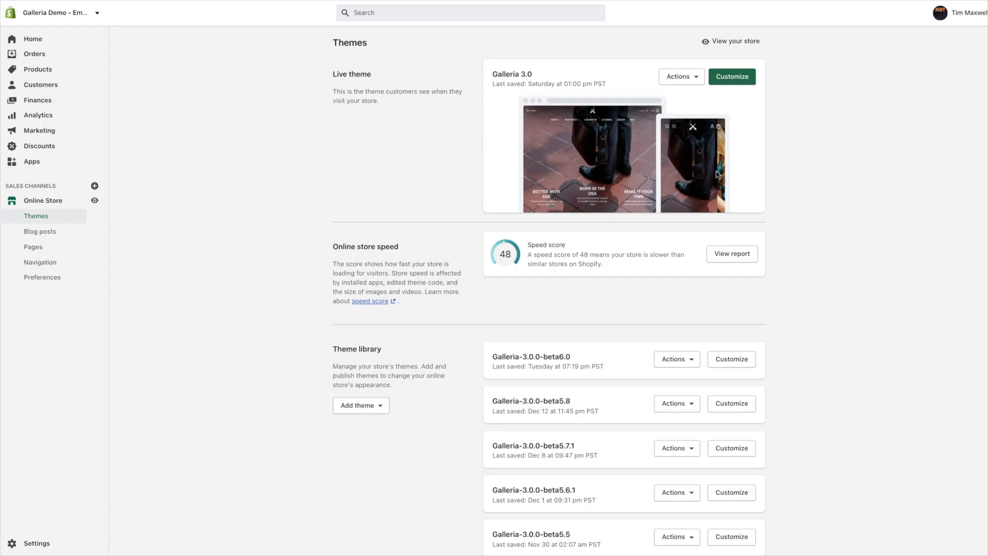
Open the Galleria demo store's live Galleria 3.0 theme for customization and load its lookbook page template.
click(733, 78)
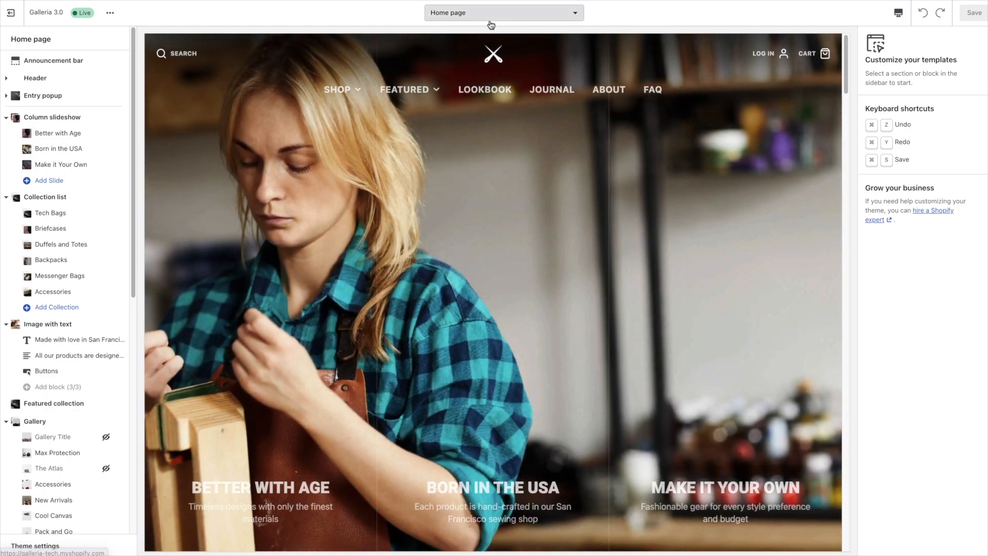
click(491, 20)
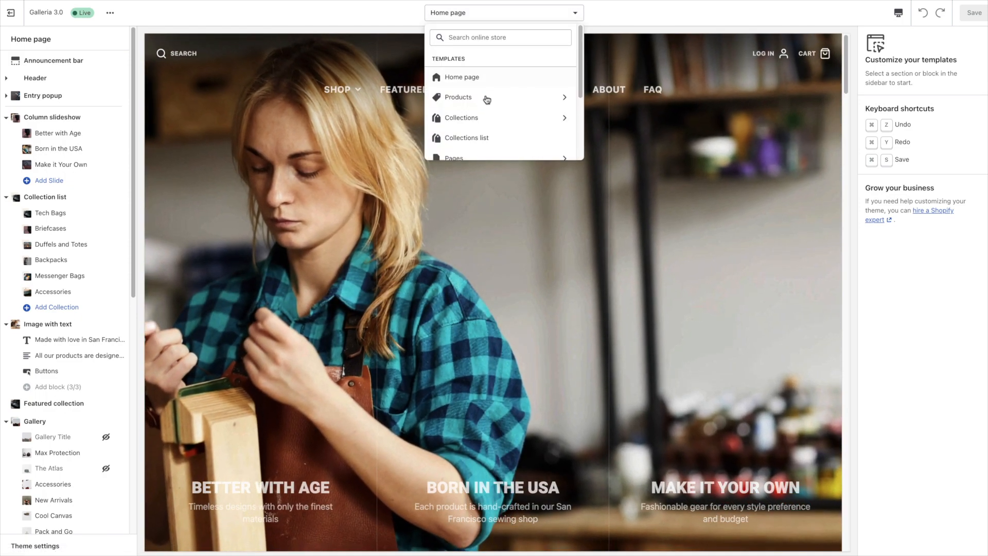
scroll(460, 114, down, 2)
click(456, 104)
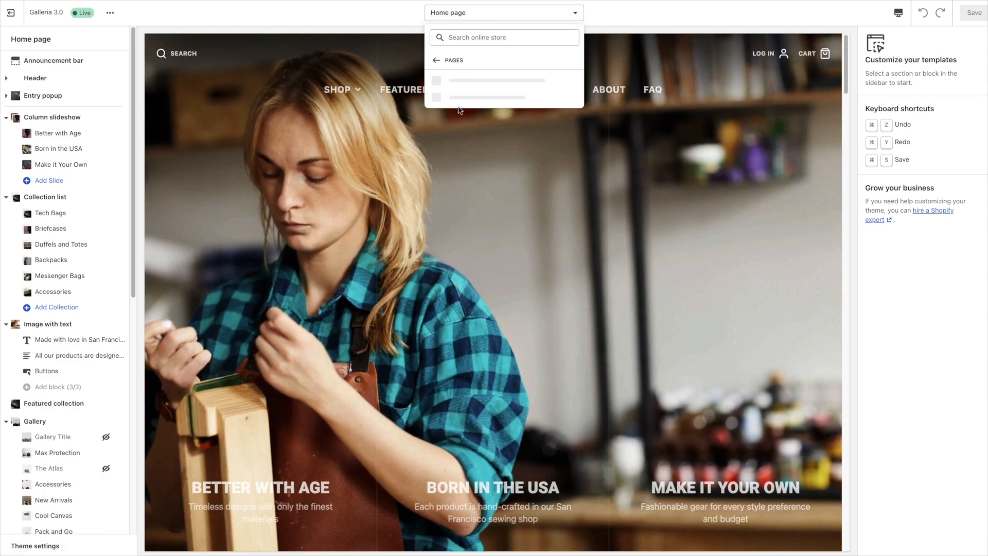
scroll(496, 109, down, 3)
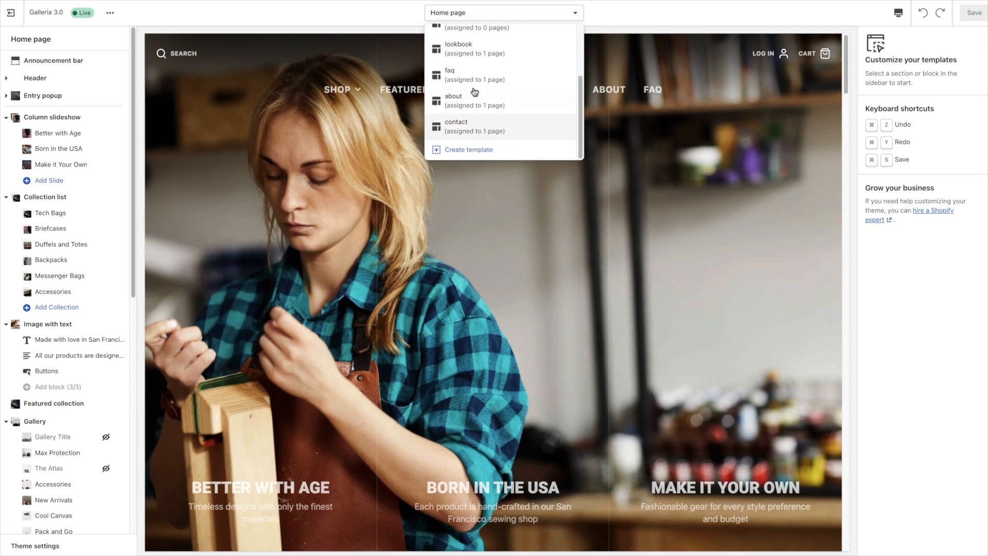
scroll(493, 126, up, 2)
scroll(494, 126, down, 2)
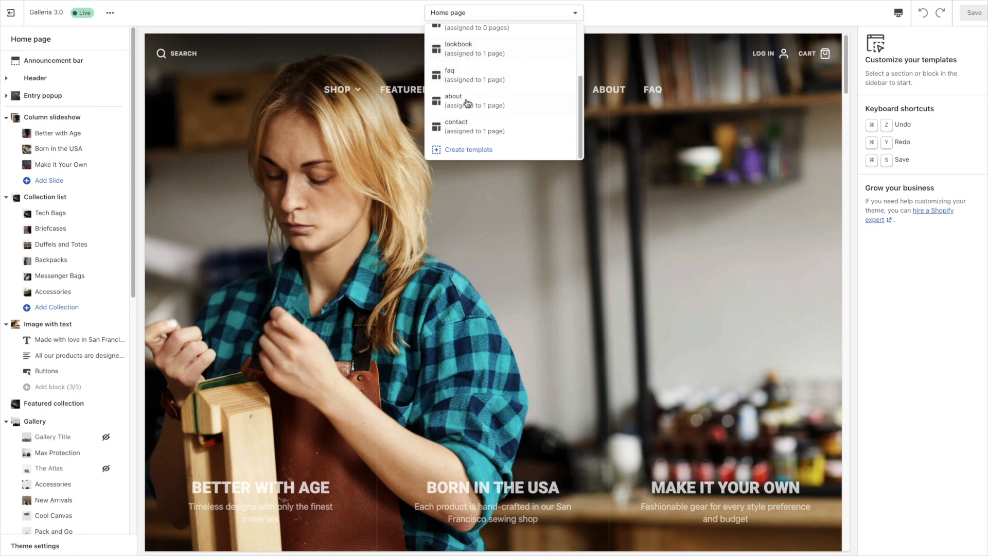
click(459, 53)
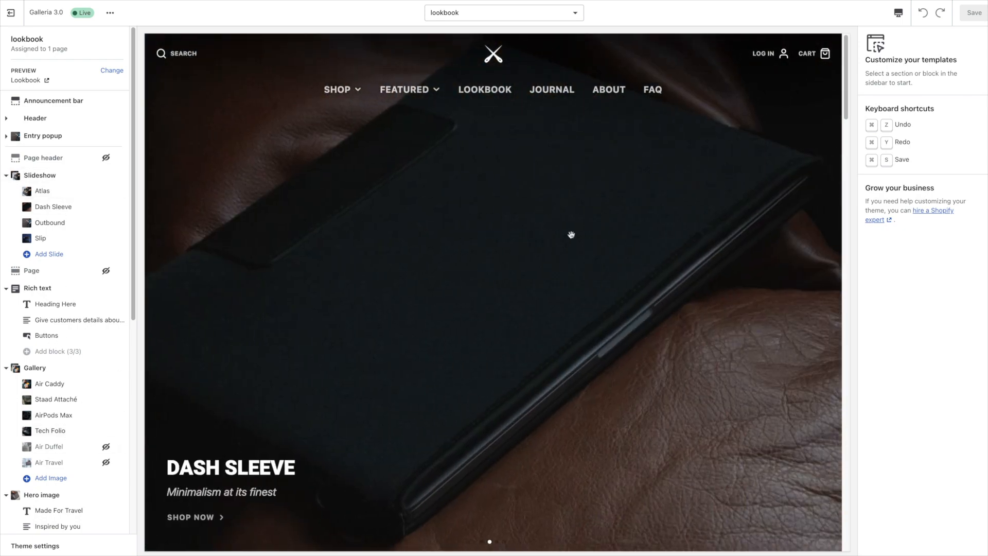
Examine the demo lookbook page's layout and section list, from the slideshow through the gallery and product highlights to the footer.
scroll(578, 234, down, 2)
scroll(561, 227, down, 10)
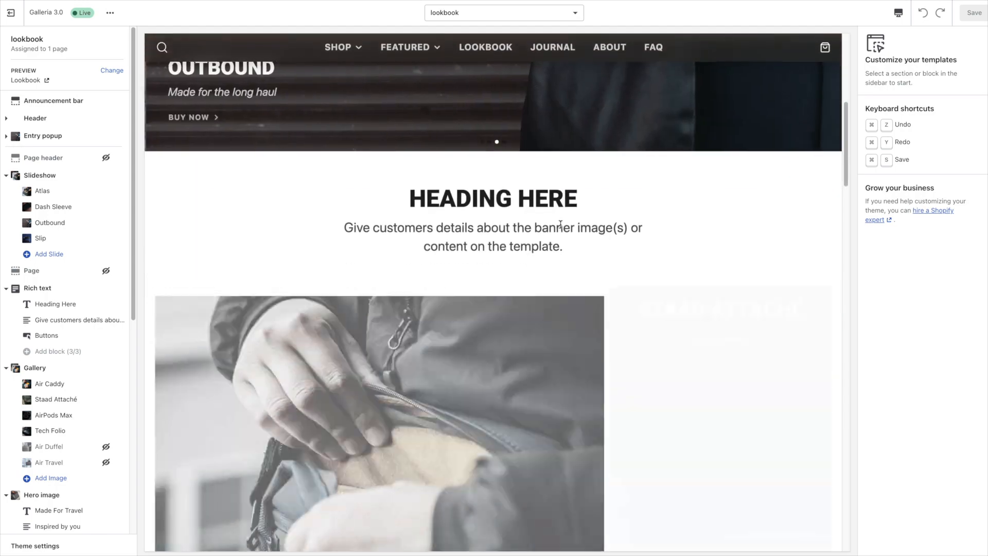
scroll(542, 225, down, 15)
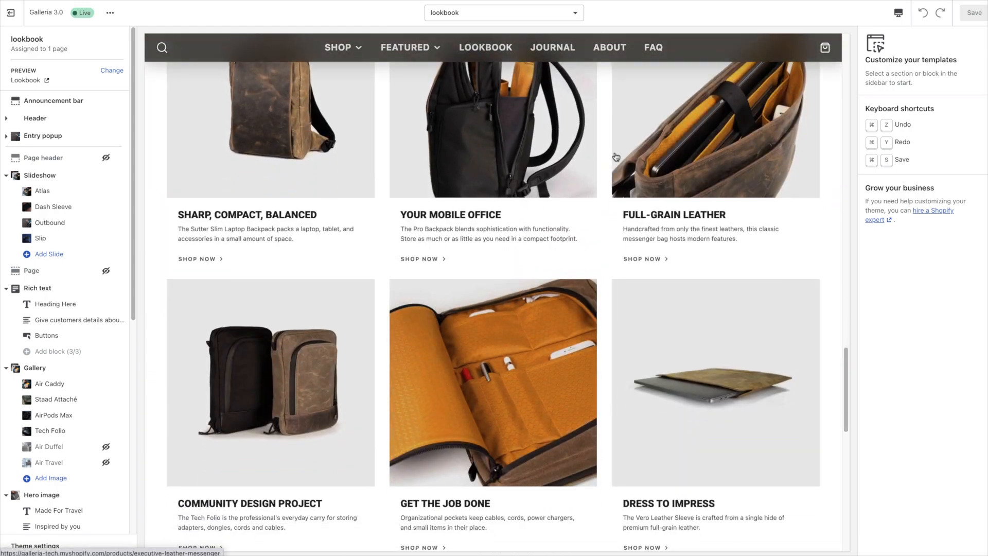
scroll(608, 177, down, 4)
scroll(609, 178, down, 6)
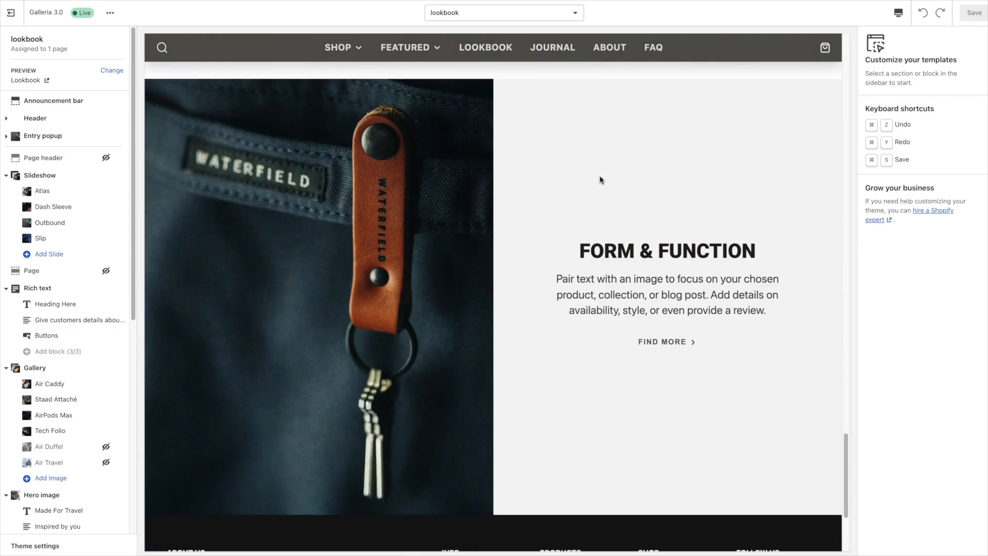
scroll(633, 272, down, 3)
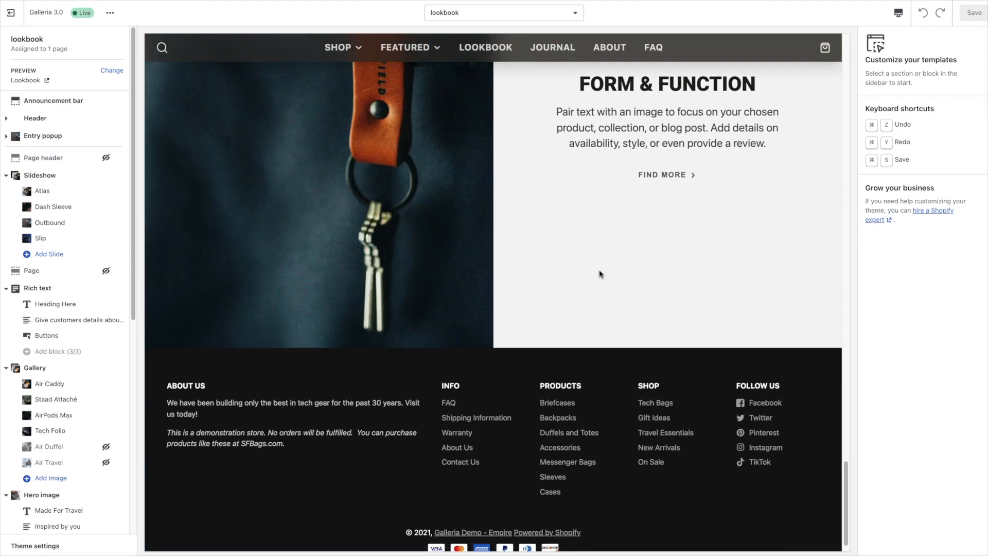
scroll(525, 276, up, 6)
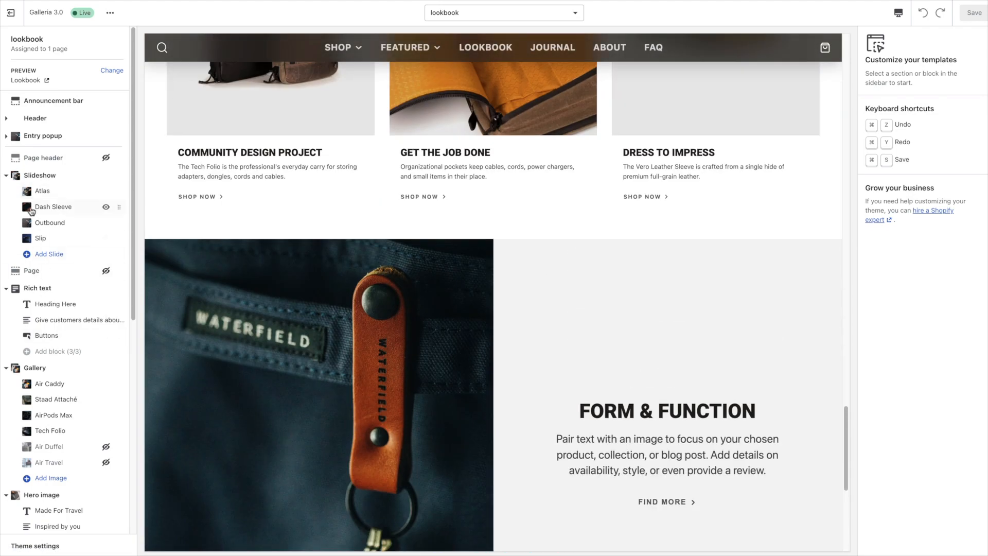
scroll(52, 391, down, 1)
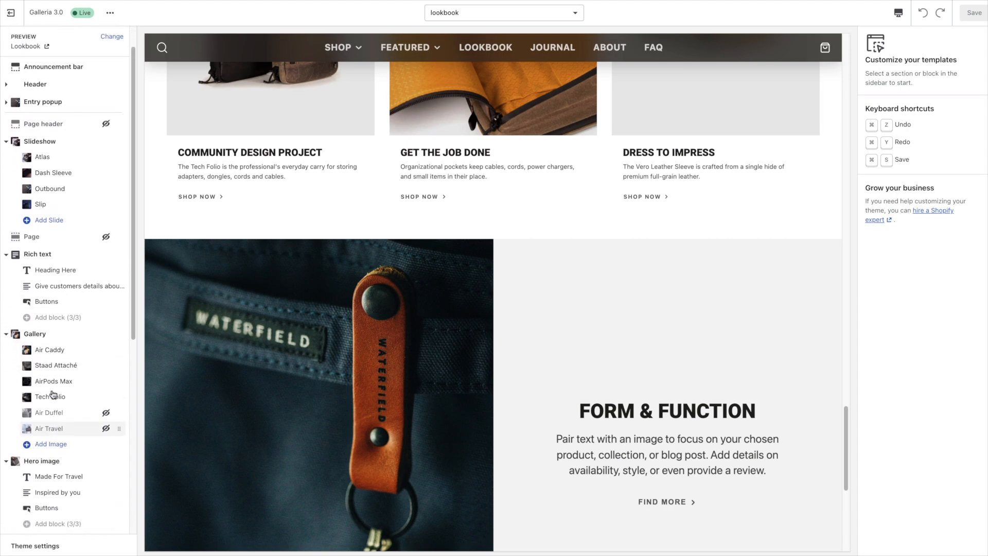
scroll(53, 394, up, 1)
scroll(487, 391, up, 9)
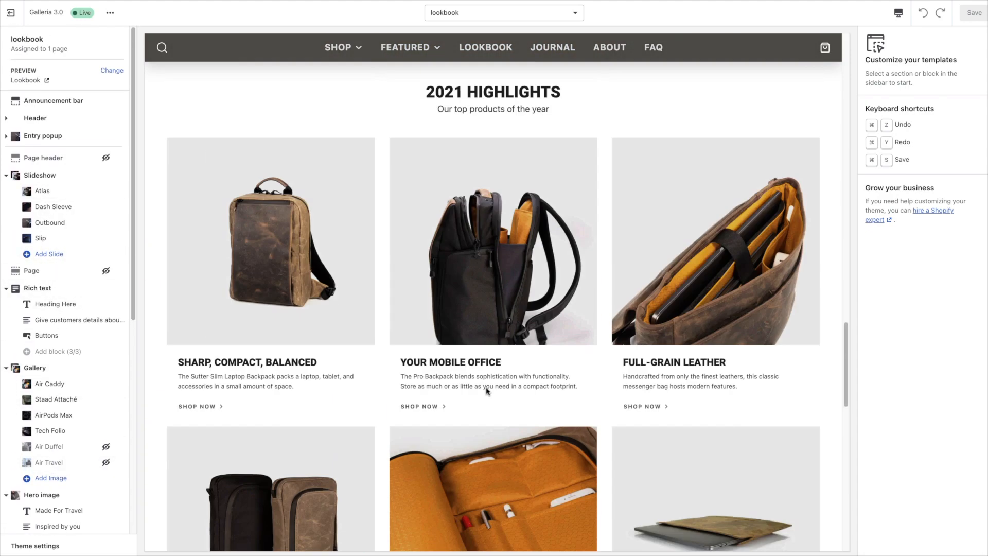
scroll(488, 391, up, 15)
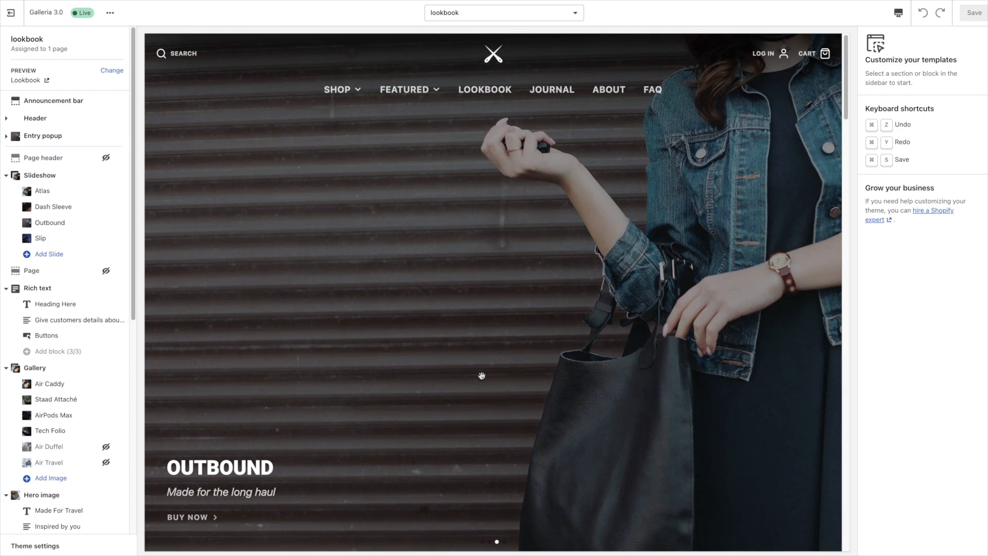
scroll(482, 376, down, 15)
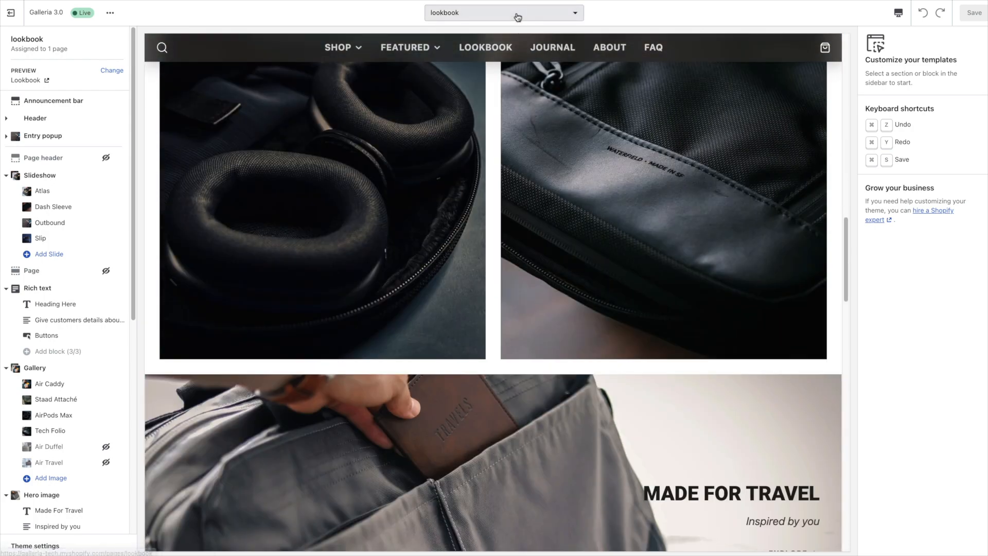
Switch to the faq page template and review its header, question list and image columns.
click(518, 17)
scroll(464, 113, down, 2)
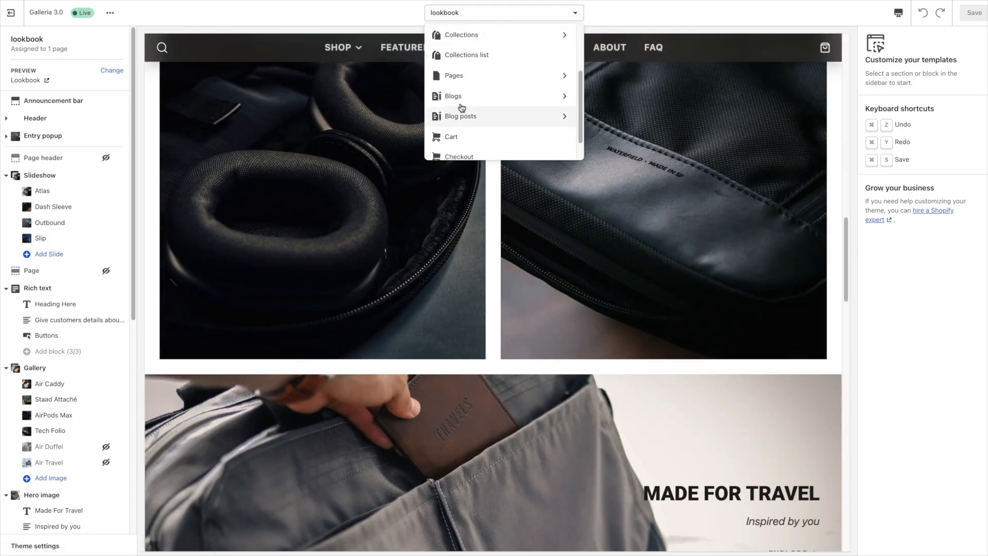
scroll(462, 107, down, 3)
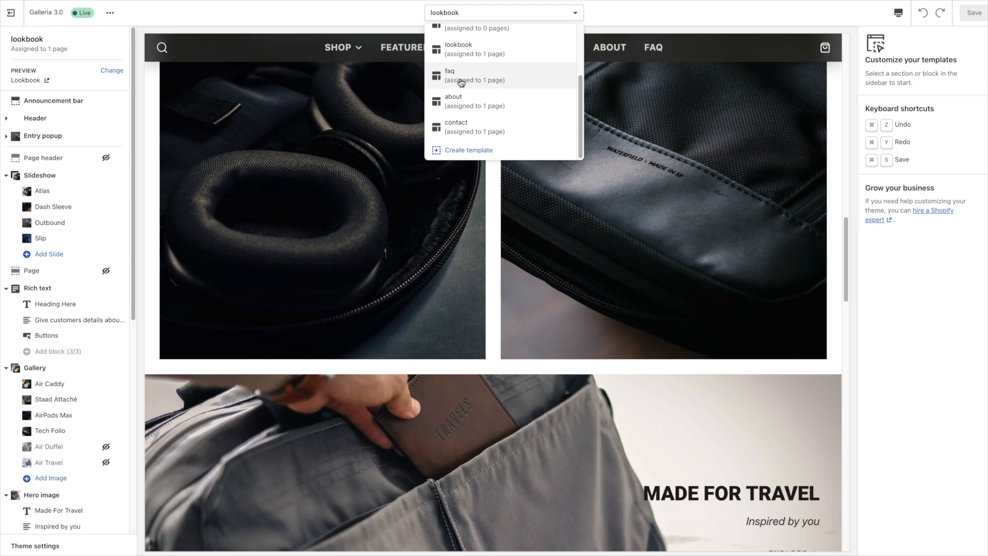
click(462, 82)
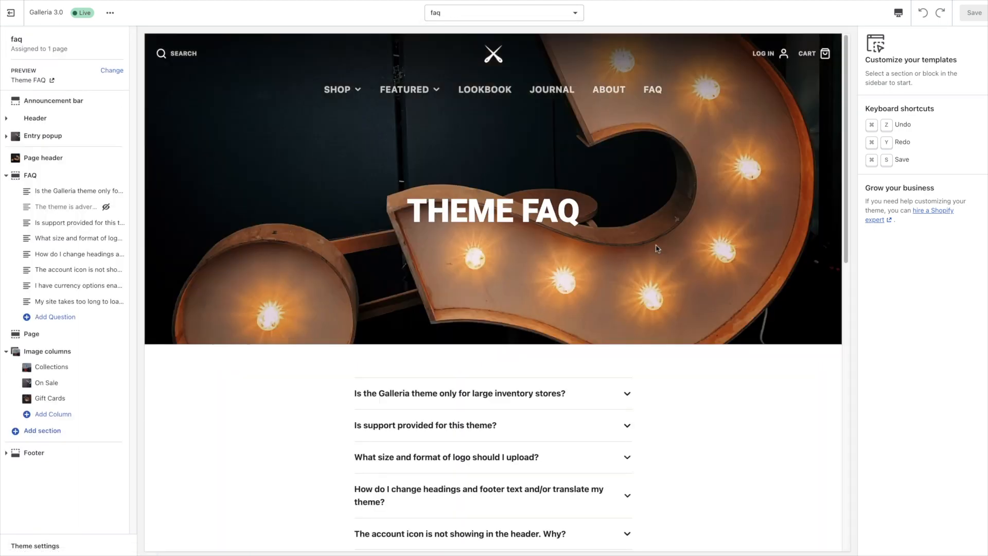
scroll(663, 249, up, 1)
scroll(594, 253, down, 6)
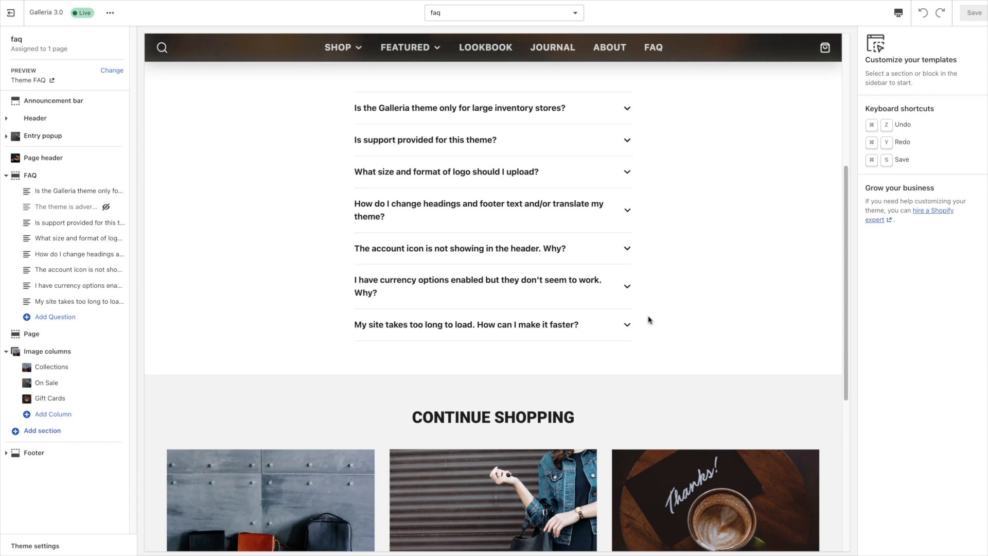
scroll(652, 324, up, 6)
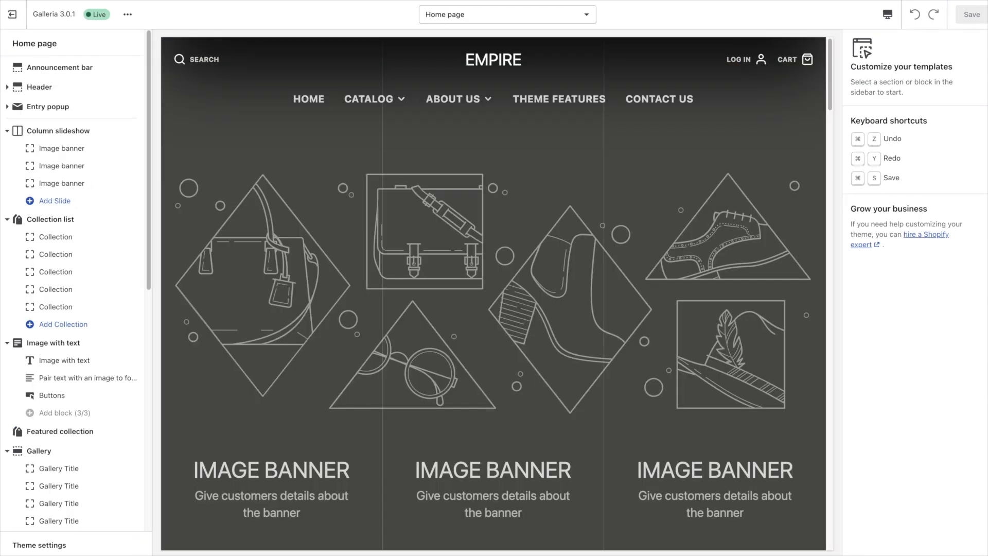
In the Galleria 3.0.1 theme editor of the Empire store, switch from the home page to the lookbook page template.
scroll(464, 231, down, 3)
scroll(464, 231, up, 3)
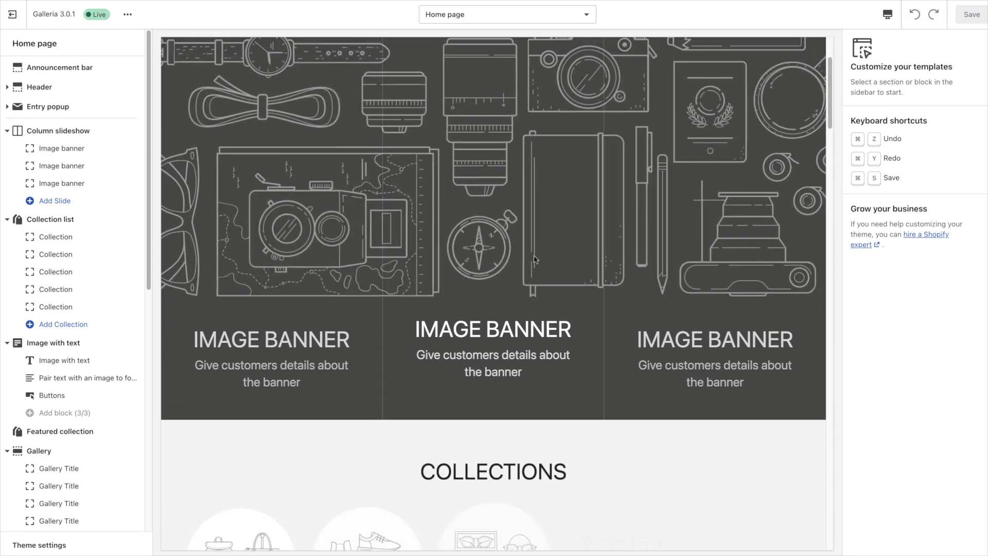
click(489, 24)
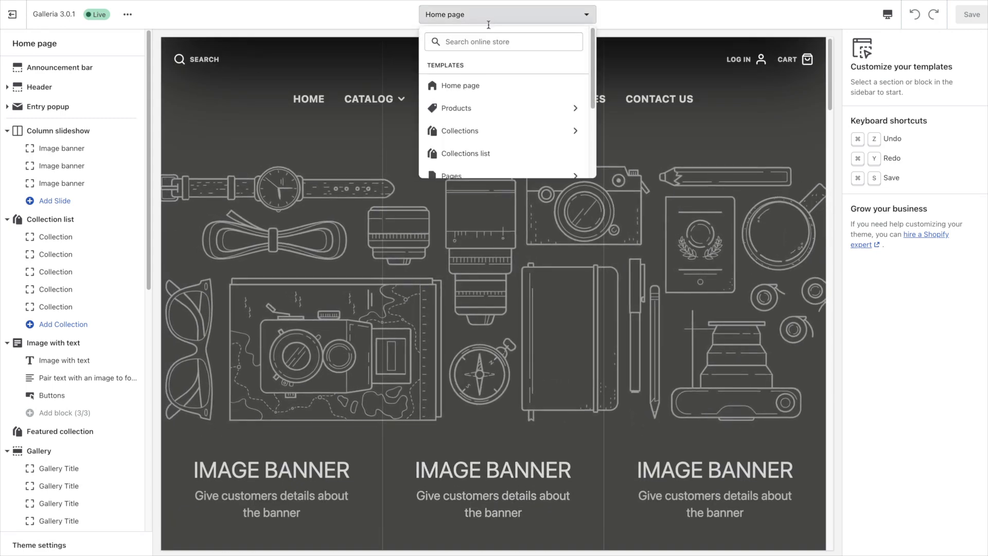
scroll(452, 118, down, 1)
click(462, 140)
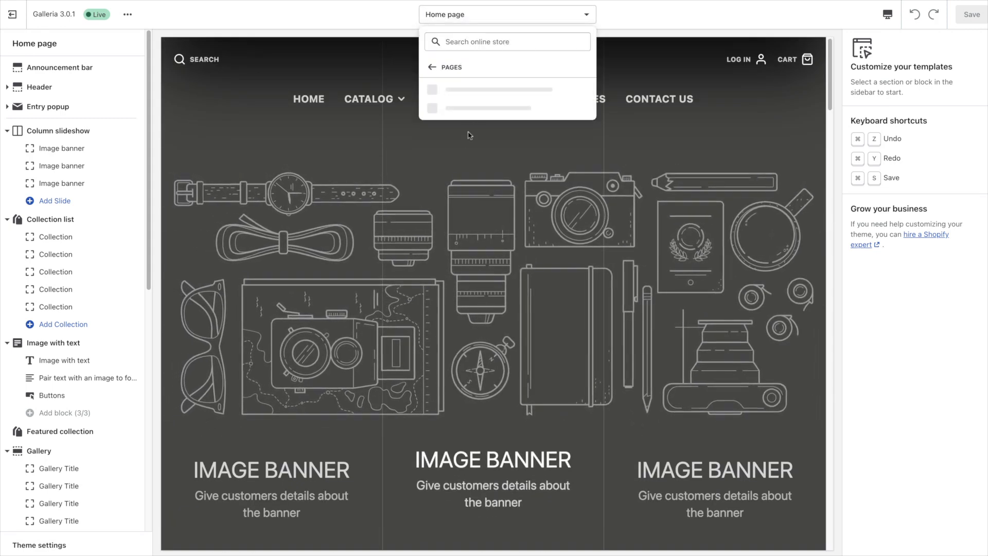
scroll(507, 79, down, 1)
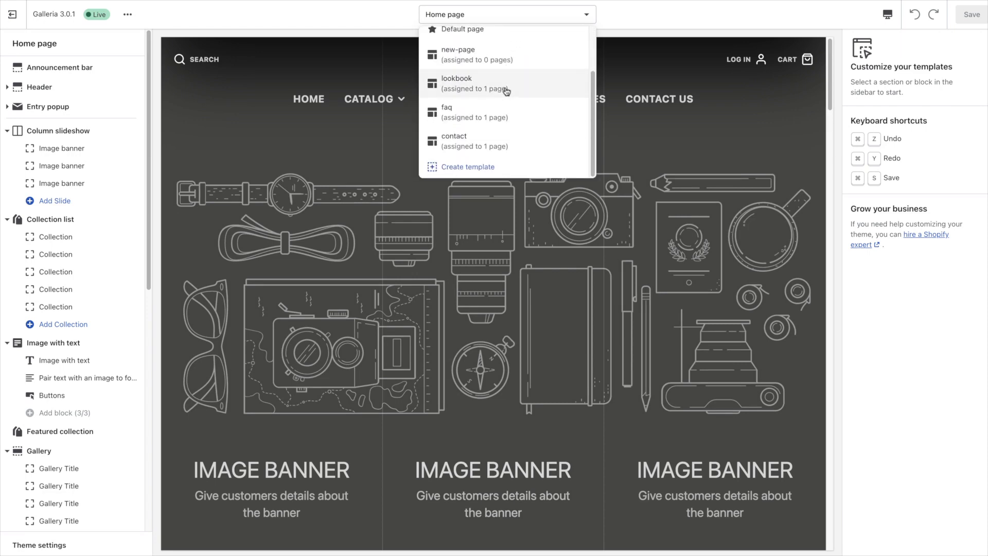
click(483, 90)
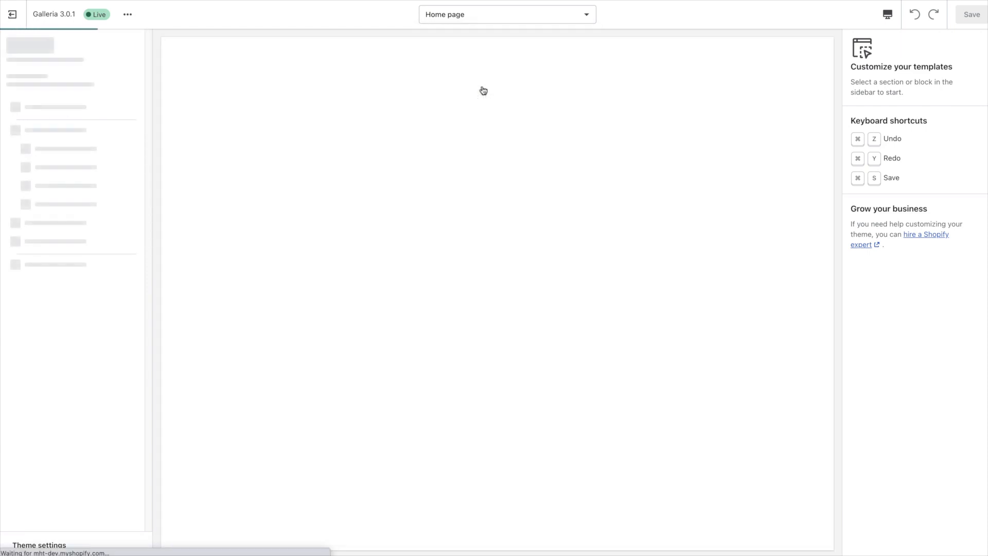
Examine the lookbook template's placeholder sections, including the slideshow, page content, gallery, hero image, image columns and image with text.
scroll(520, 173, down, 5)
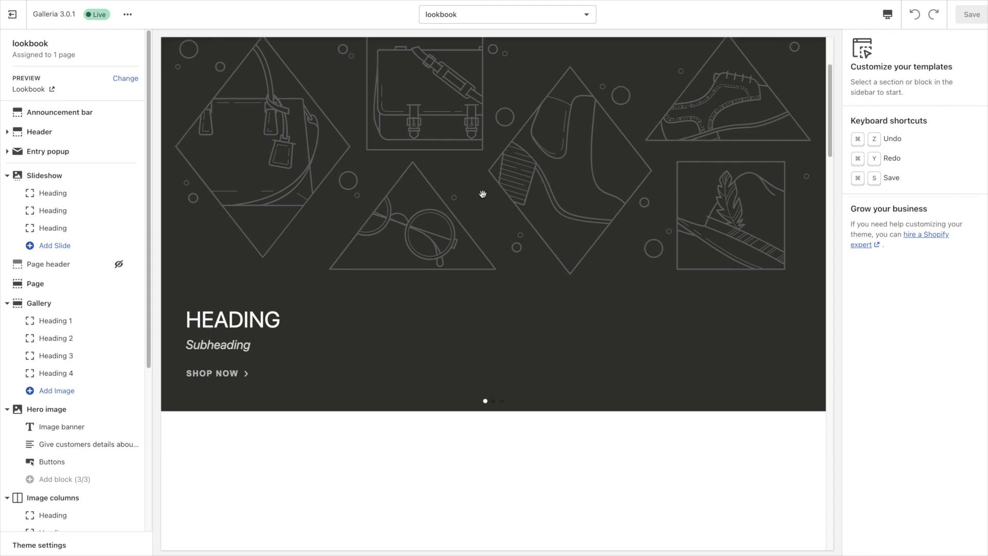
scroll(460, 200, down, 8)
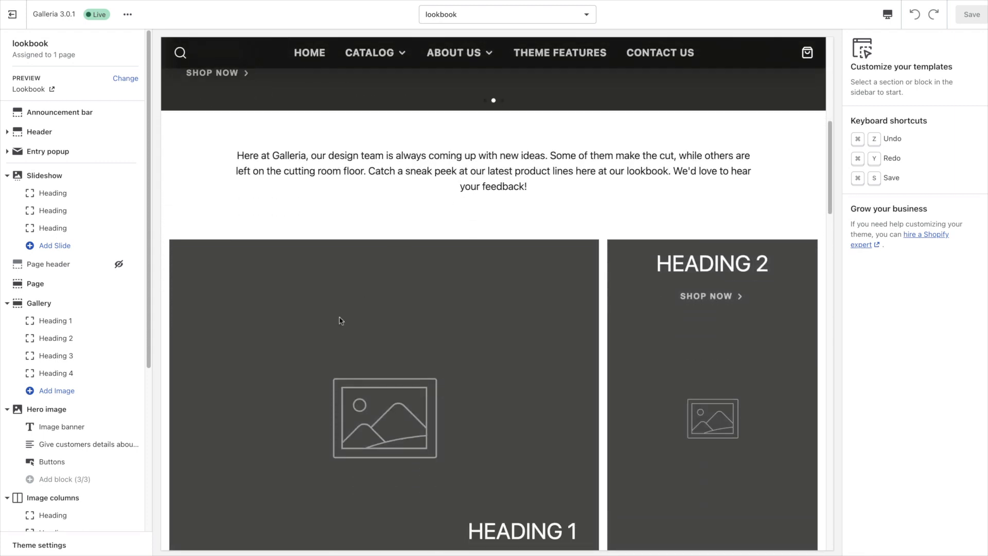
scroll(528, 242, down, 10)
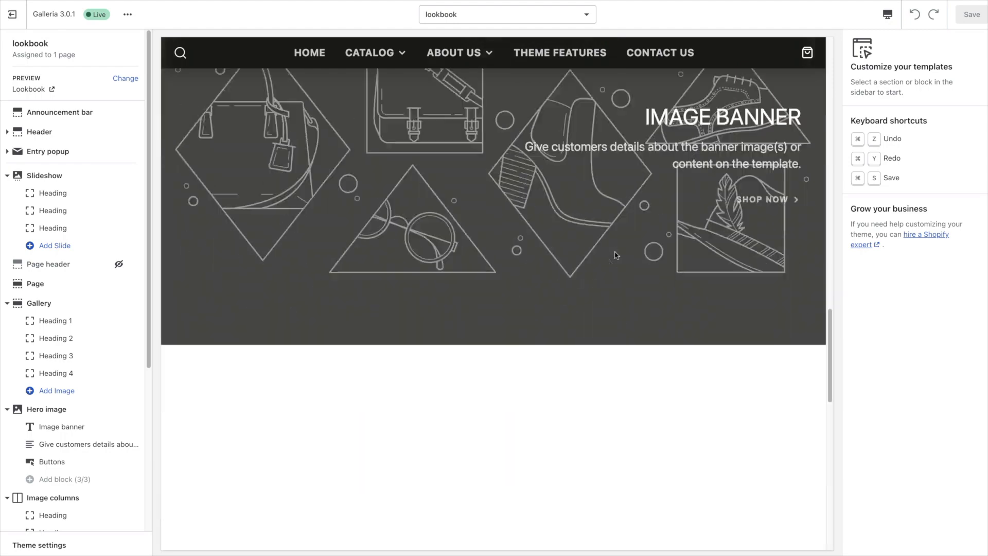
scroll(616, 255, down, 10)
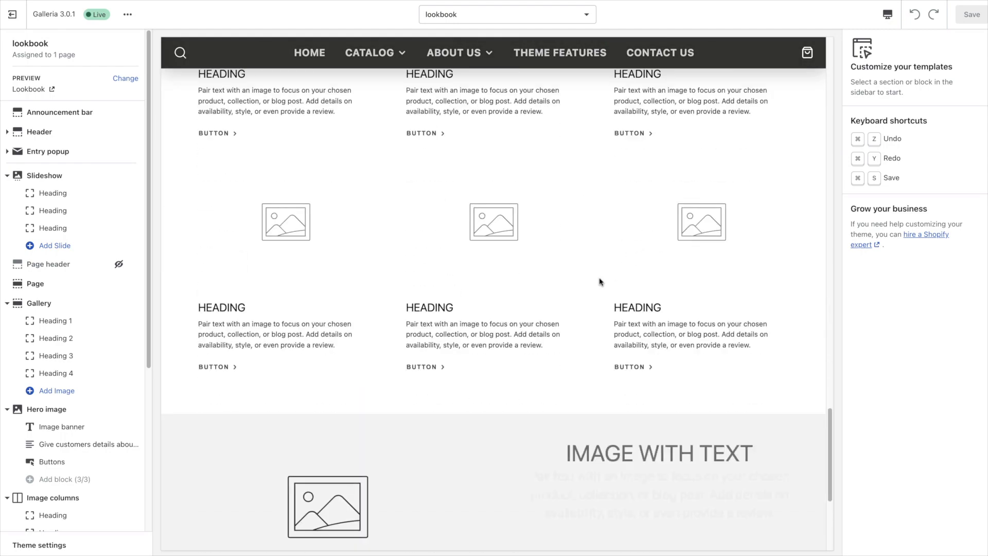
scroll(600, 282, down, 5)
scroll(608, 282, up, 20)
scroll(592, 278, up, 5)
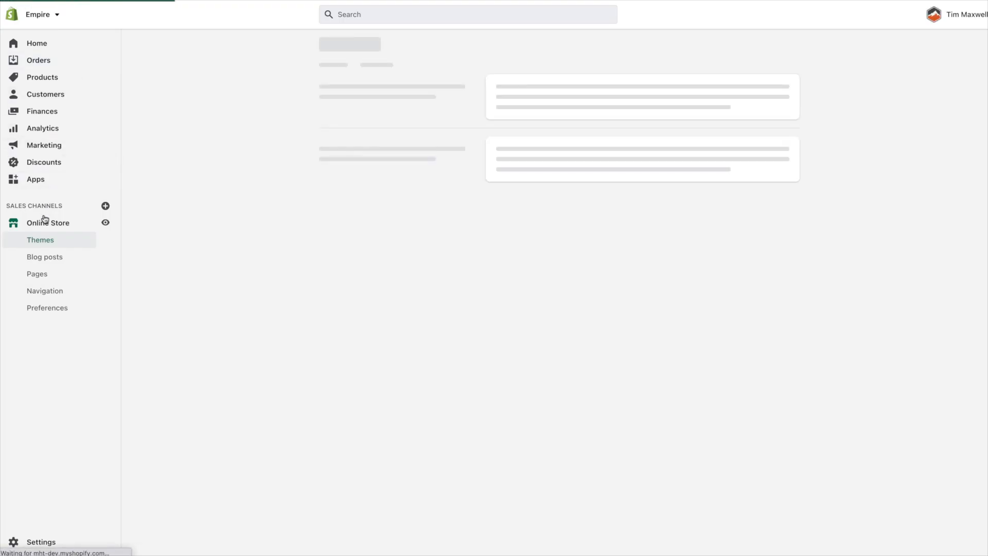
Add a page titled "New Page" to the Empire online store and save it.
click(38, 273)
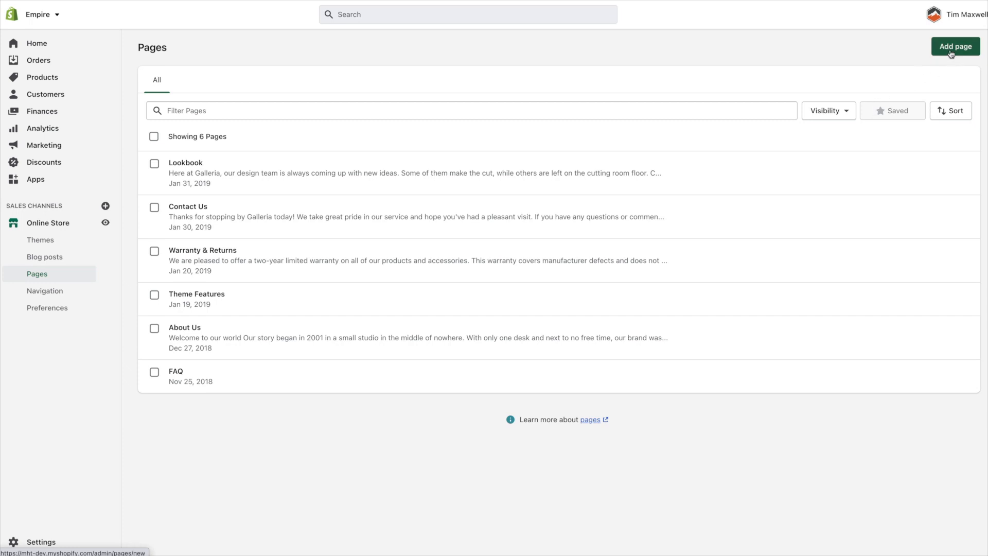
click(951, 54)
click(443, 95)
text(New Page)
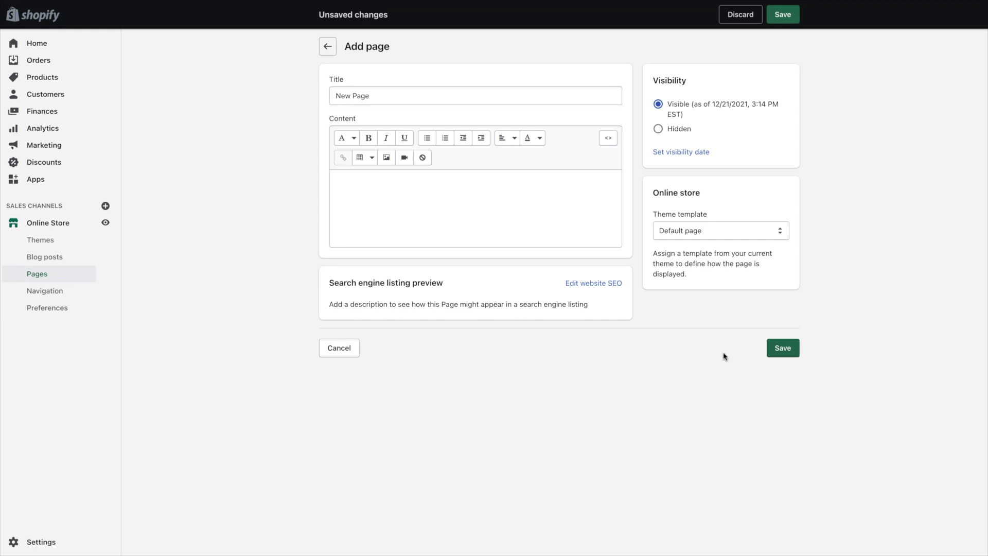
click(782, 347)
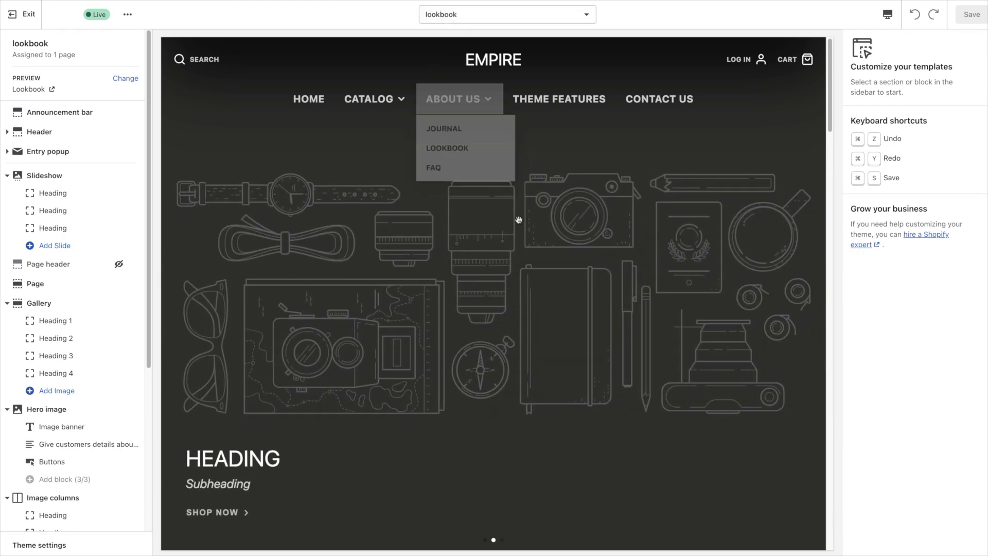
Search the online store for "new page" and open New Page in the theme editor preview.
mouse_move(401, 100)
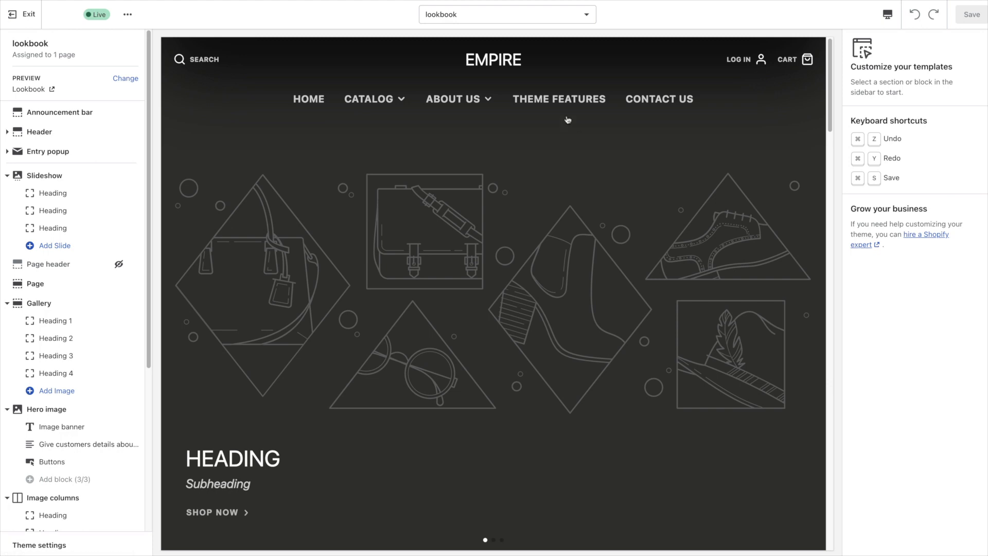
click(500, 16)
click(474, 43)
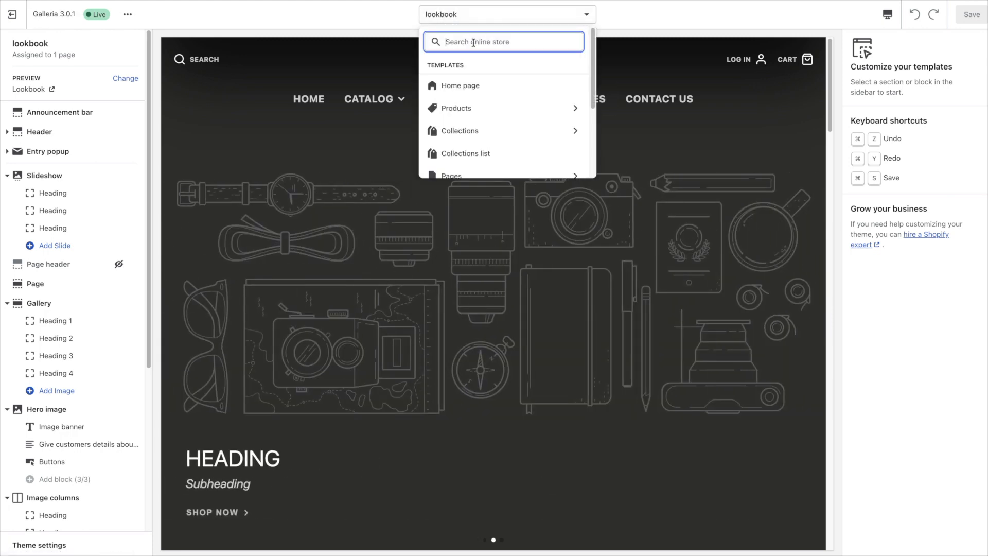
text(new page)
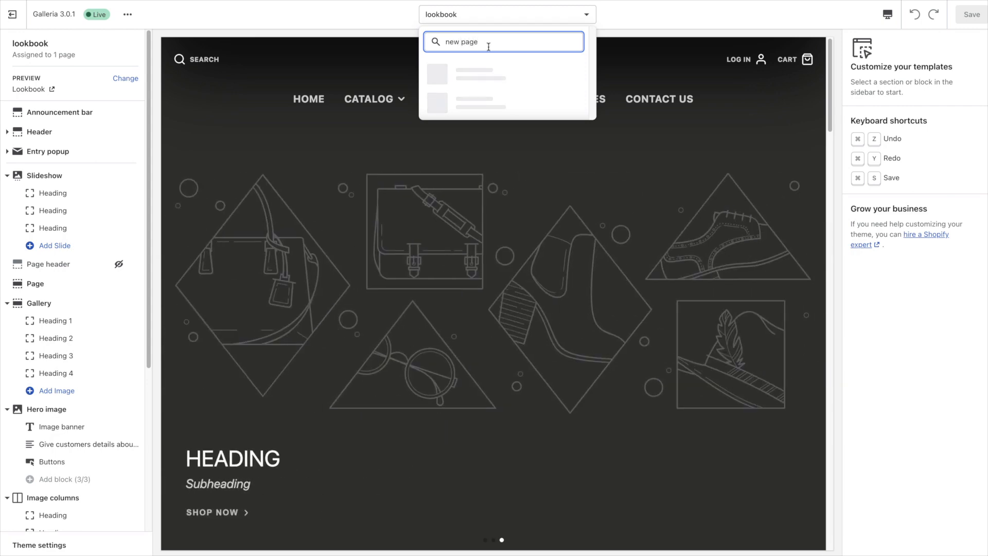
click(471, 135)
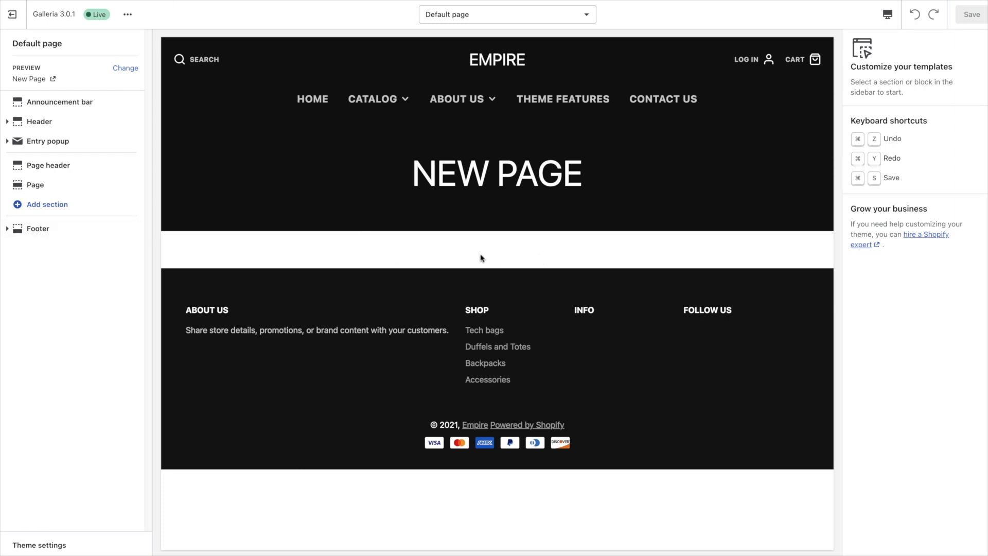
Hide the Page section of the Default page template and add a Slideshow gallery section beneath it.
mouse_move(38, 187)
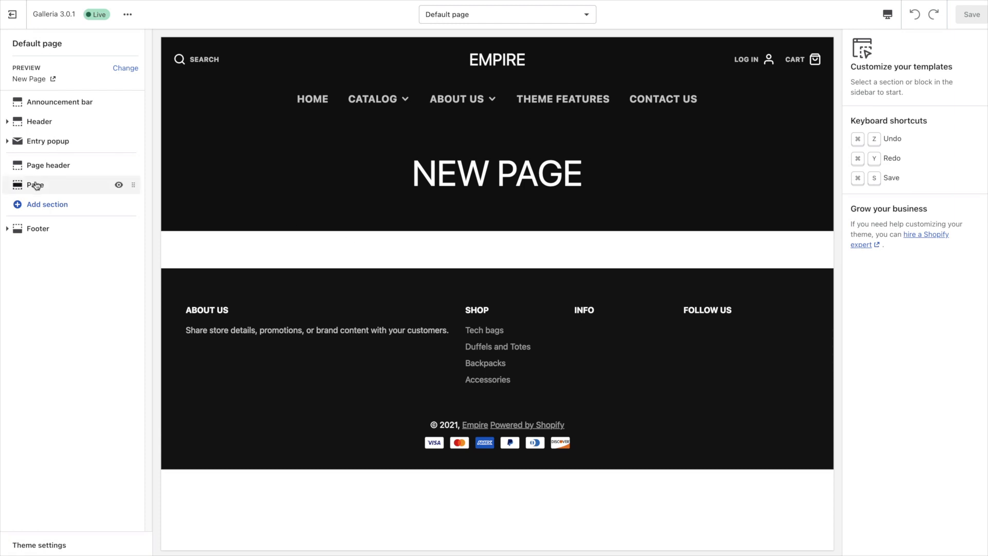
click(119, 187)
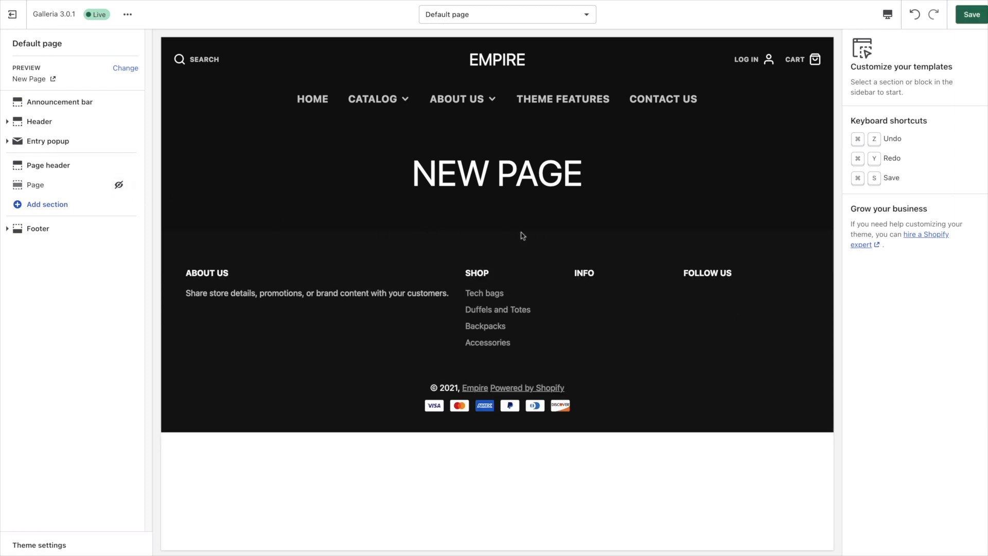
click(45, 206)
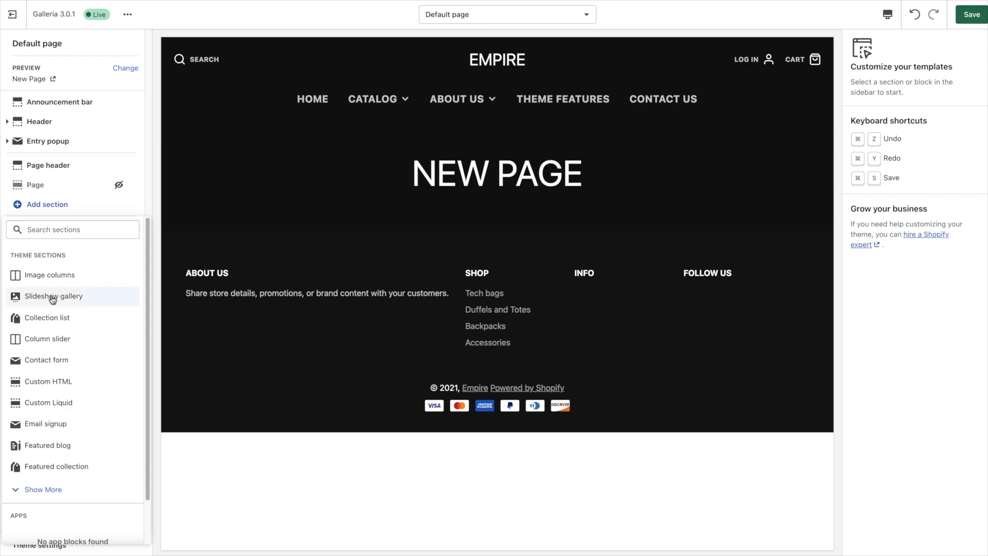
click(53, 297)
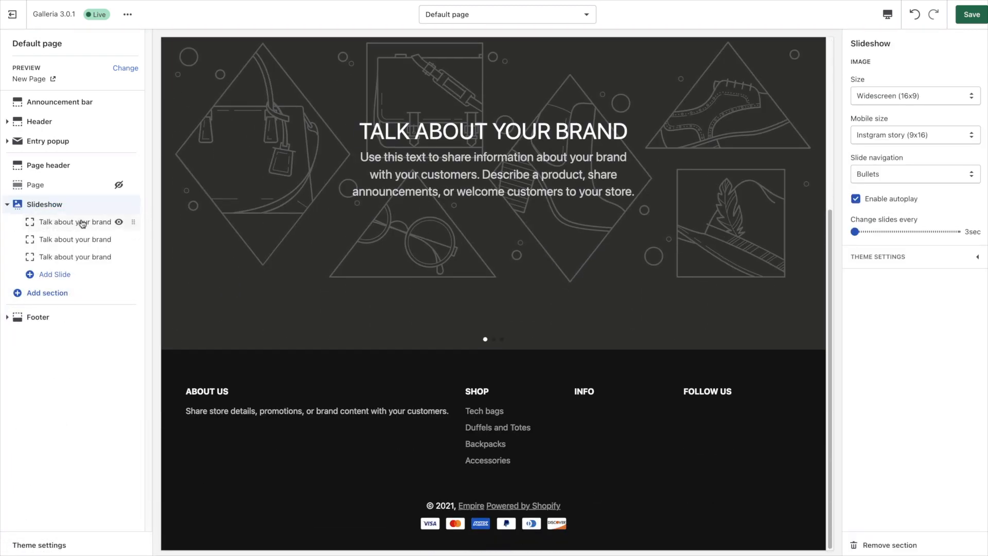
Add a Collection list section below the slideshow.
click(25, 293)
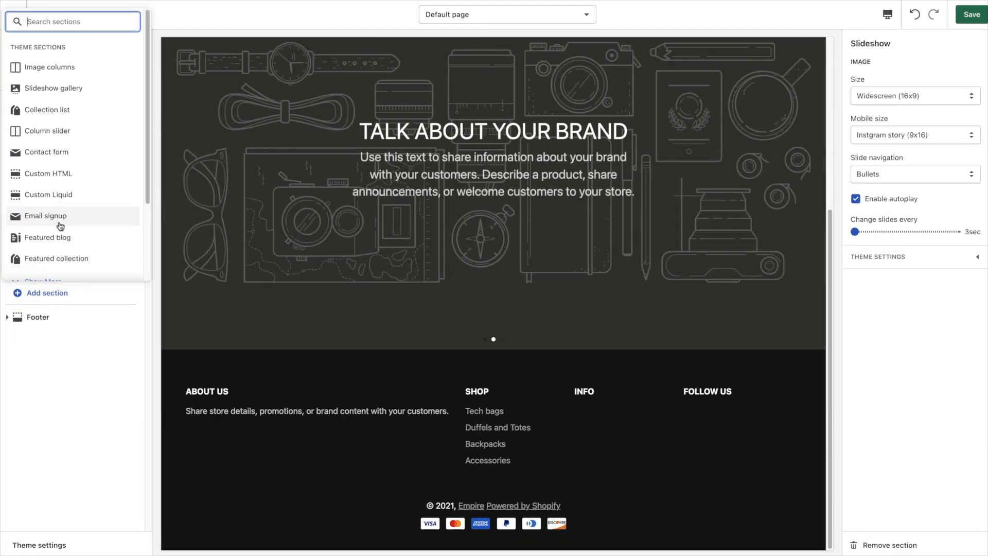
scroll(60, 225, down, 3)
scroll(64, 178, up, 3)
click(60, 103)
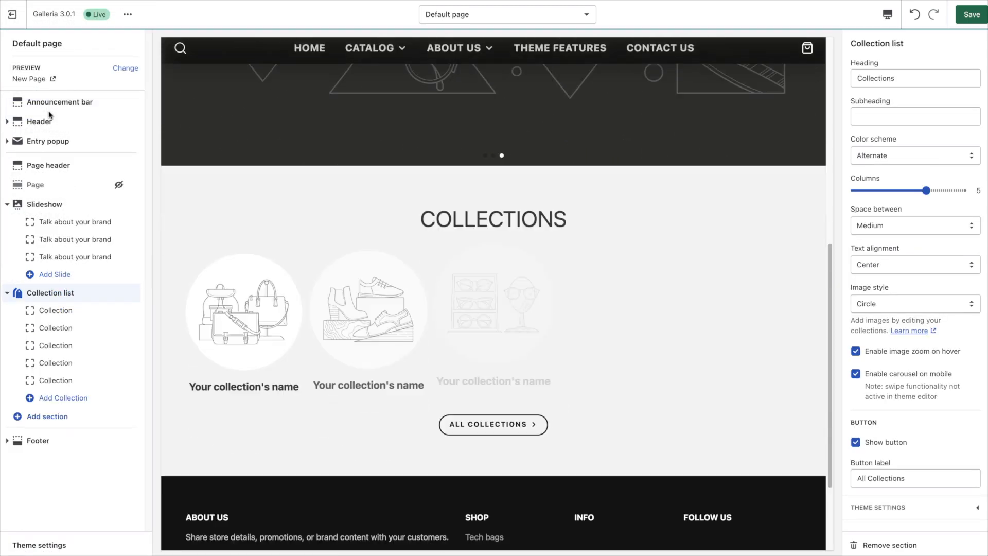
Add a Gallery section below the collection list.
scroll(386, 371, up, 5)
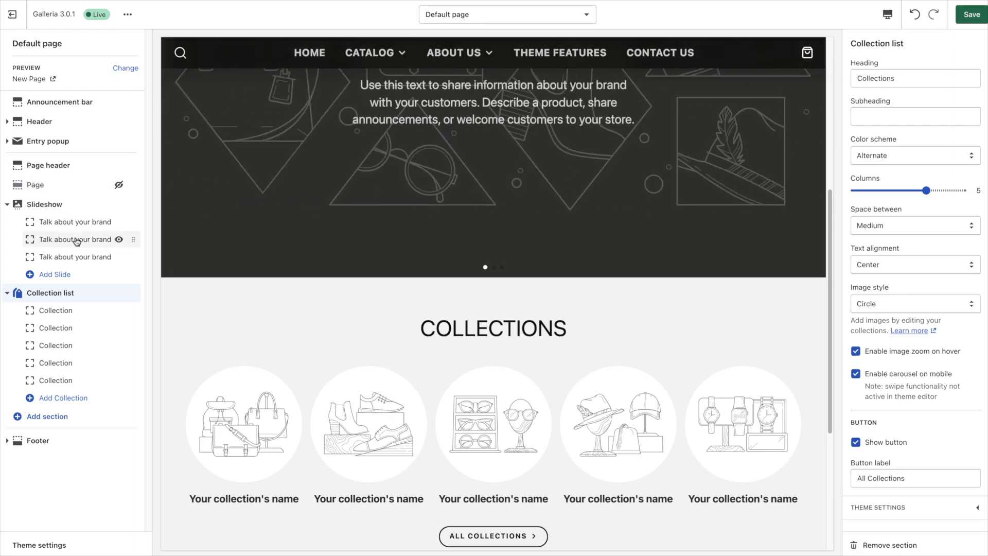
scroll(561, 373, up, 6)
scroll(510, 359, down, 3)
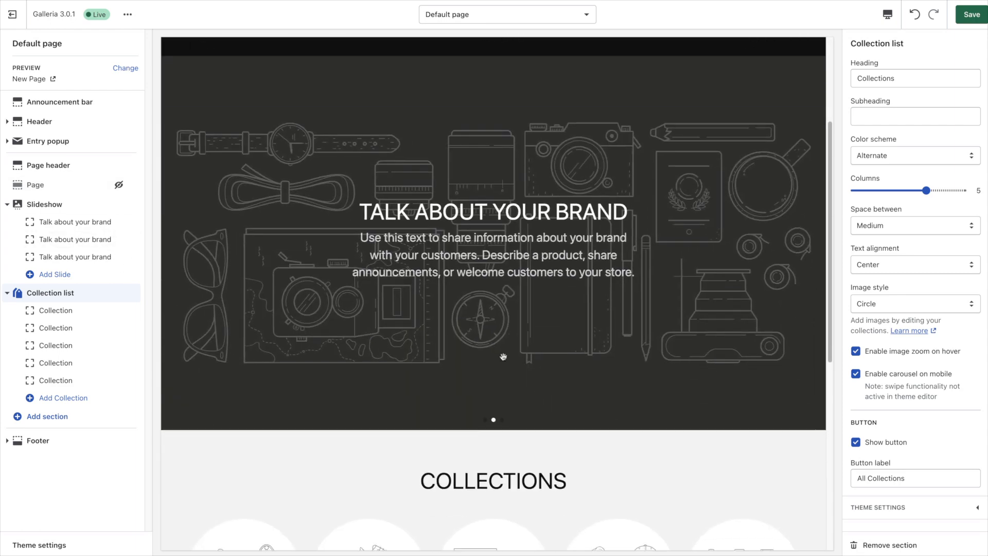
scroll(504, 356, down, 3)
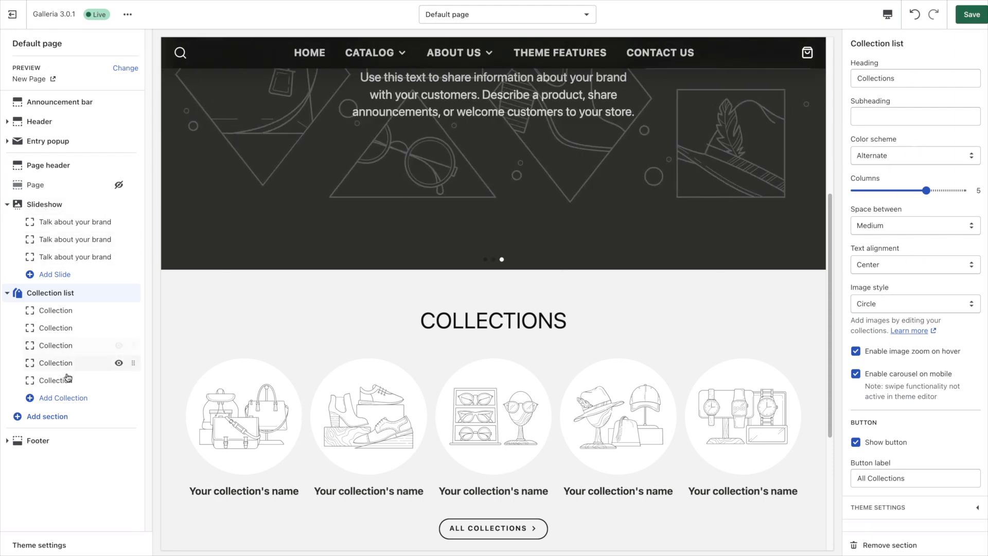
click(51, 417)
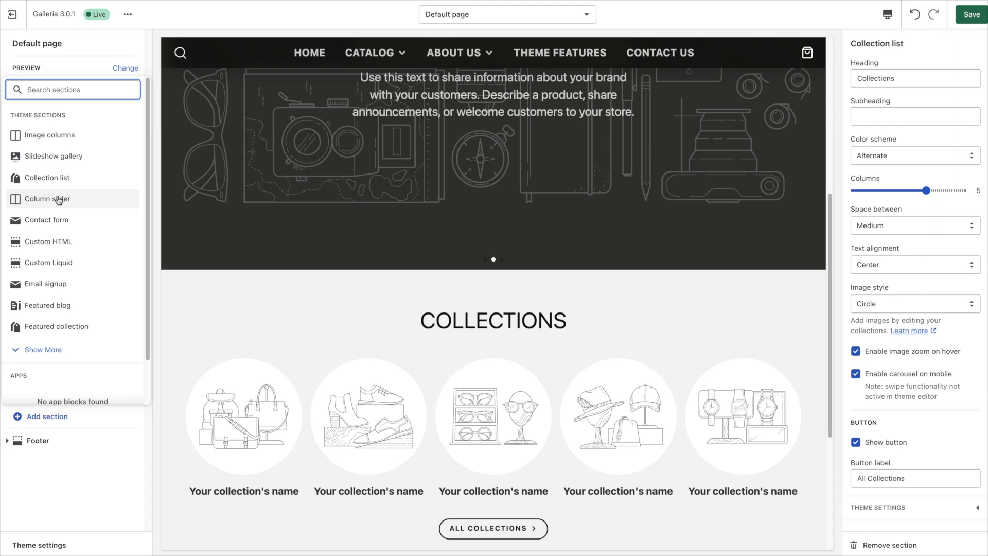
click(72, 346)
scroll(107, 286, down, 1)
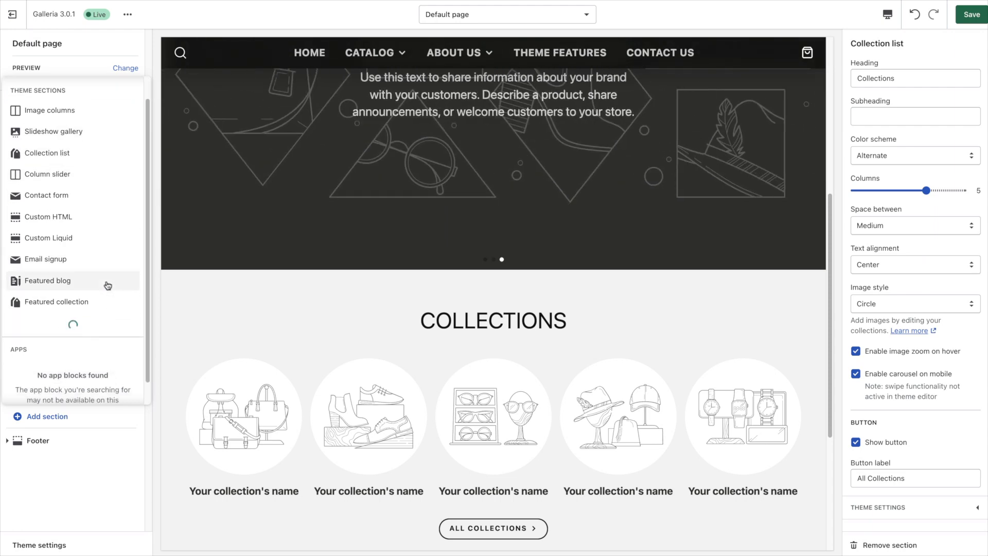
scroll(106, 284, down, 3)
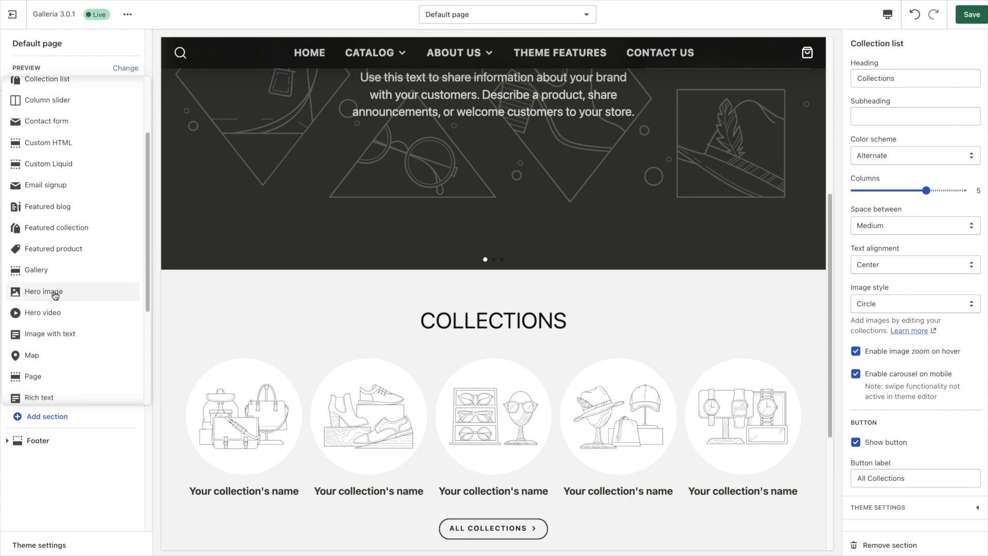
click(36, 276)
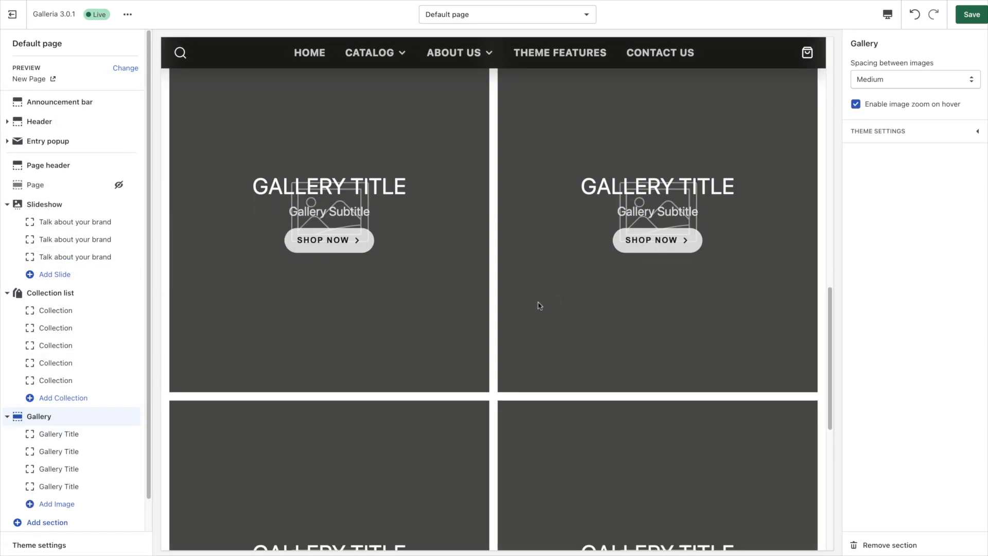
Add a Video section below the gallery.
scroll(122, 313, down, 1)
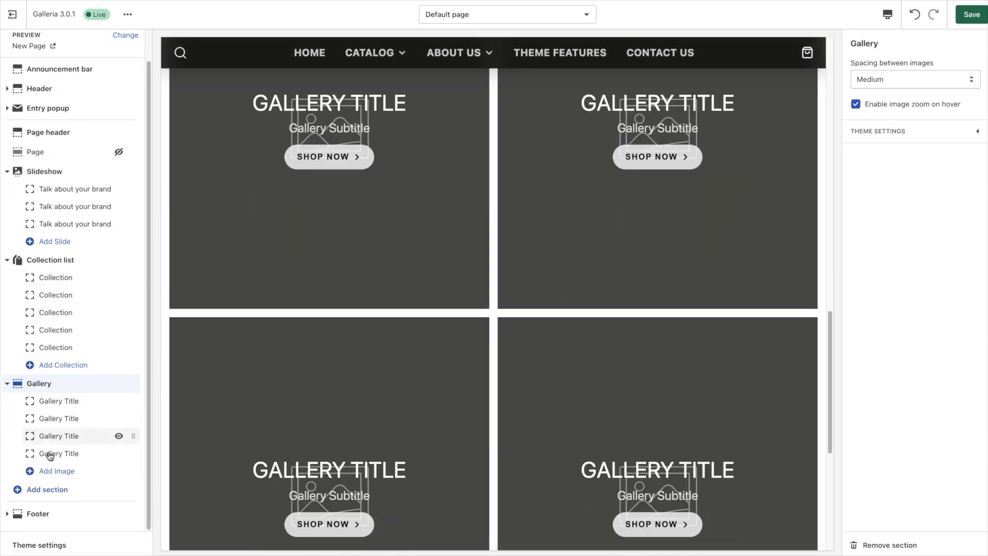
click(51, 489)
click(45, 422)
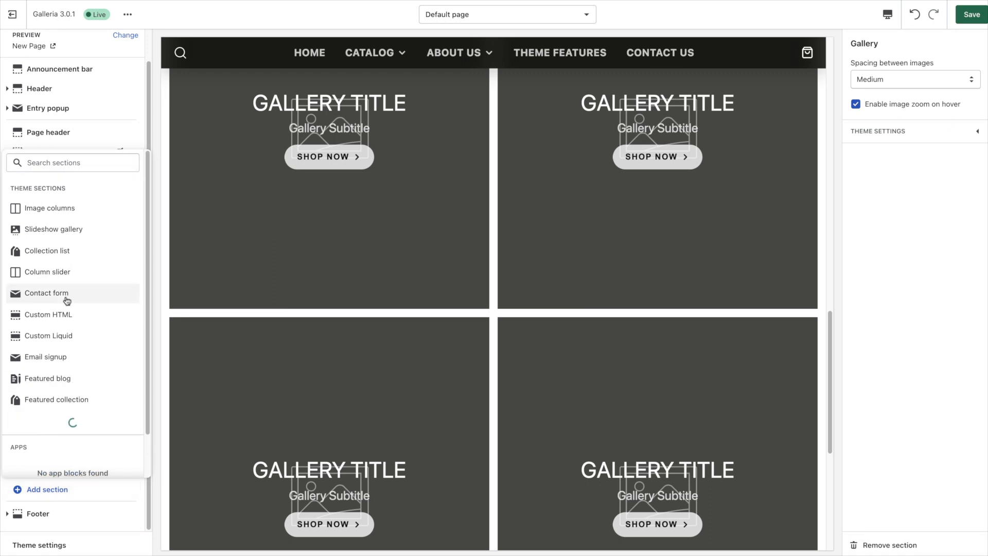
scroll(69, 306, down, 5)
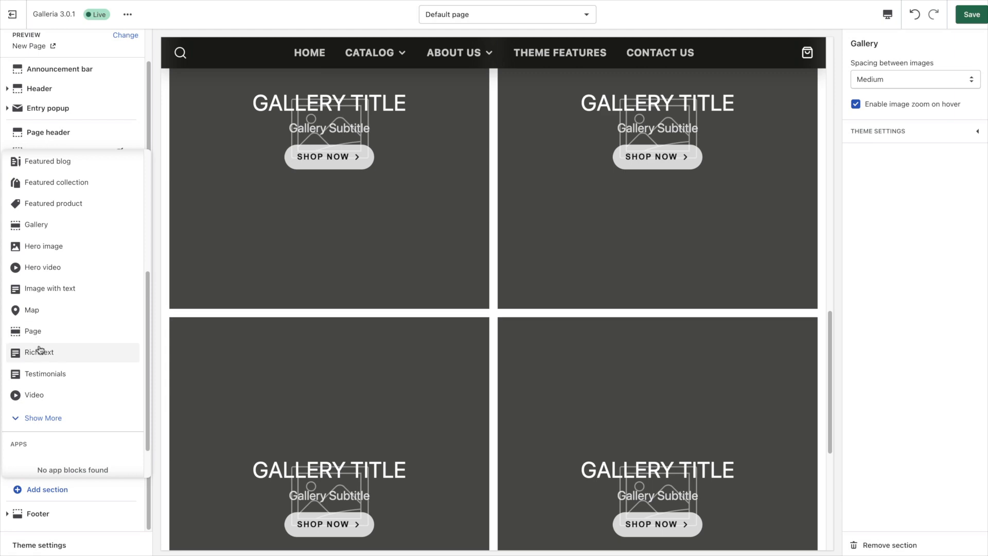
click(34, 395)
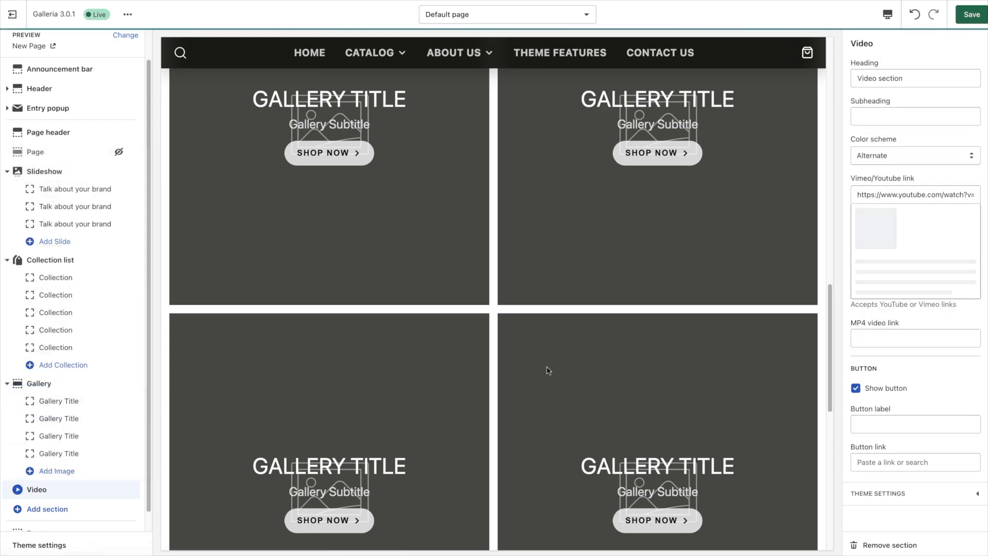
Review the New Page preview, checking its page header, slideshow and collection list.
scroll(626, 387, up, 20)
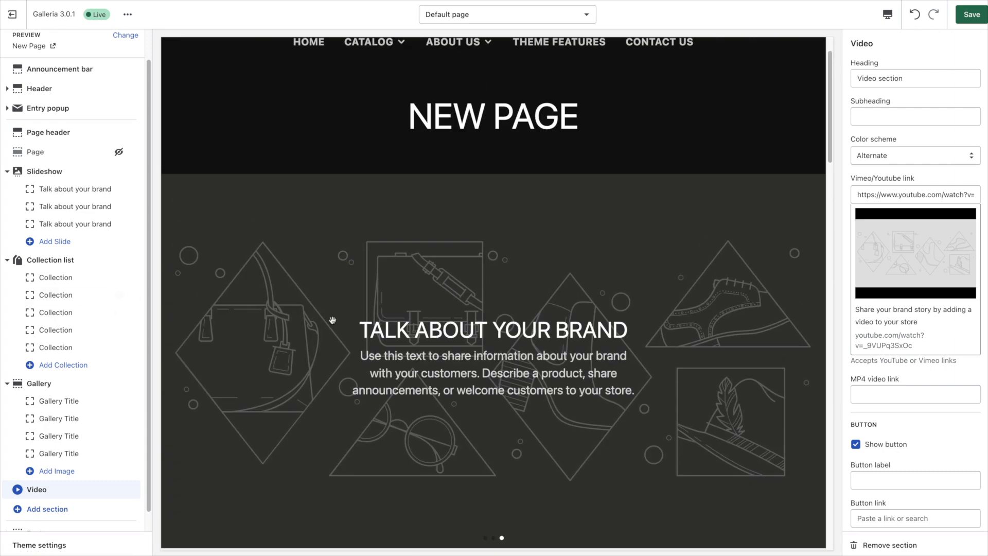
scroll(573, 353, up, 2)
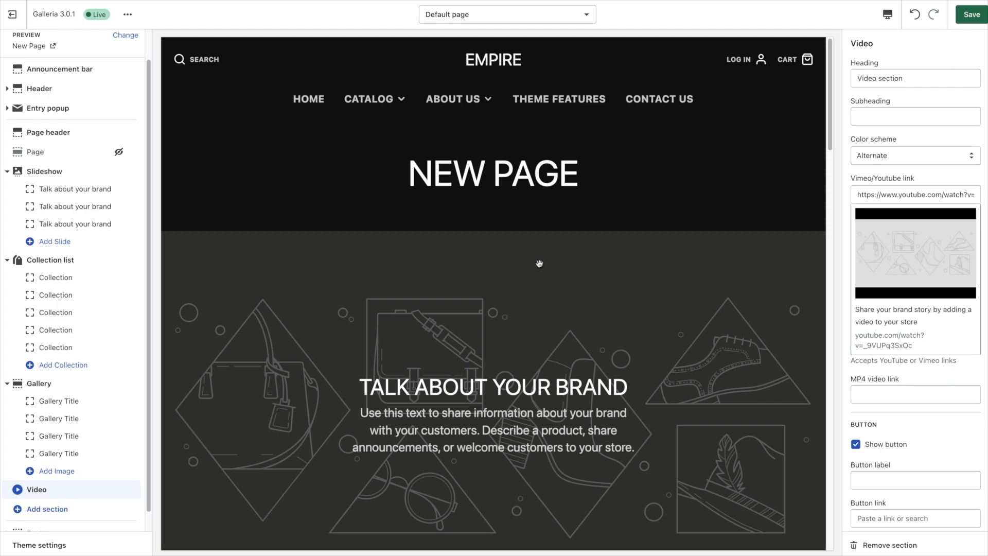
scroll(421, 240, down, 6)
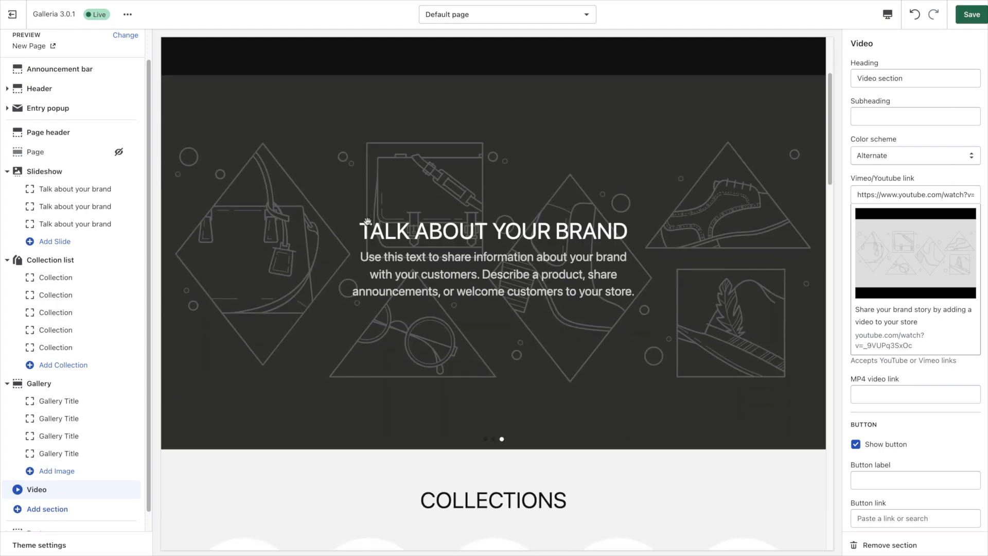
scroll(539, 273, down, 3)
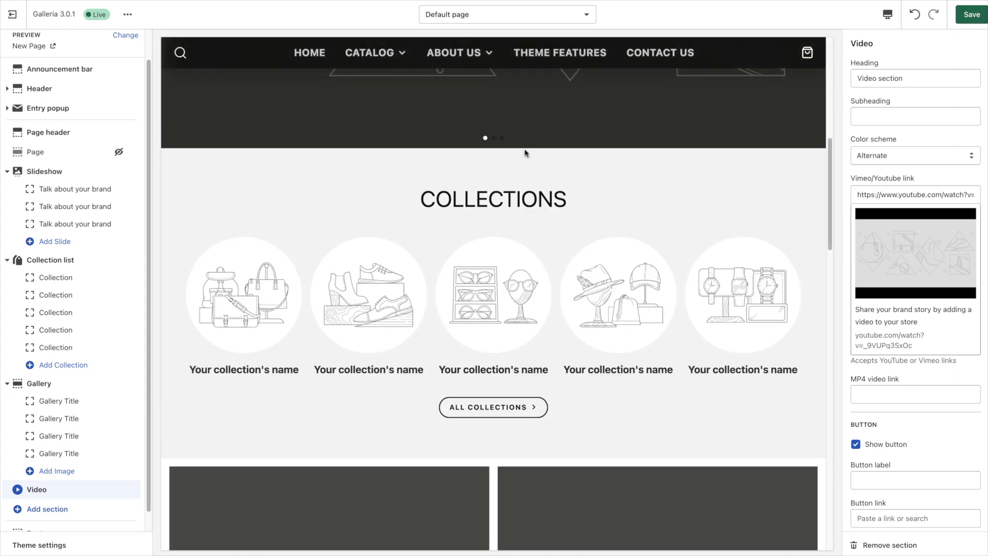
scroll(525, 153, up, 7)
scroll(600, 255, down, 4)
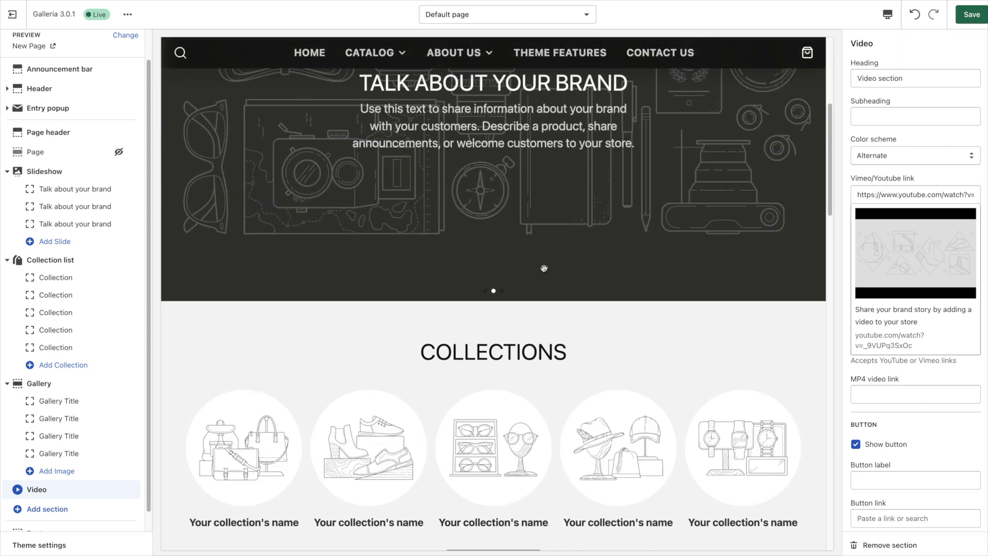
scroll(544, 268, up, 6)
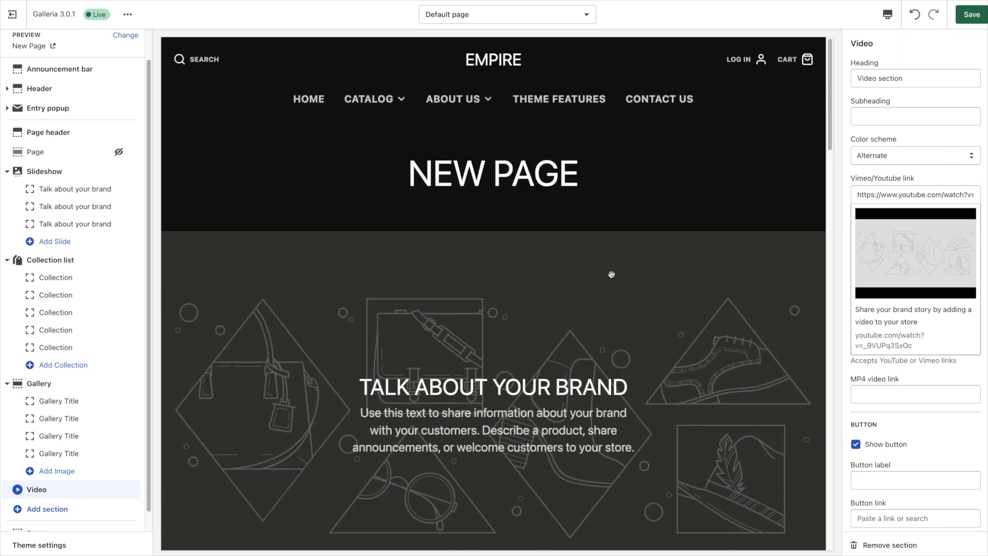
scroll(569, 268, down, 2)
scroll(558, 169, up, 2)
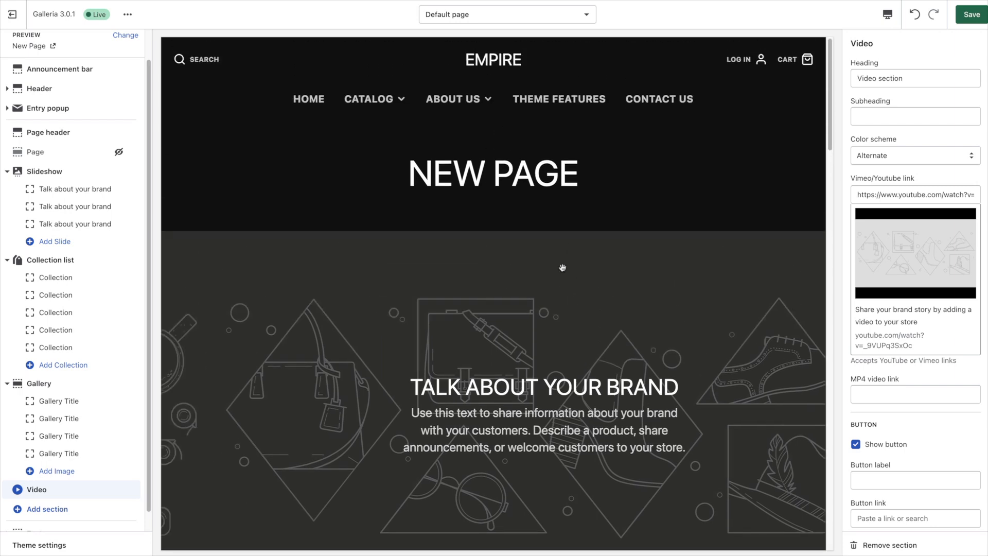
Create a page template named "Exciting New Page" based on Default page.
click(588, 19)
scroll(531, 91, down, 3)
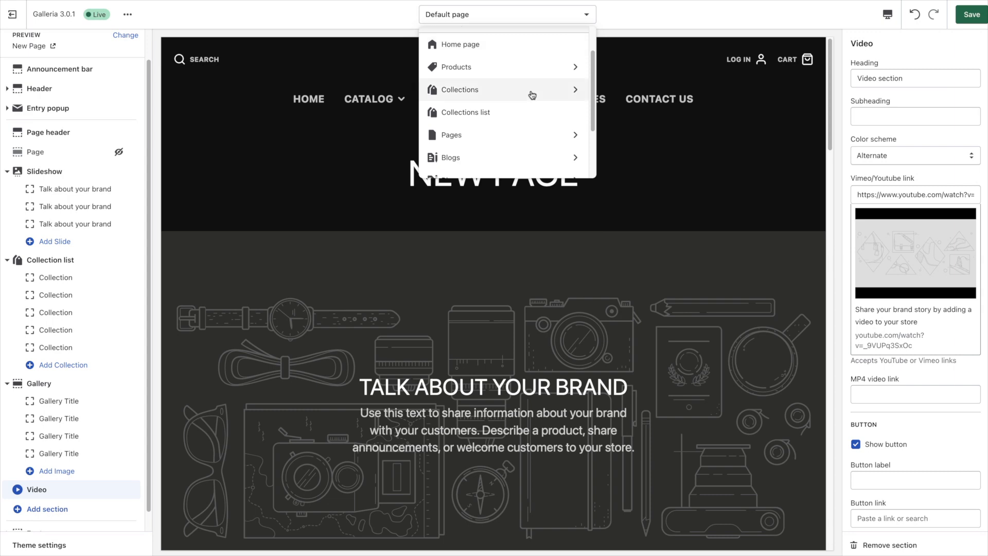
scroll(453, 86, down, 3)
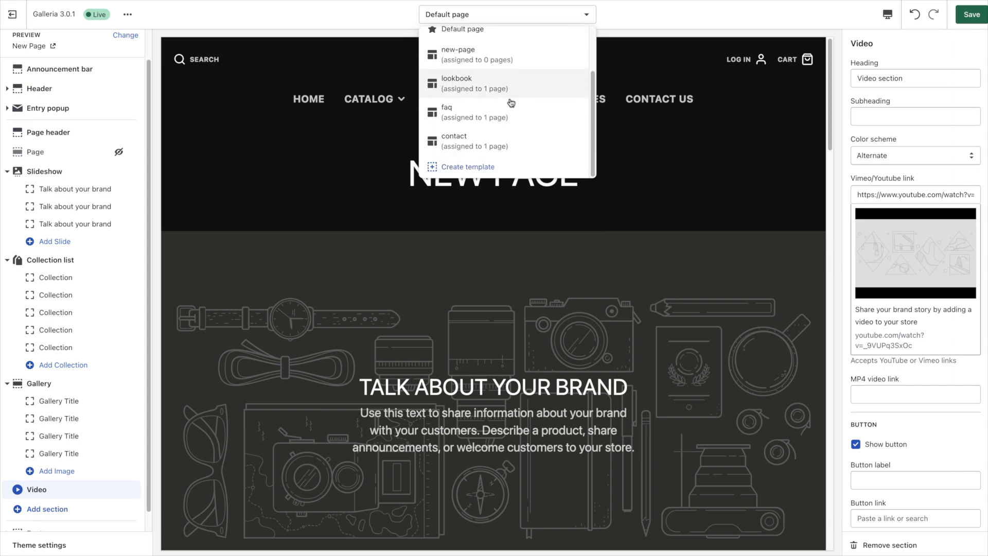
click(468, 167)
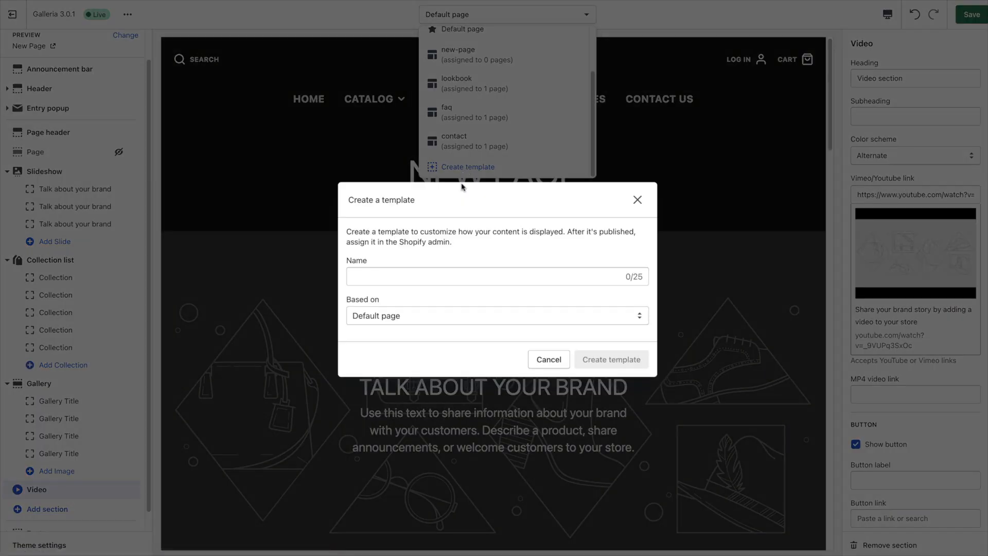
click(408, 278)
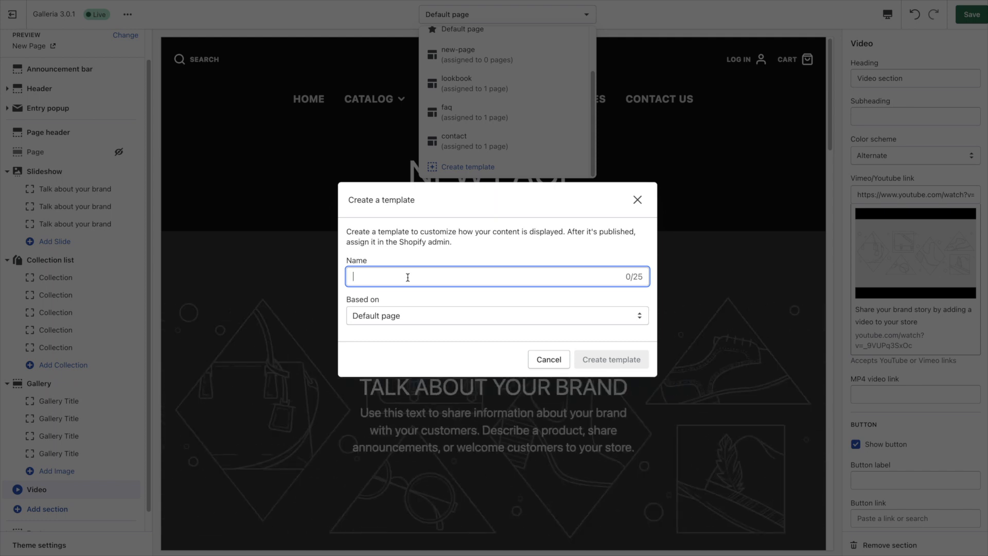
text(Exciting New Page)
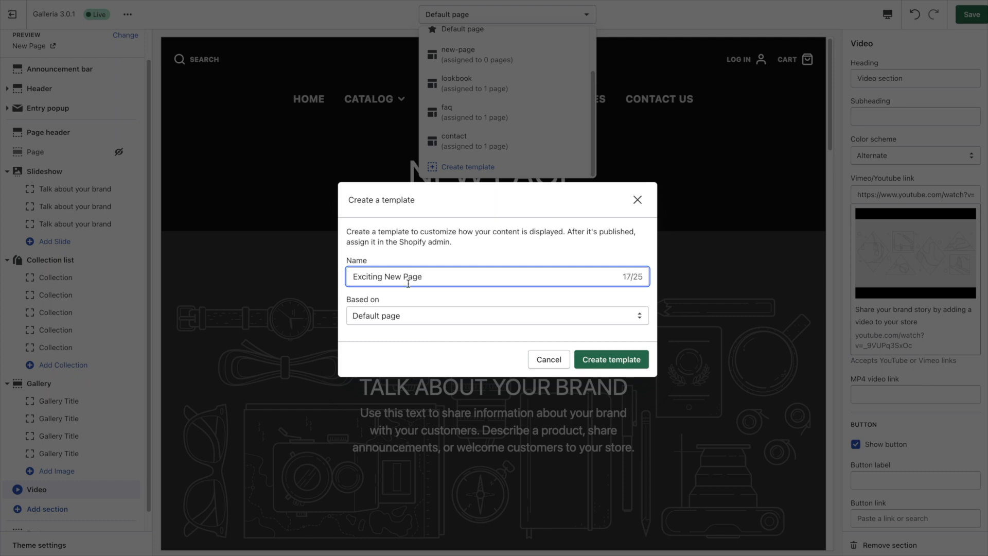
click(384, 315)
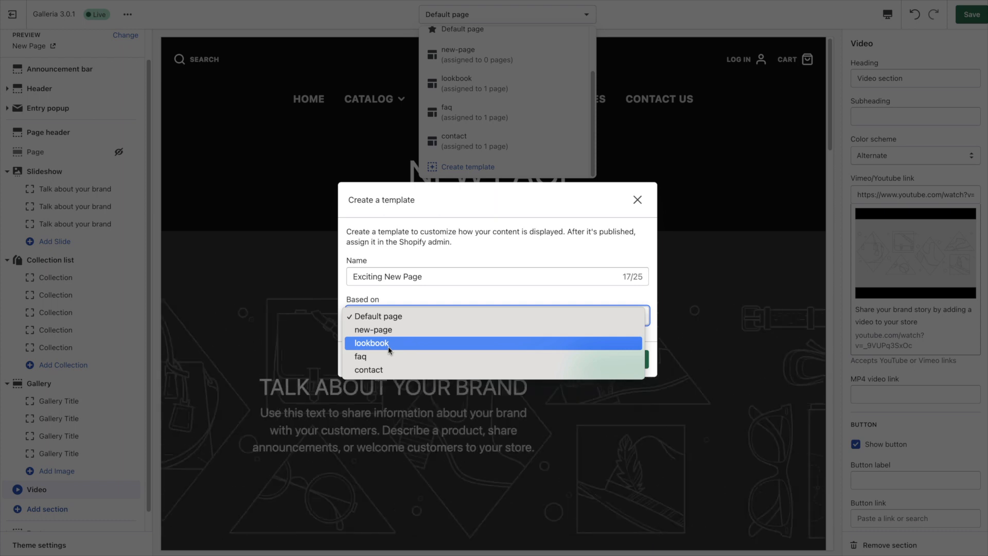
click(383, 320)
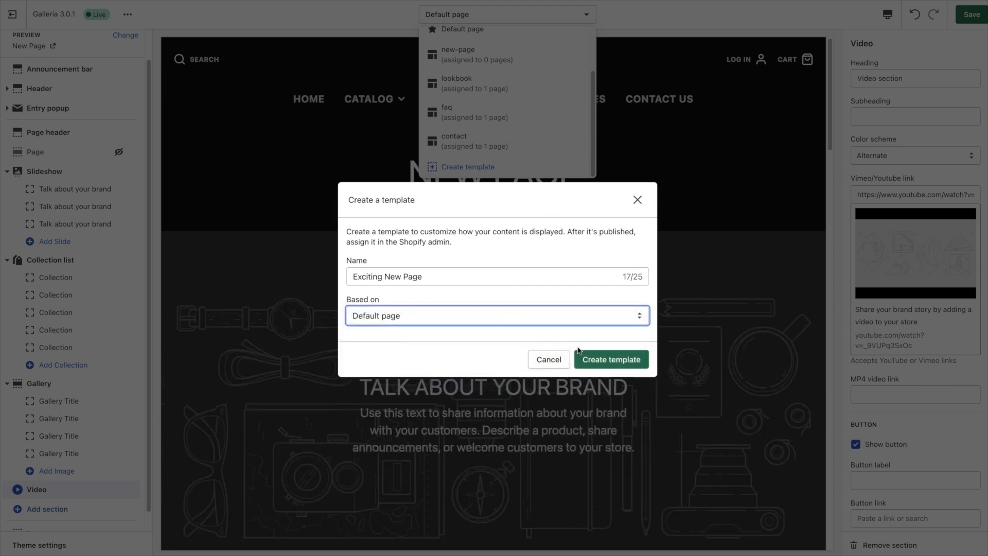
click(607, 363)
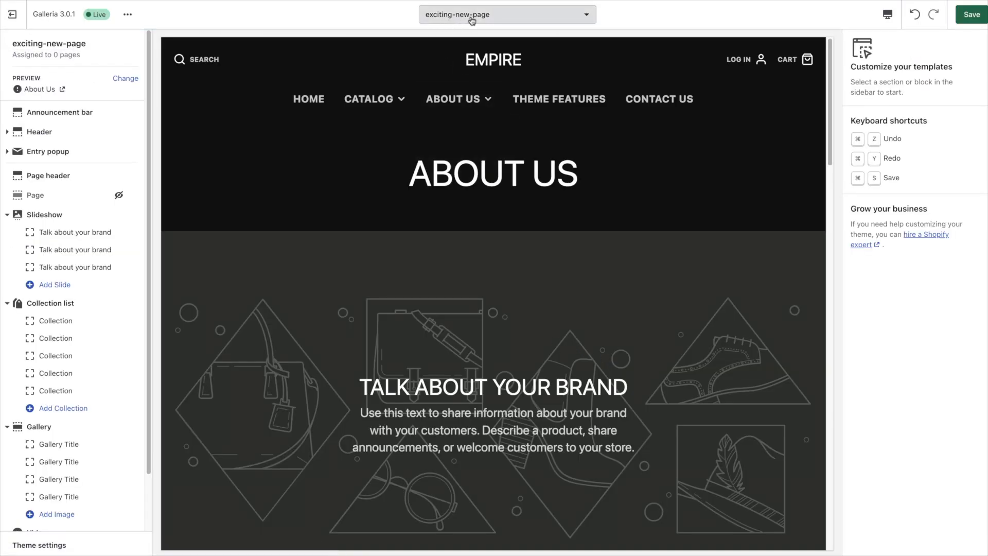
Look over the top of the exciting-new-page template preview and save the template changes.
scroll(516, 181, down, 10)
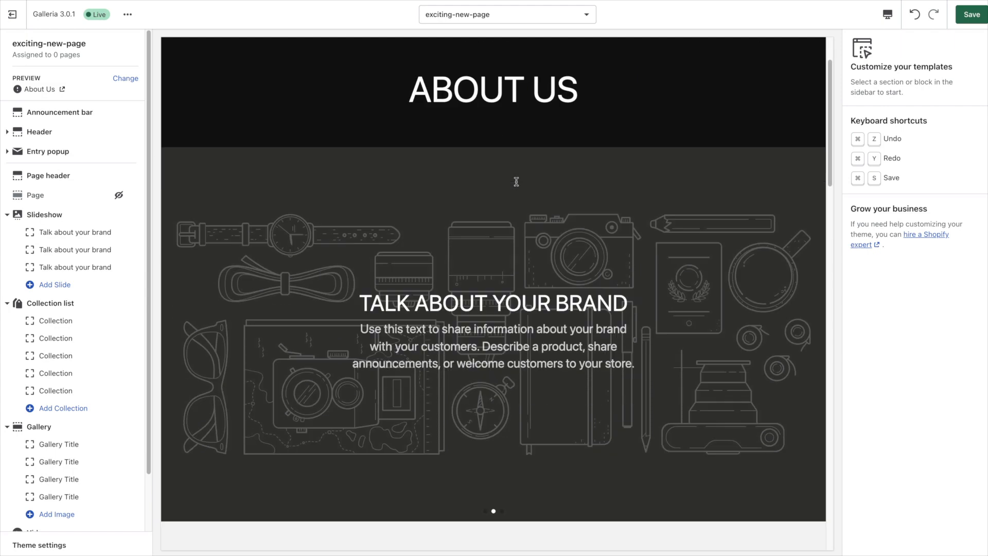
scroll(517, 198, up, 10)
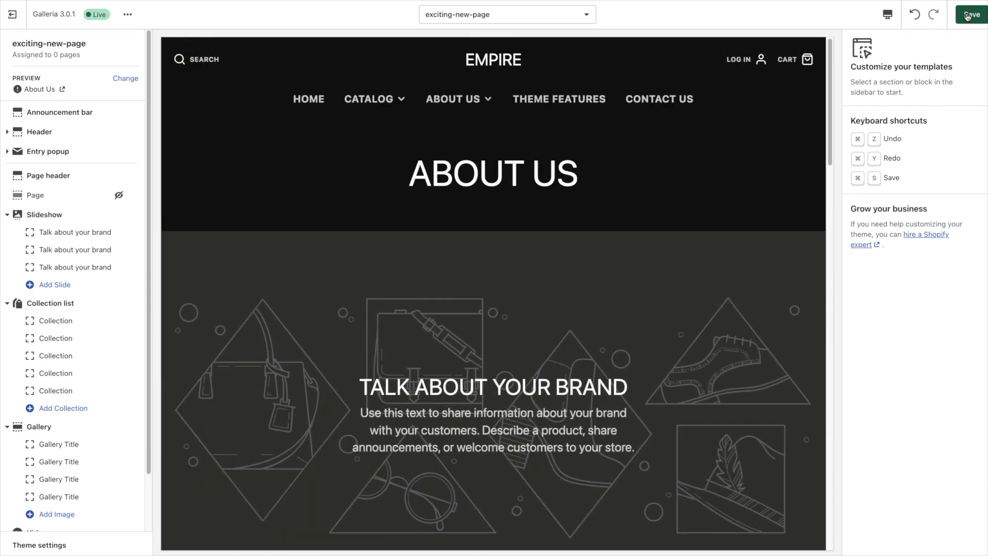
click(968, 15)
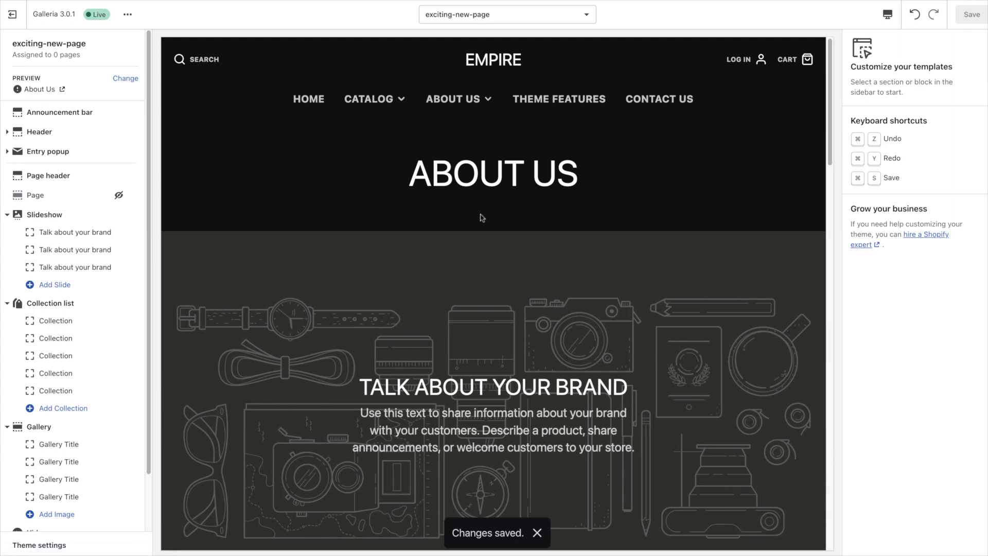
Review the slideshow and collection list in the saved exciting-new-page template's preview.
scroll(529, 257, down, 2)
scroll(528, 260, down, 5)
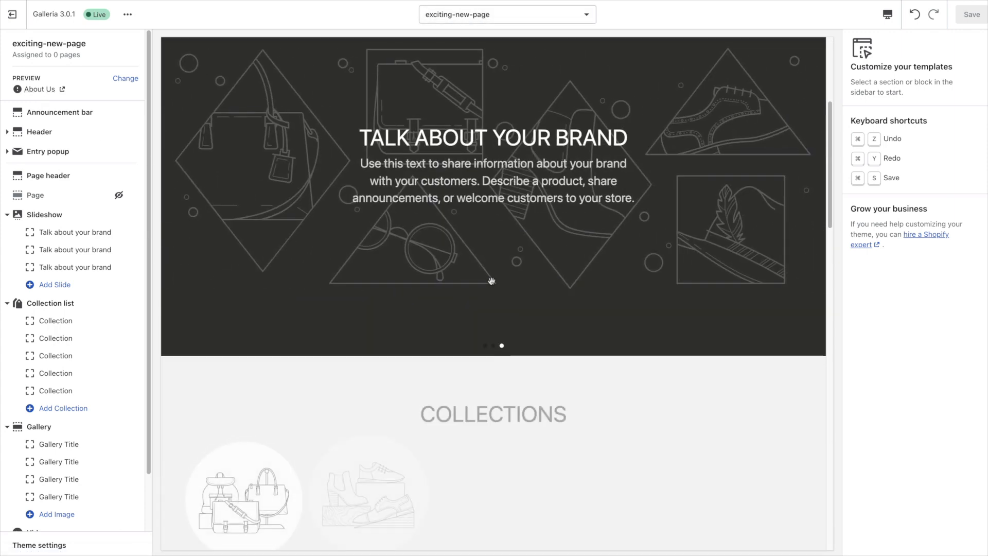
scroll(592, 313, up, 8)
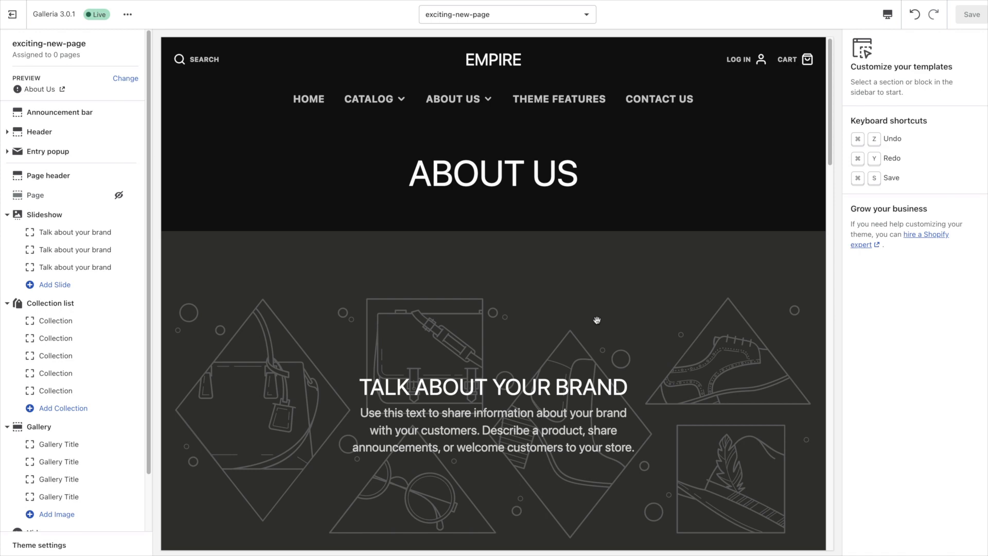
scroll(563, 291, down, 9)
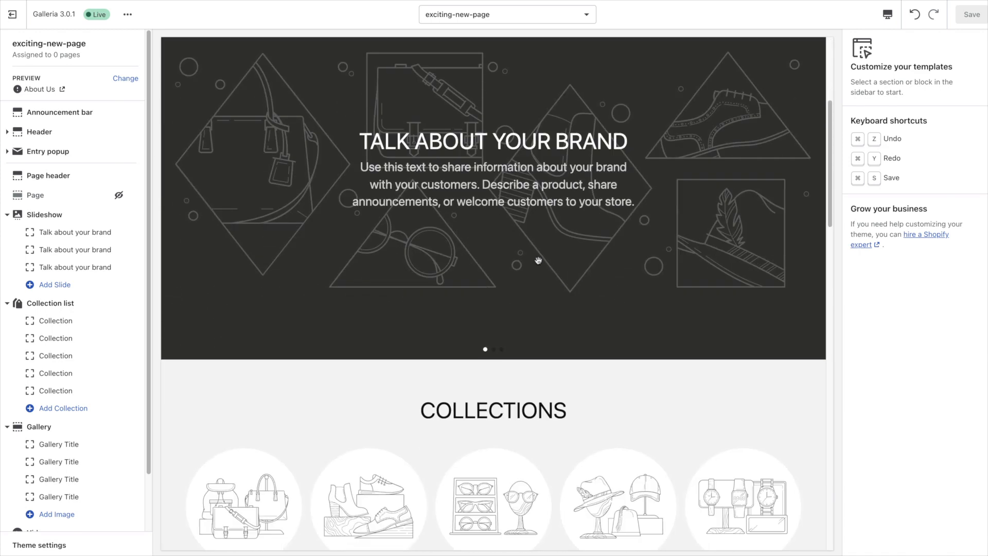
scroll(582, 300, up, 3)
scroll(582, 300, up, 6)
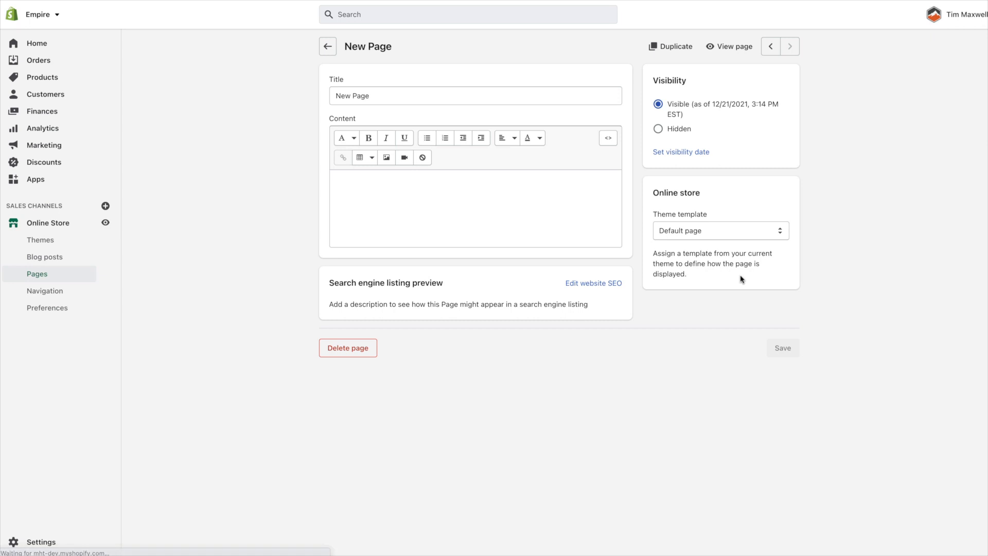
Assign the exciting-new-page theme template to New Page in the Shopify admin and save the page.
click(721, 237)
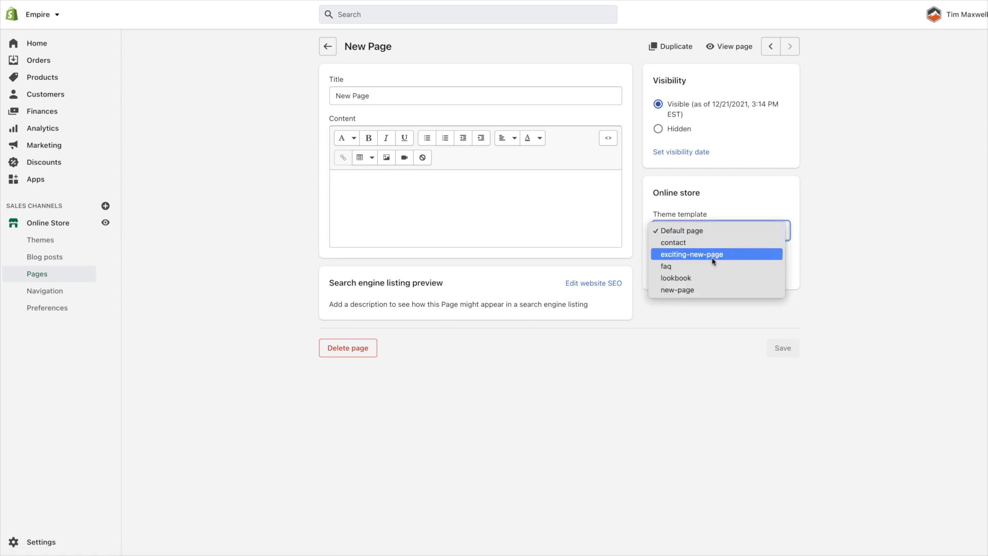
click(710, 255)
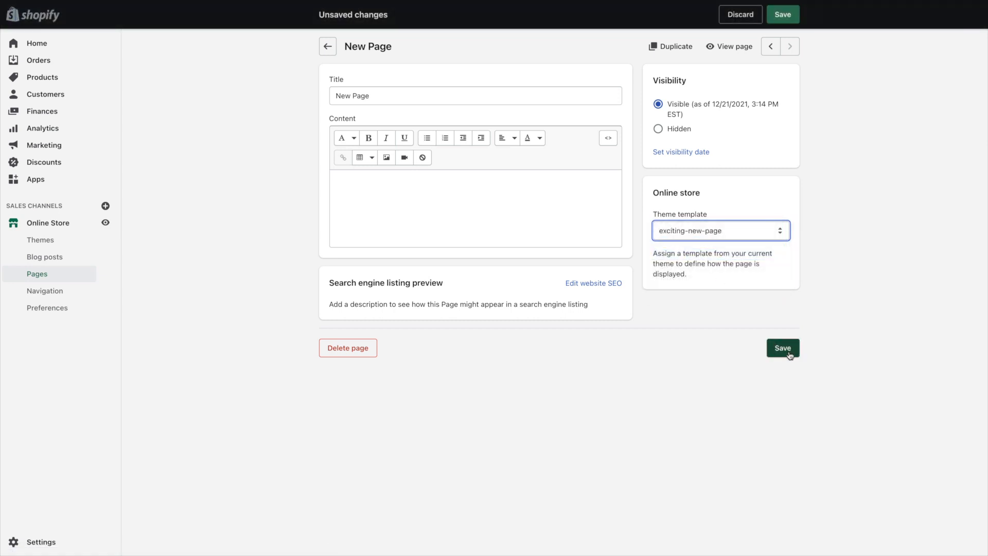
click(786, 351)
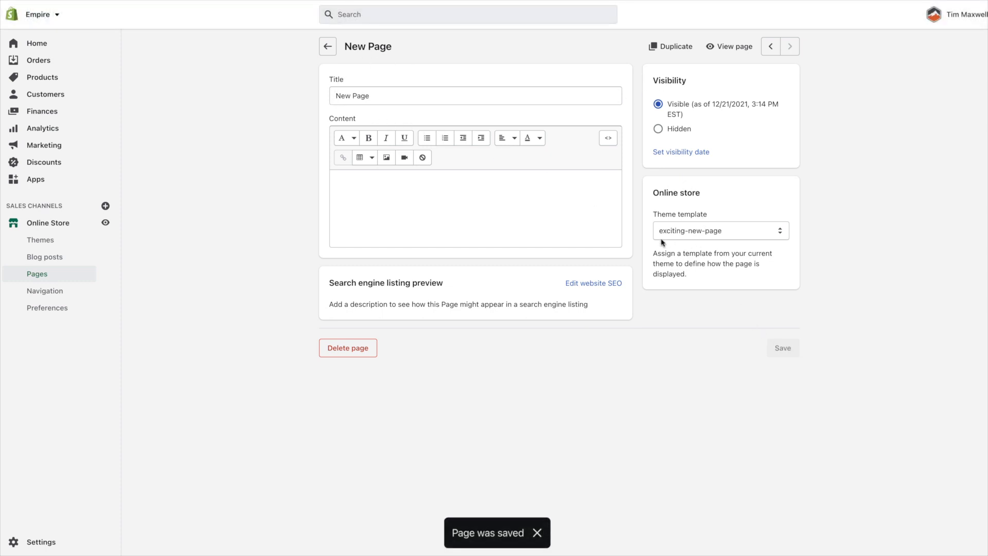
View New Page on the storefront and check its slideshow, collections, gallery and video section.
click(730, 46)
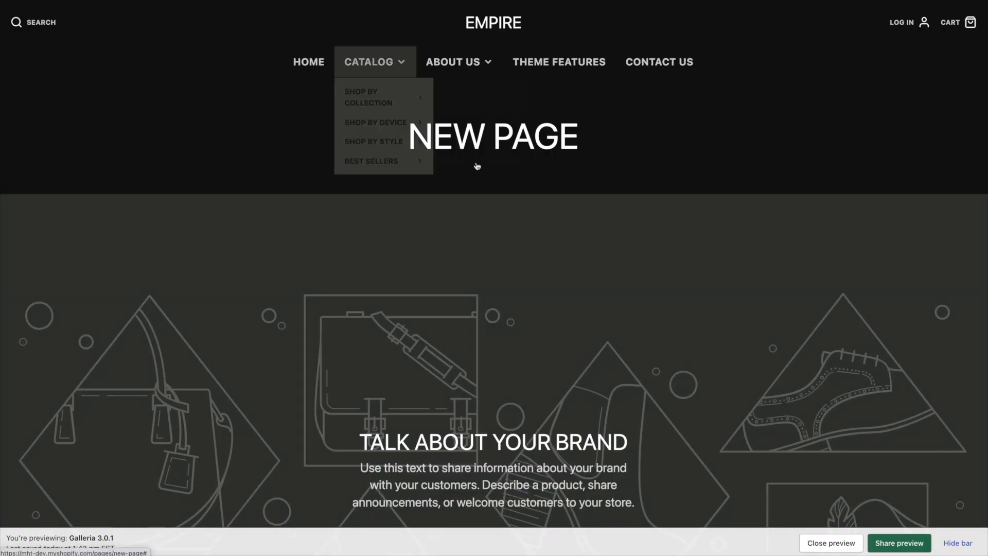
scroll(561, 194, down, 10)
scroll(648, 217, down, 10)
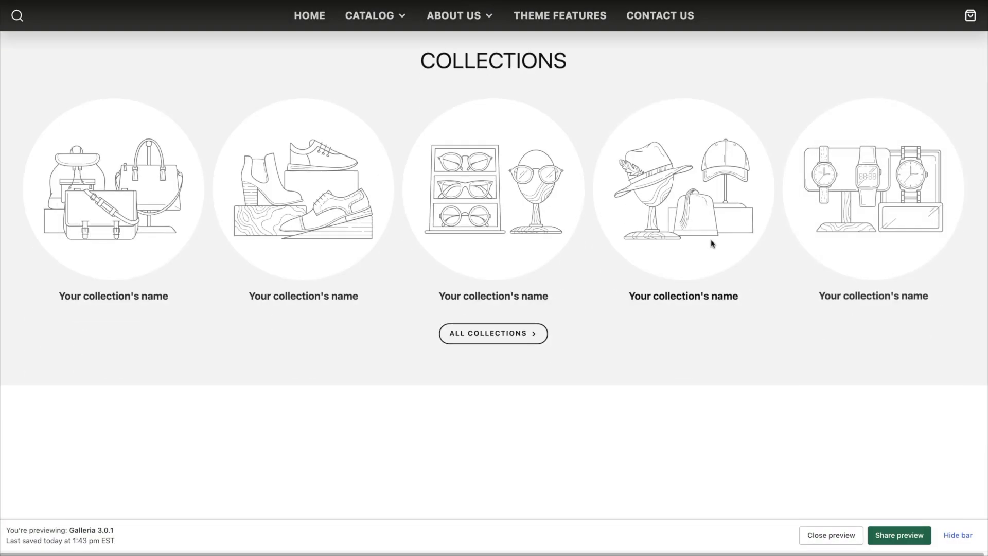
scroll(711, 239, down, 15)
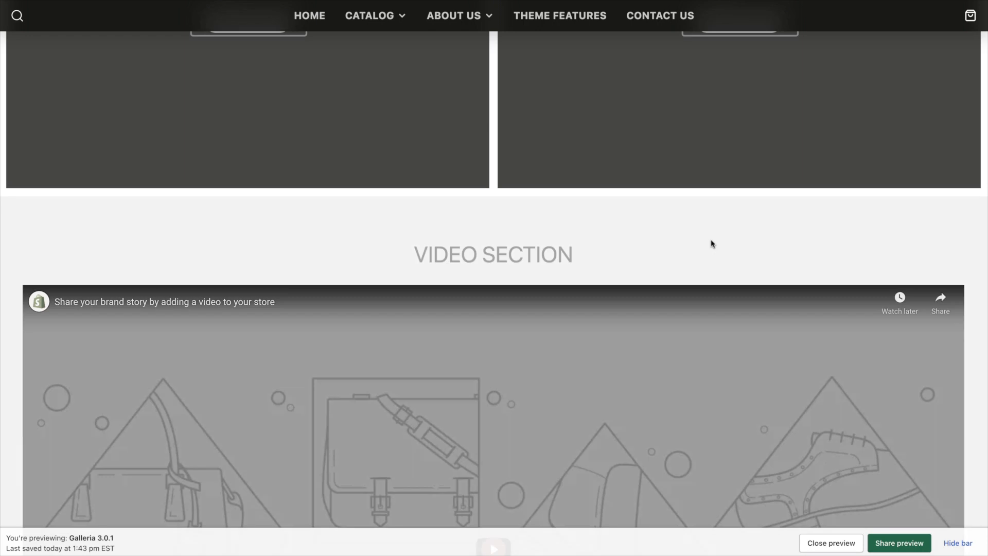
scroll(705, 289, up, 12)
scroll(706, 296, up, 20)
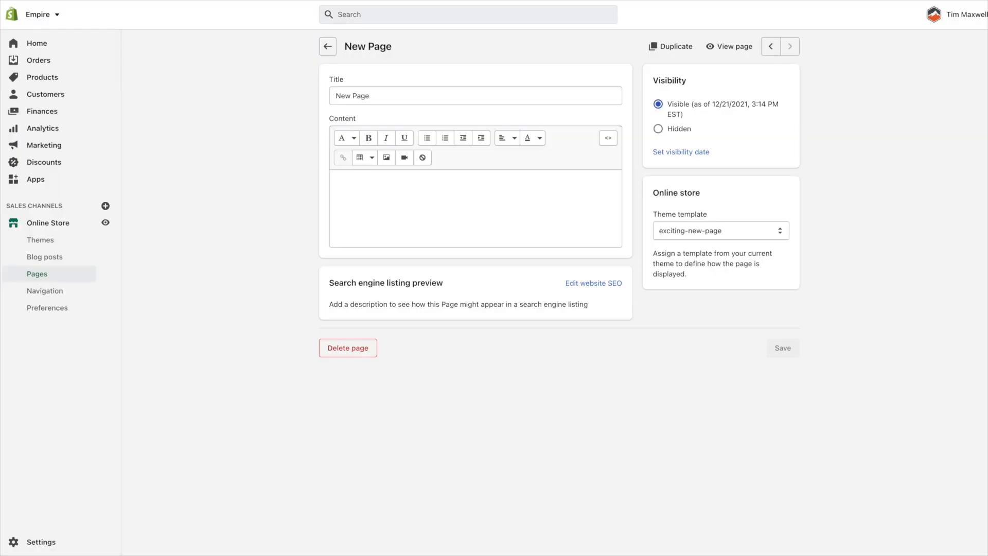
Inspect the theme templates offered for New Page, leaving the choice unchanged, and recheck the storefront page's slideshow and collections.
click(691, 230)
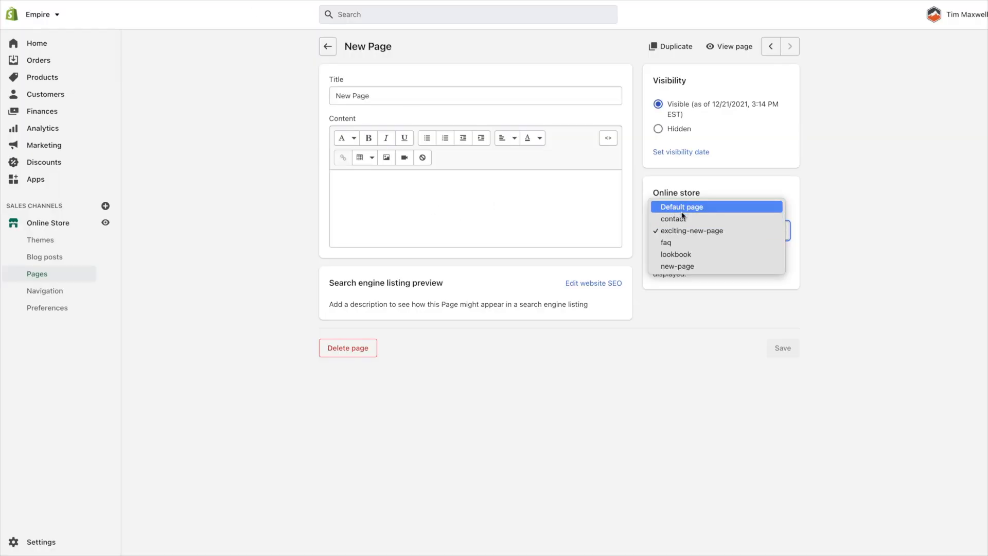
click(873, 200)
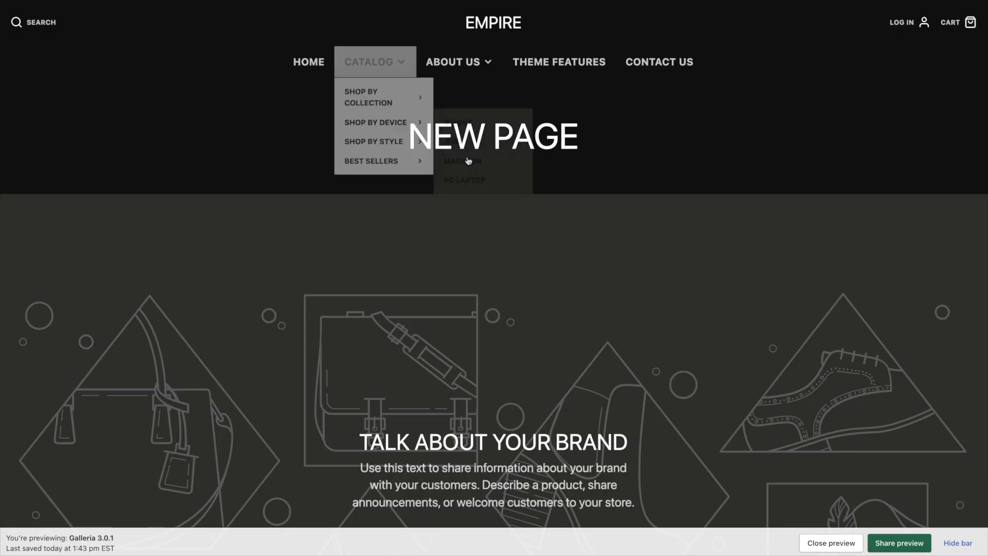
scroll(551, 177, down, 4)
scroll(382, 311, down, 8)
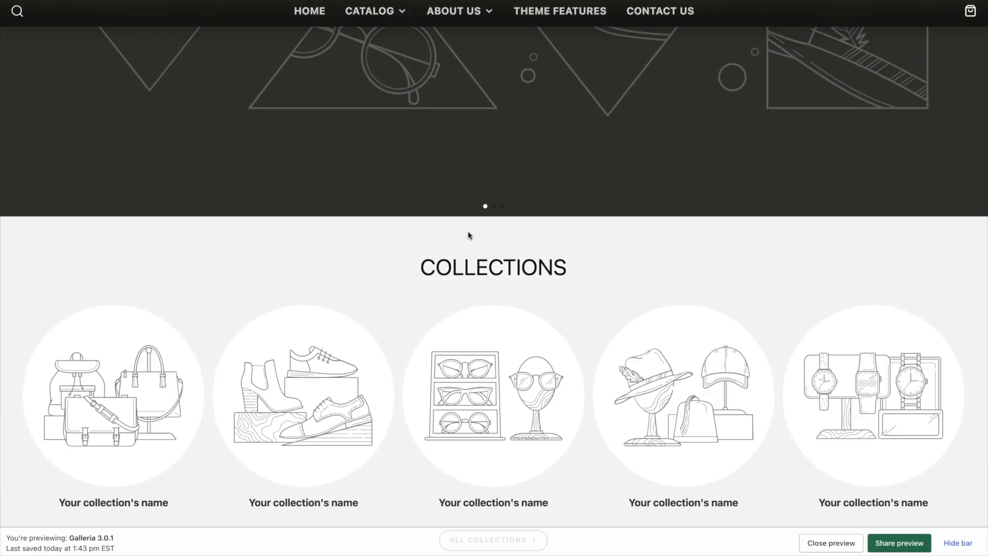
mouse_move(375, 16)
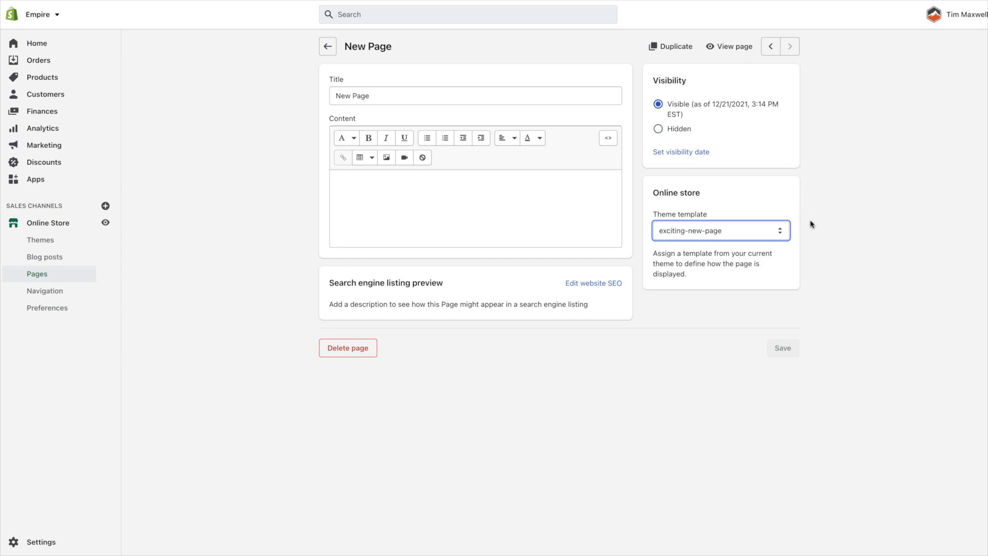
click(860, 215)
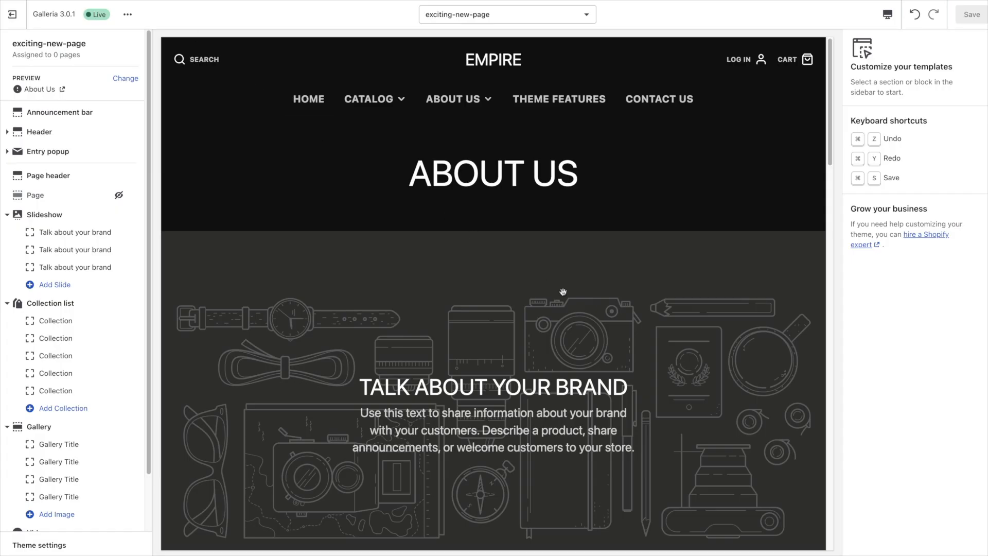
Browse the product templates available in the Galleria 3.0.1 theme editor.
click(492, 14)
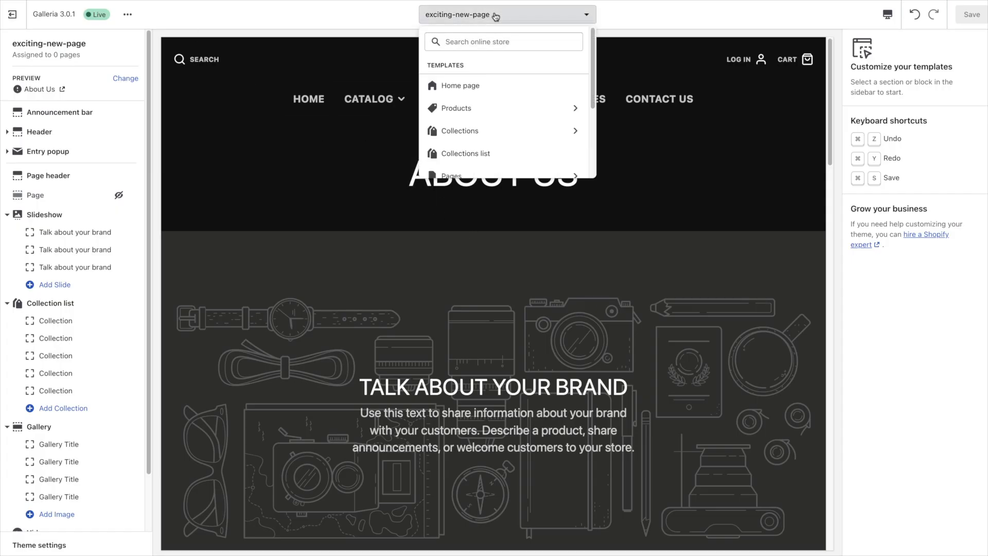
click(493, 110)
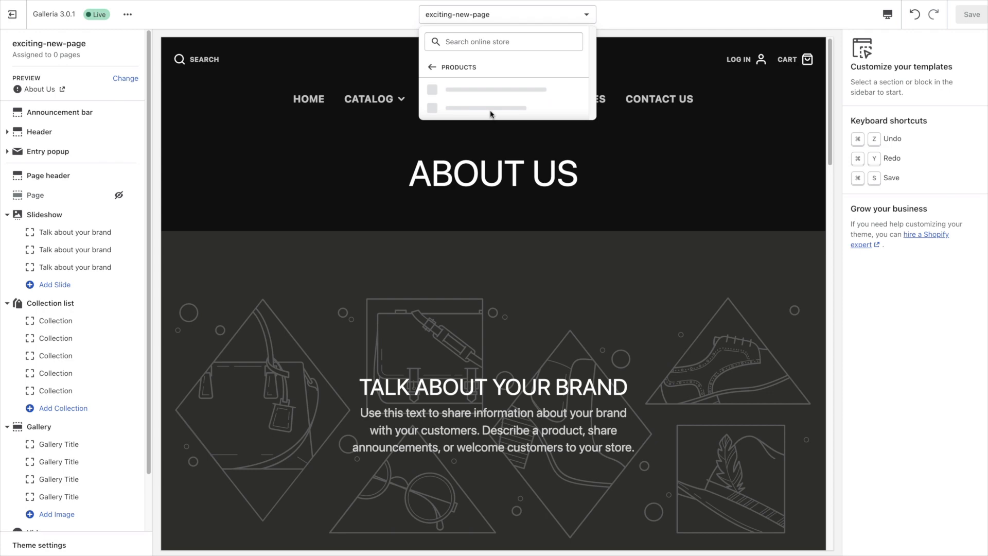
scroll(507, 111, down, 3)
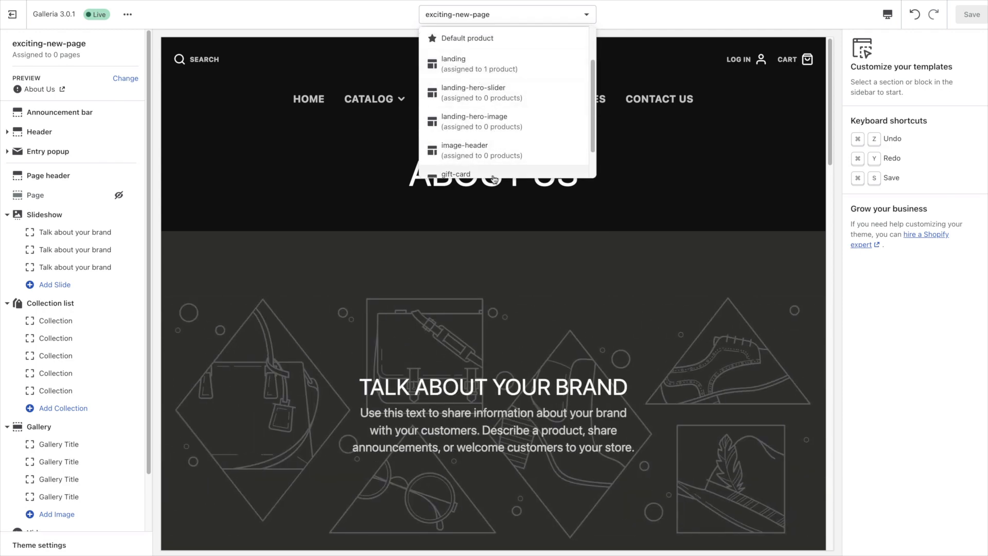
scroll(498, 90, down, 2)
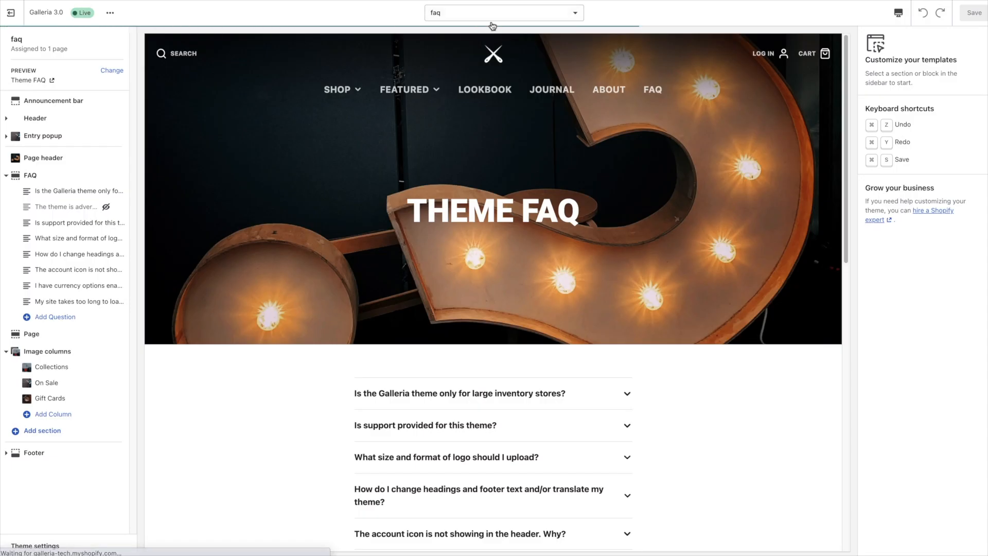
Open the landing-hero product template in the Galleria 3.0 theme and view its hero image and product information.
click(490, 15)
click(466, 99)
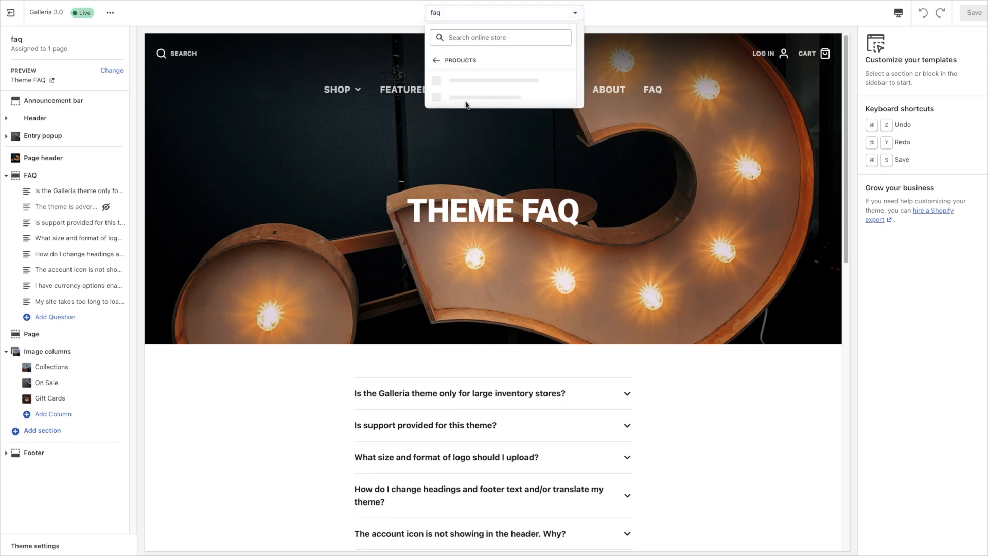
scroll(512, 82, down, 3)
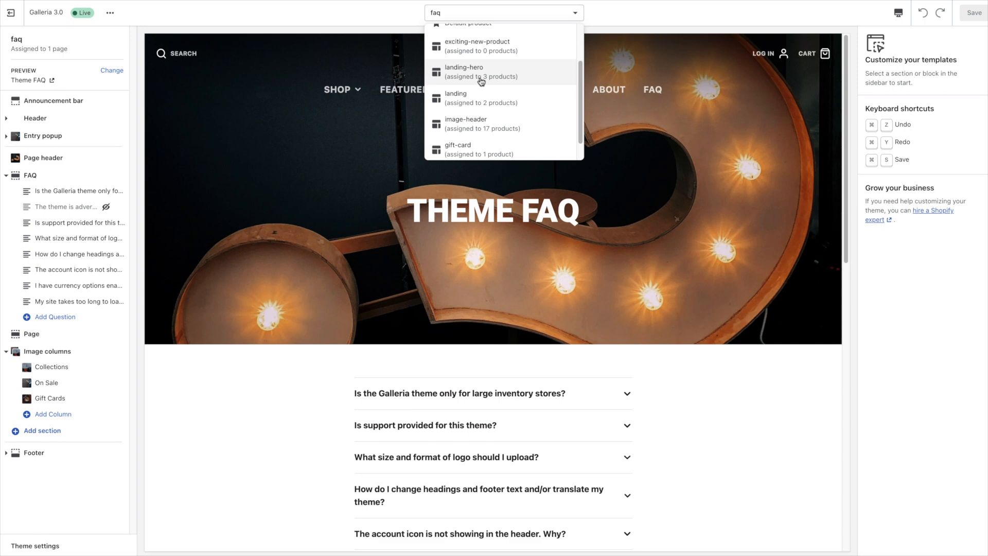
click(462, 80)
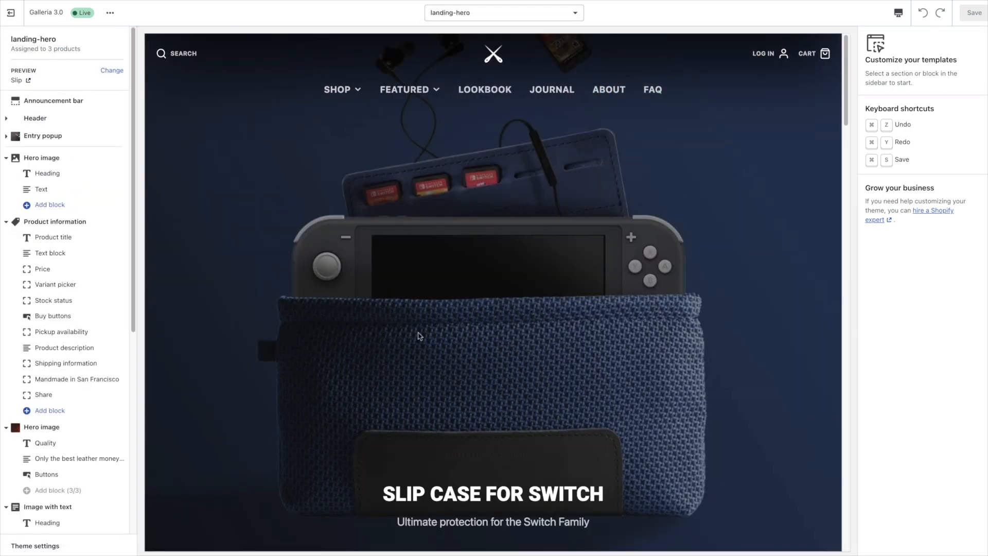
scroll(494, 309, down, 3)
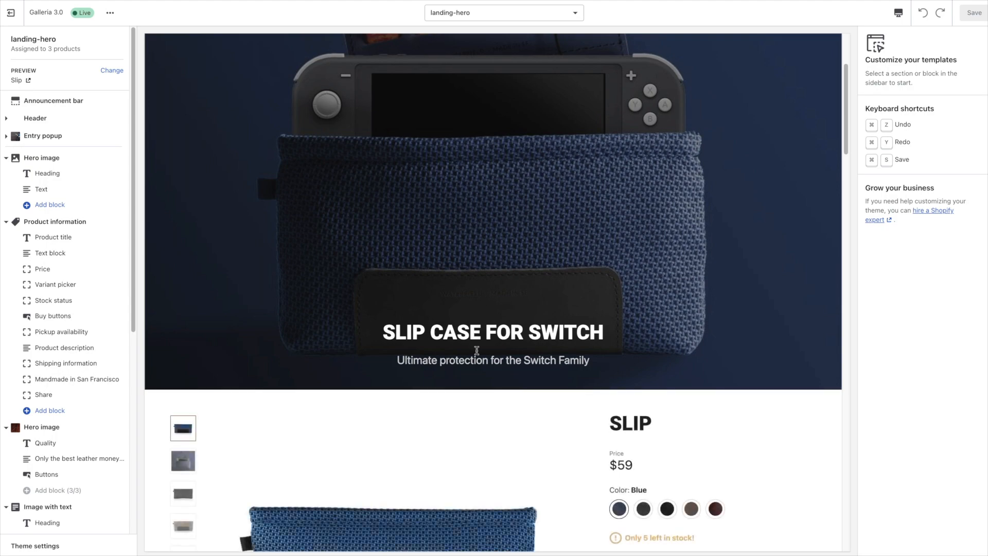
Examine the remaining sections of the landing-hero template preview, from the product information down past the Choose Wisely image with text.
scroll(669, 227, down, 5)
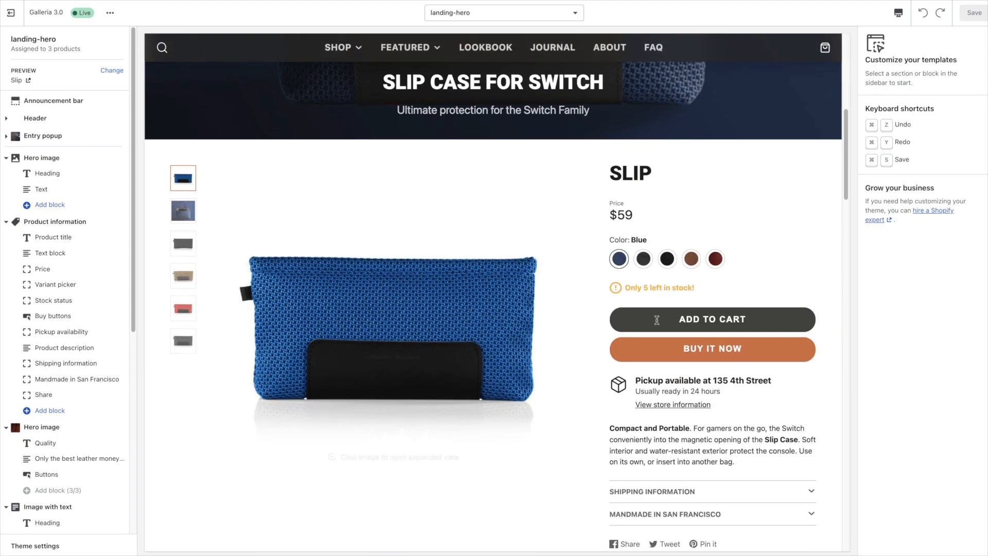
scroll(760, 194, down, 13)
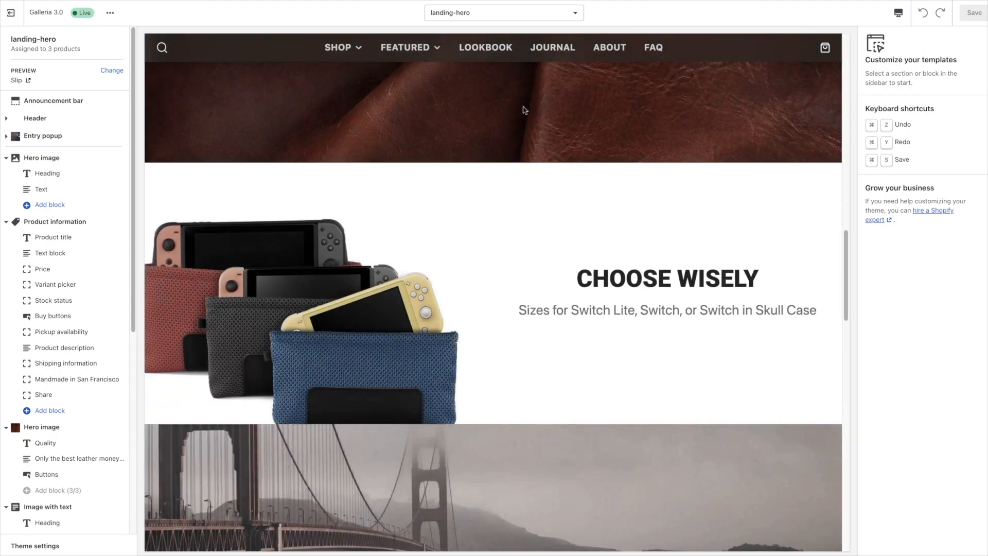
scroll(697, 342, down, 5)
scroll(664, 327, up, 20)
scroll(664, 326, up, 10)
Open the Default product template and review its Key Ring preview down to the footer.
click(485, 13)
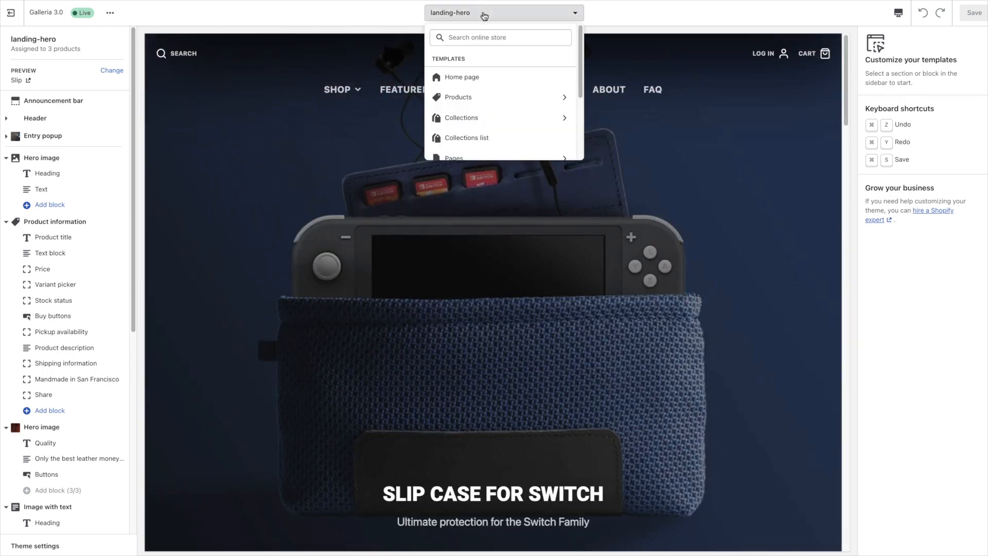
click(469, 99)
click(469, 101)
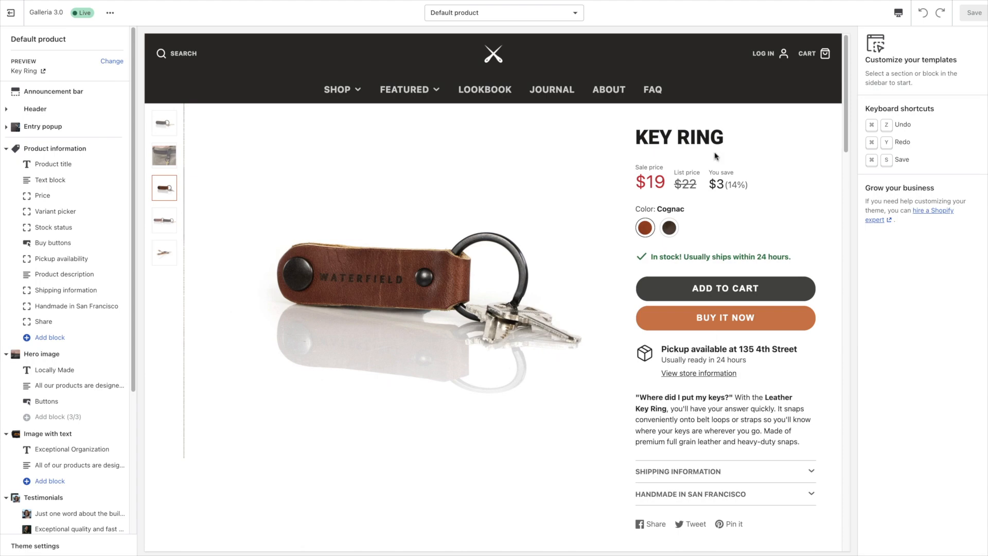
scroll(715, 156, down, 15)
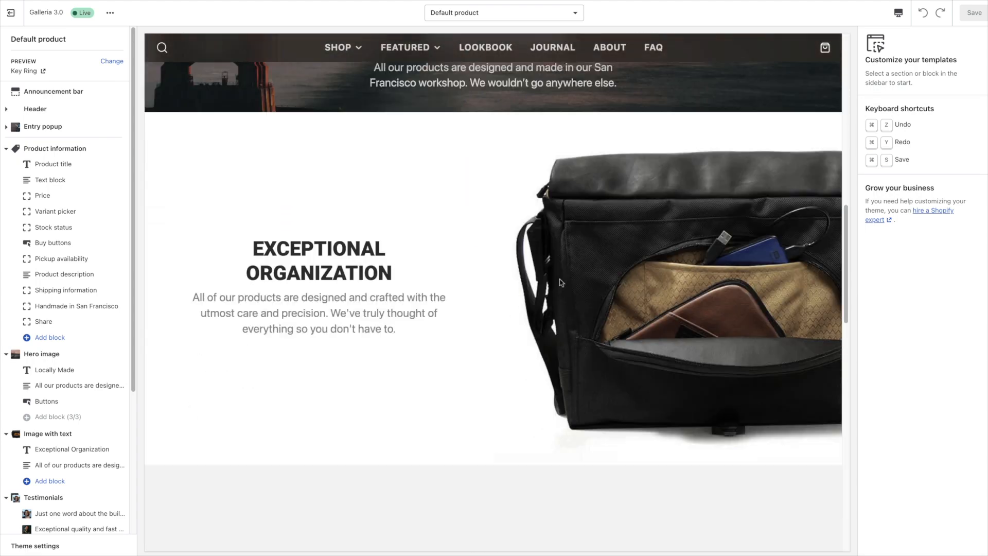
scroll(651, 240, down, 15)
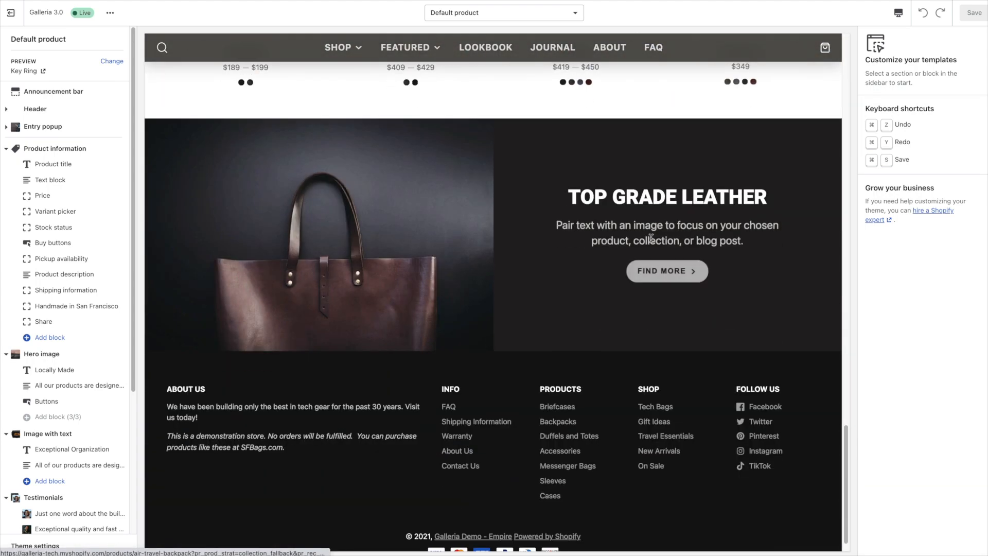
scroll(651, 239, up, 20)
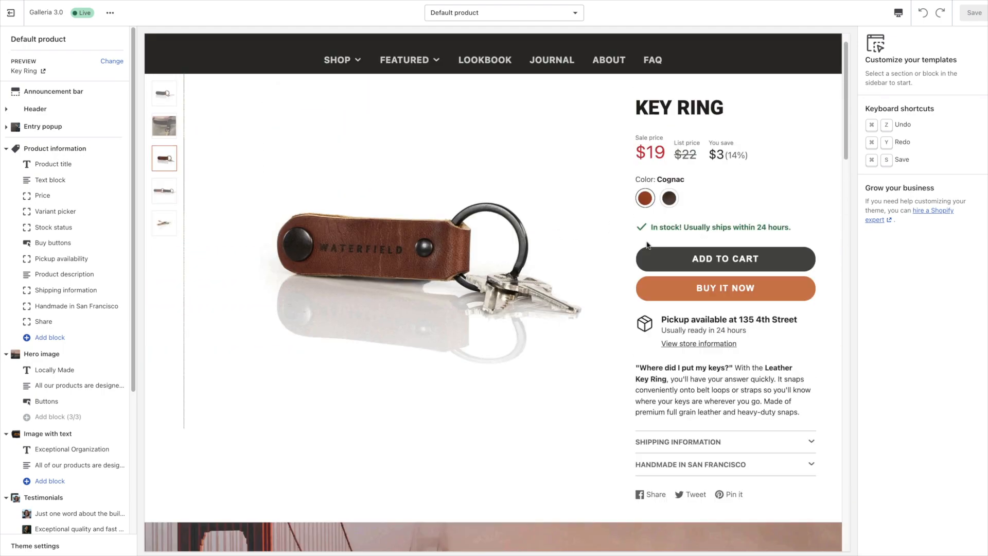
scroll(647, 245, up, 1)
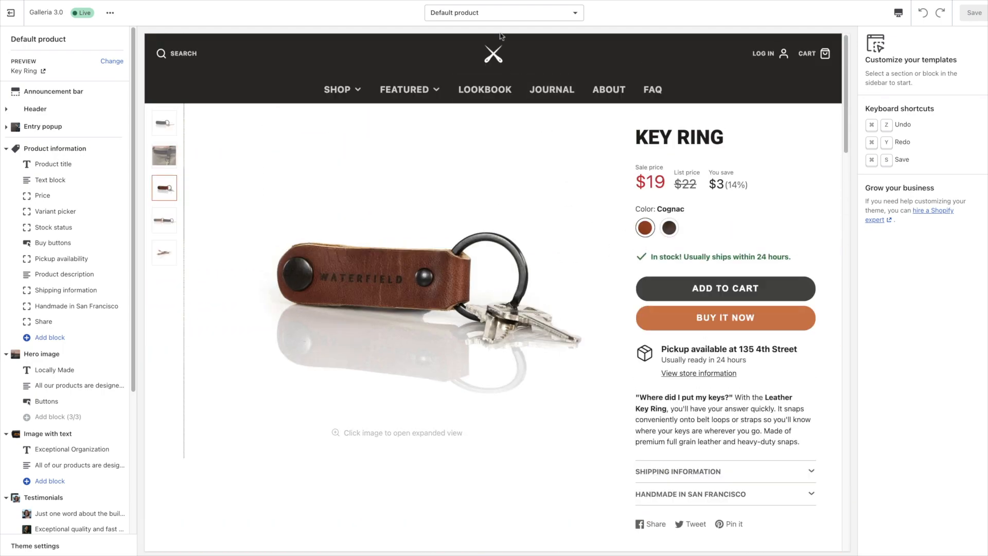
Inspect the product templates and the base templates offered when creating a new one, and cancel the creation.
click(498, 14)
scroll(496, 96, down, 3)
scroll(490, 102, up, 3)
click(465, 98)
scroll(483, 103, down, 3)
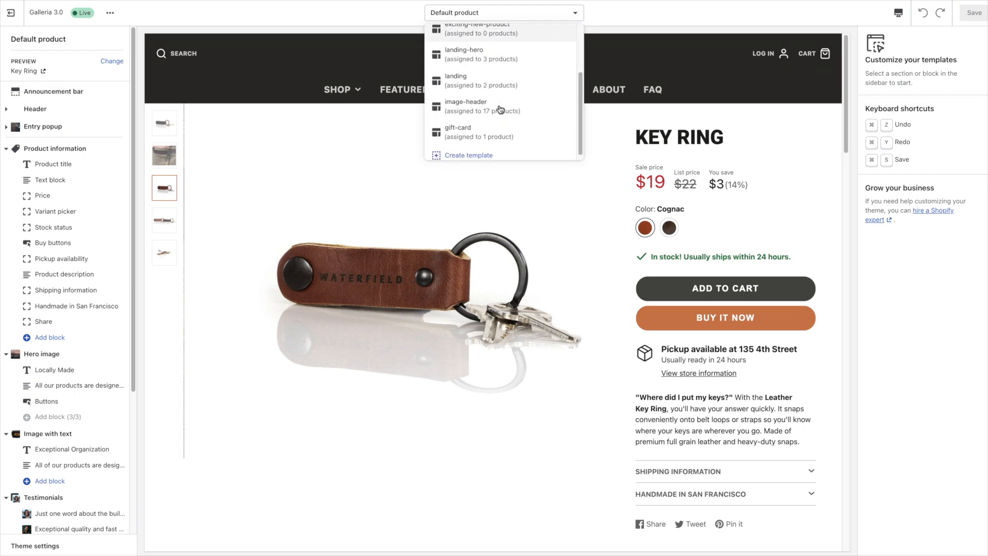
click(476, 151)
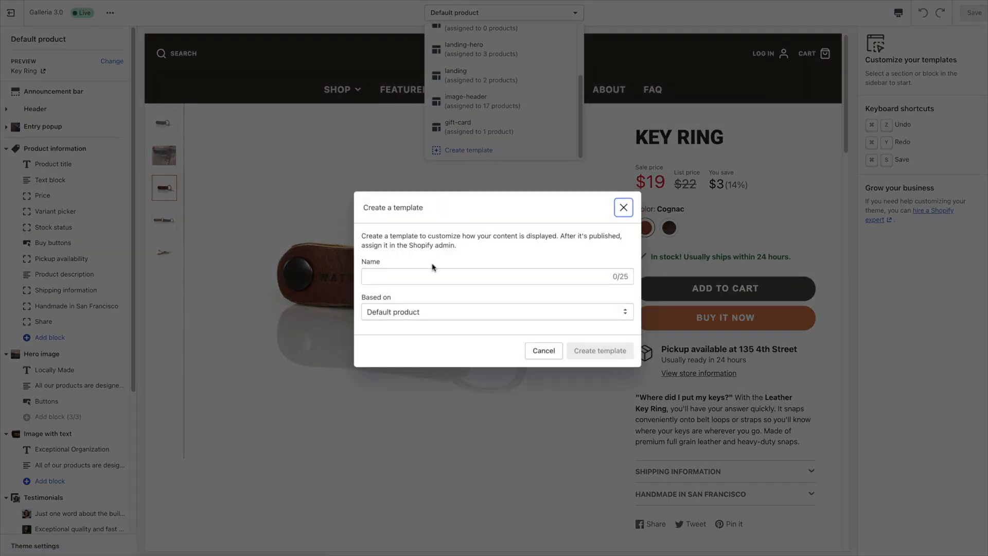
click(441, 320)
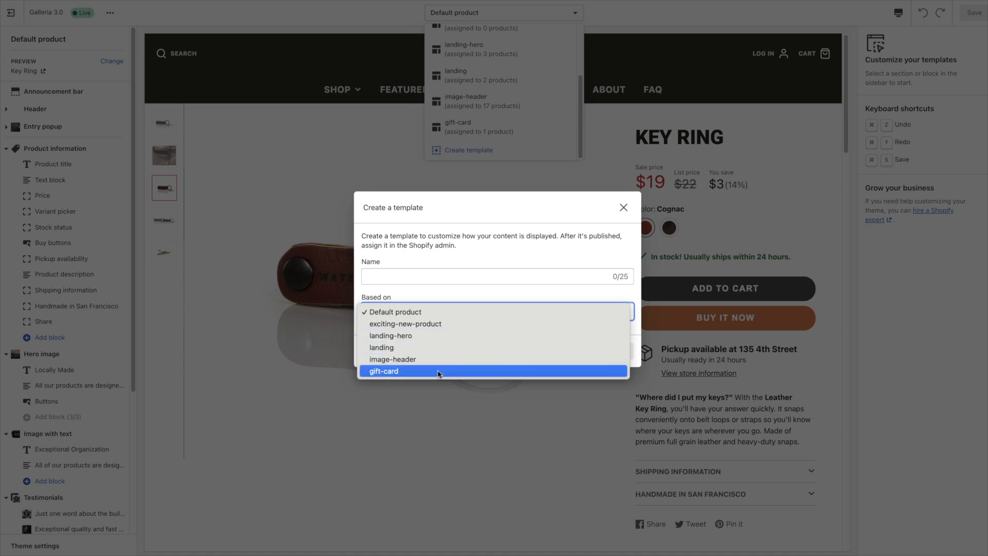
click(464, 277)
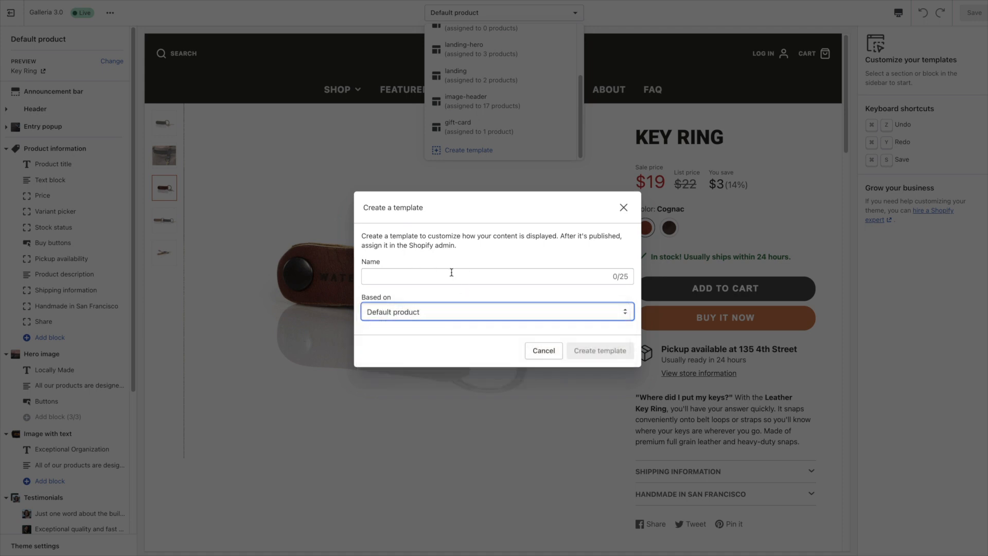
click(543, 350)
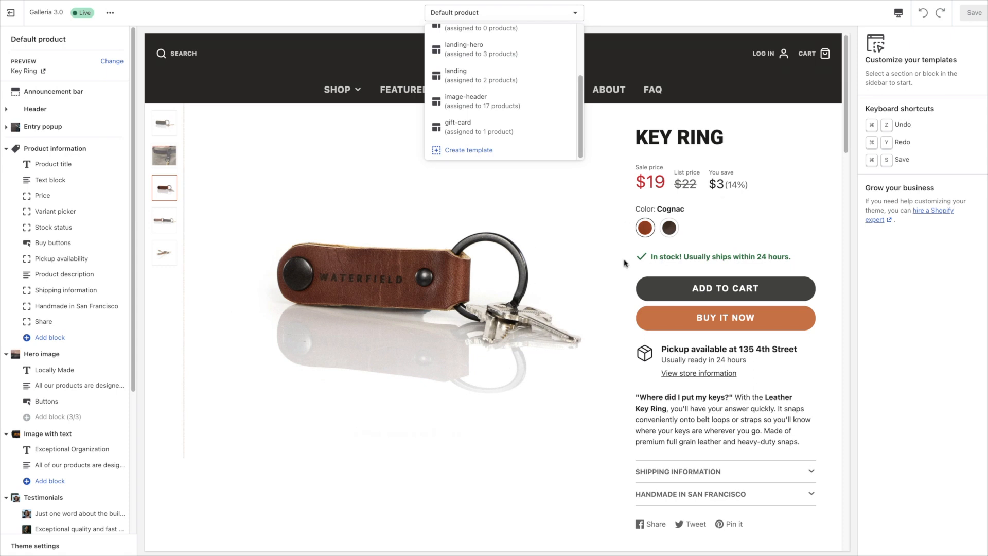
scroll(508, 127, up, 4)
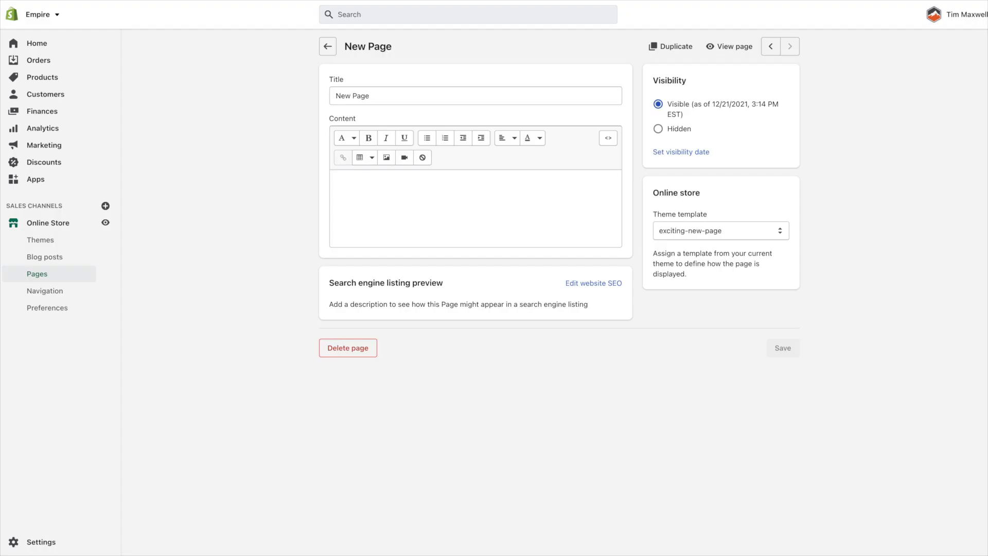
Open the Air Porter Carry-On Bag product in the admin and inspect the theme templates offered for it.
click(44, 76)
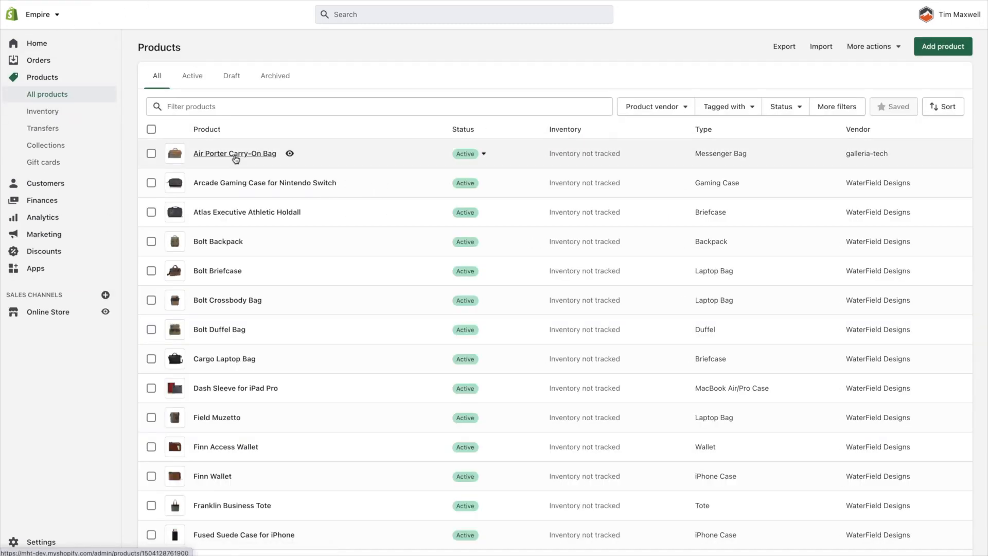
click(236, 154)
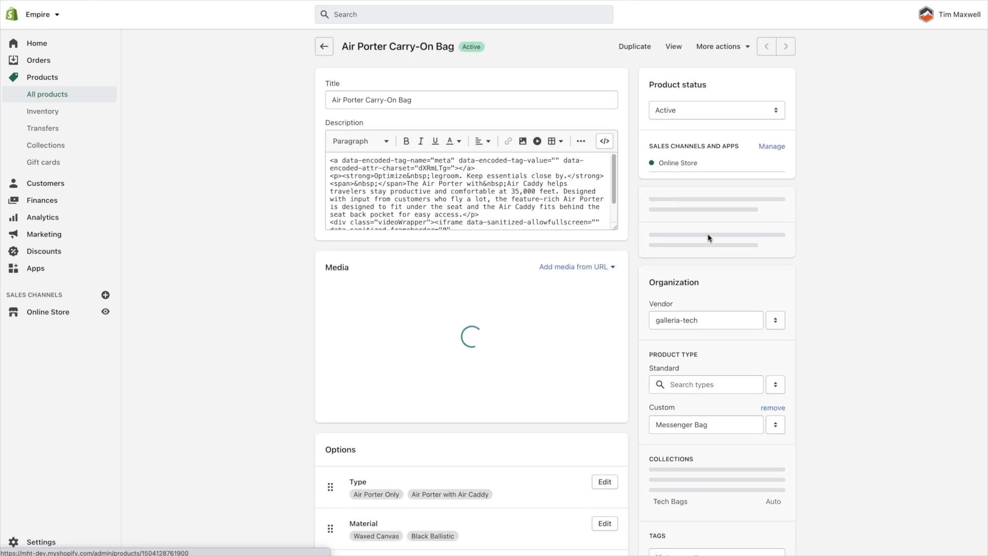
scroll(775, 258, down, 5)
scroll(775, 257, down, 1)
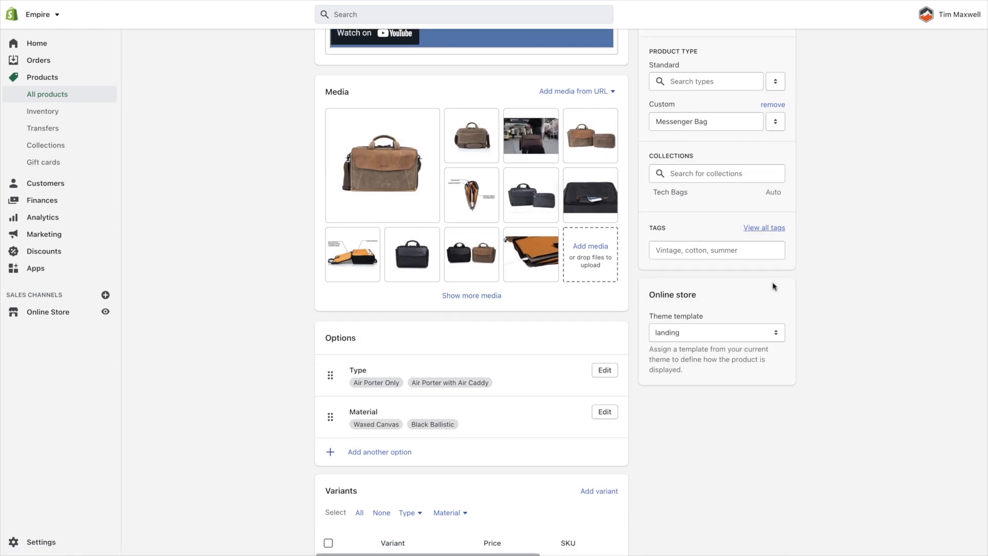
click(776, 324)
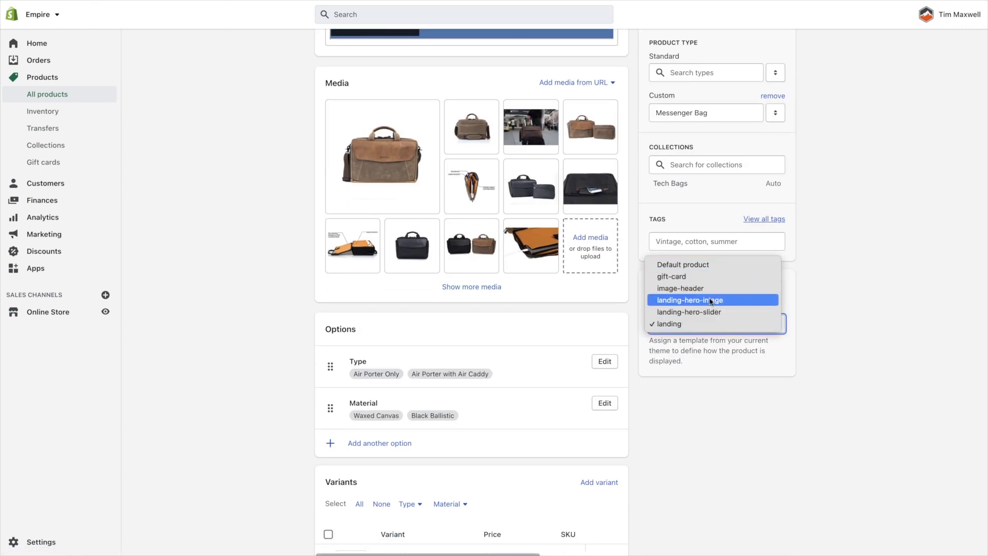
click(865, 297)
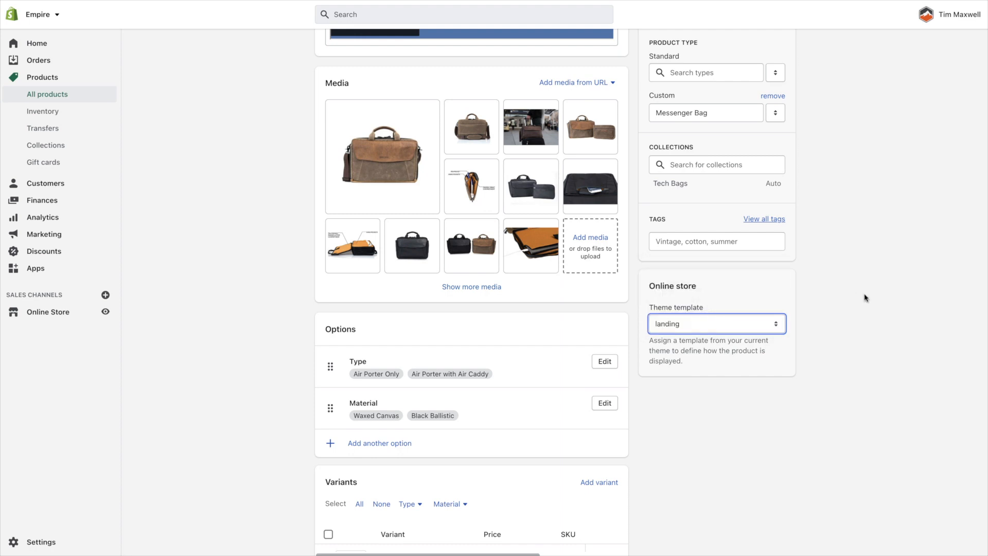
scroll(826, 265, up, 6)
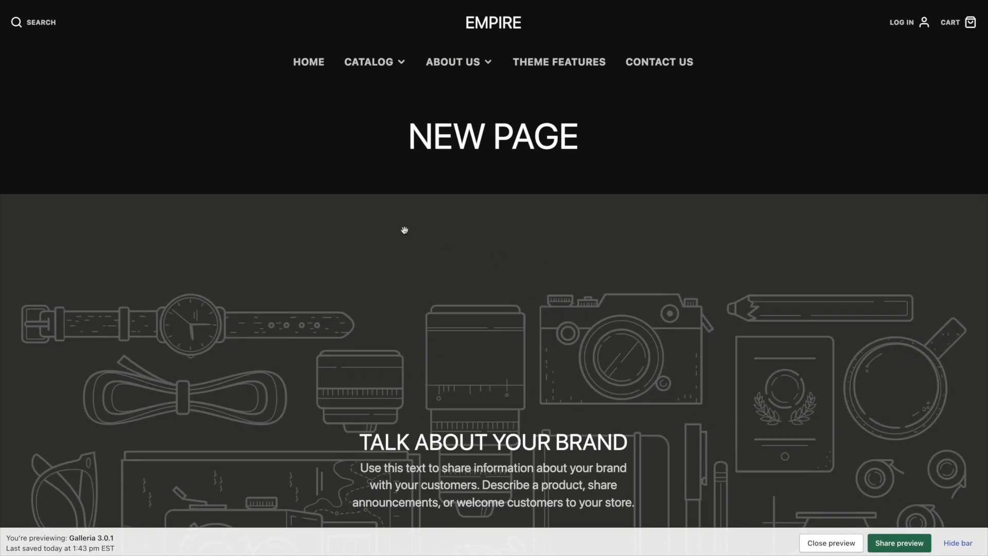
Recheck the slideshow and collections in the New Page storefront preview and return to the exciting-new-page template in the theme editor.
scroll(578, 319, down, 5)
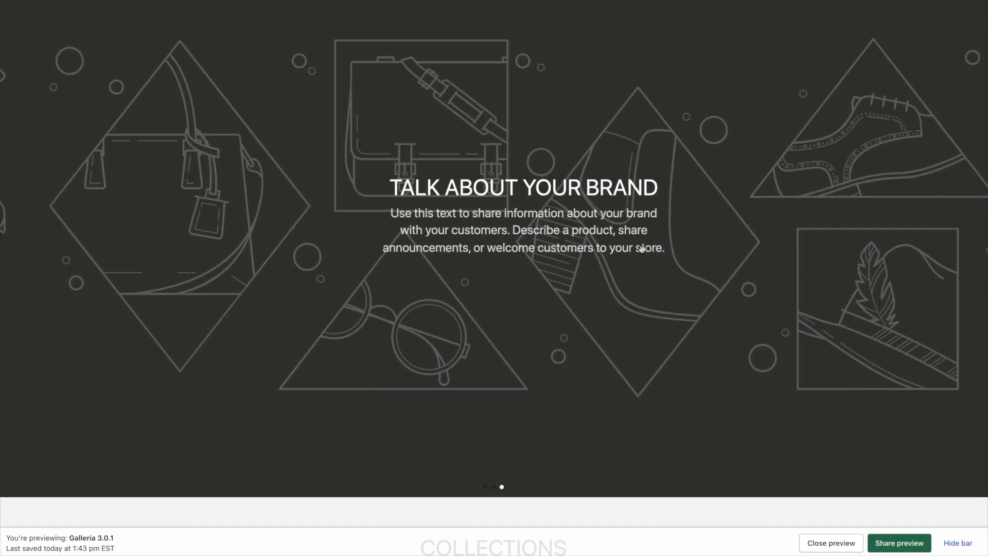
scroll(578, 213, down, 3)
scroll(470, 23, up, 8)
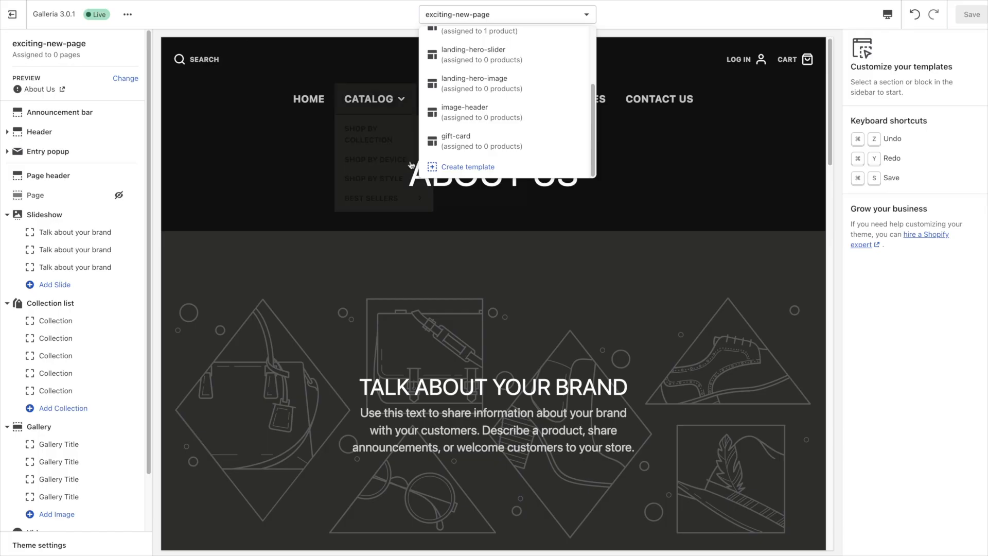
scroll(471, 121, up, 5)
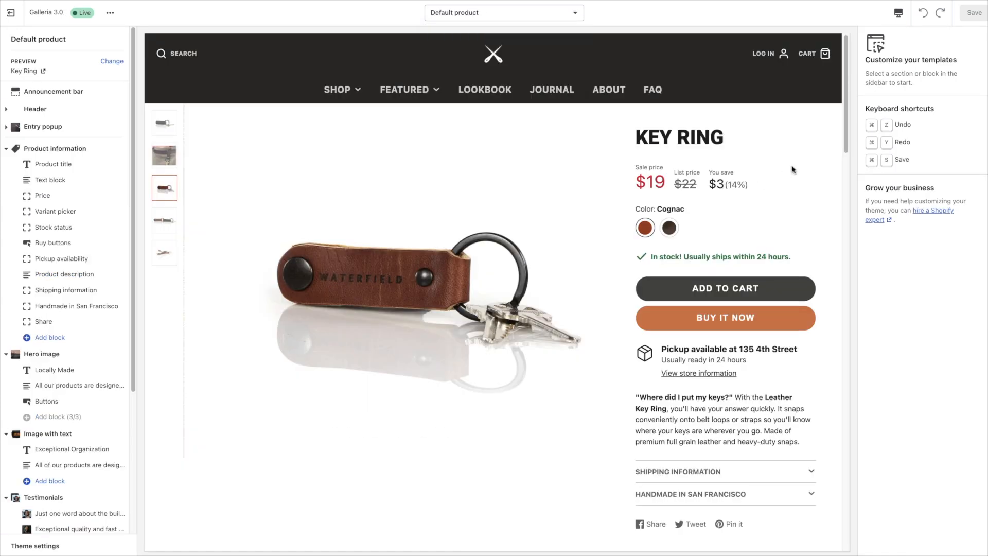
Highlight the Key Ring's title, prices and color in the Default product preview and review the sections down to the testimonials.
click(792, 168)
drag(638, 136, 765, 218)
scroll(711, 183, down, 10)
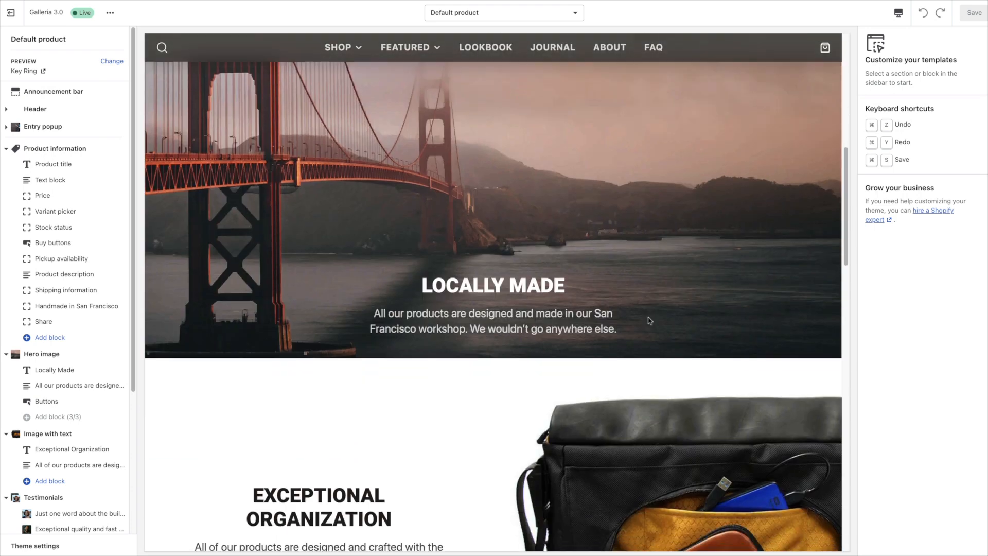
scroll(586, 337, down, 9)
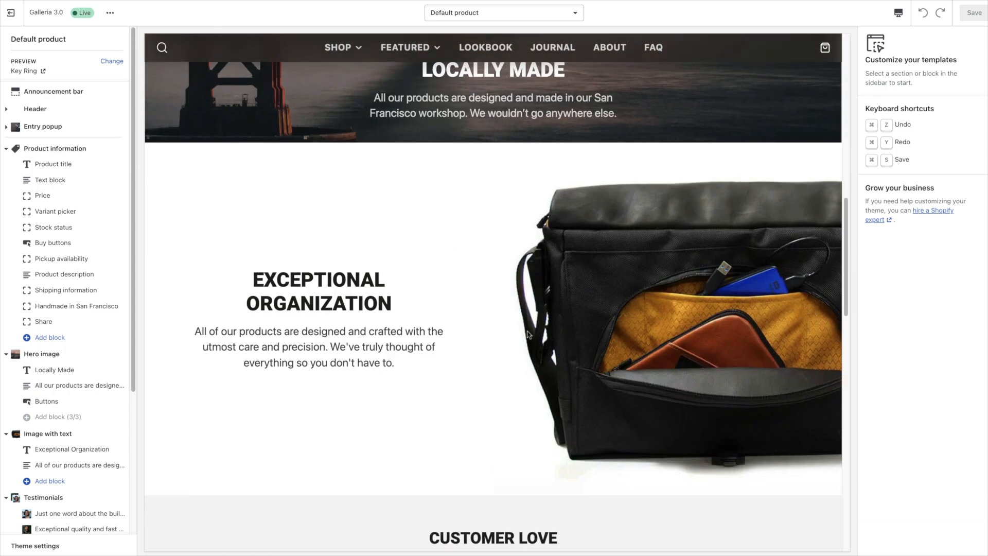
scroll(521, 333, down, 1)
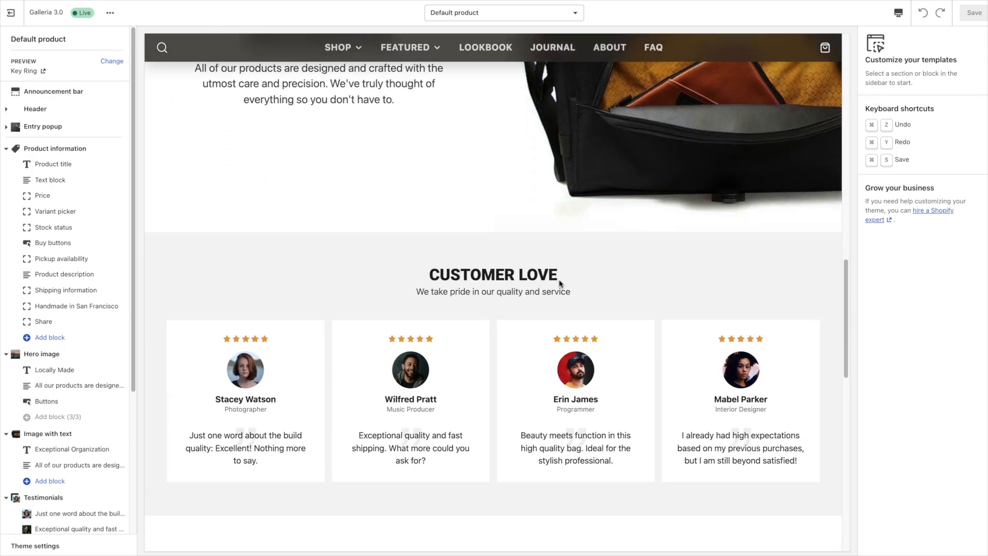
scroll(560, 283, up, 20)
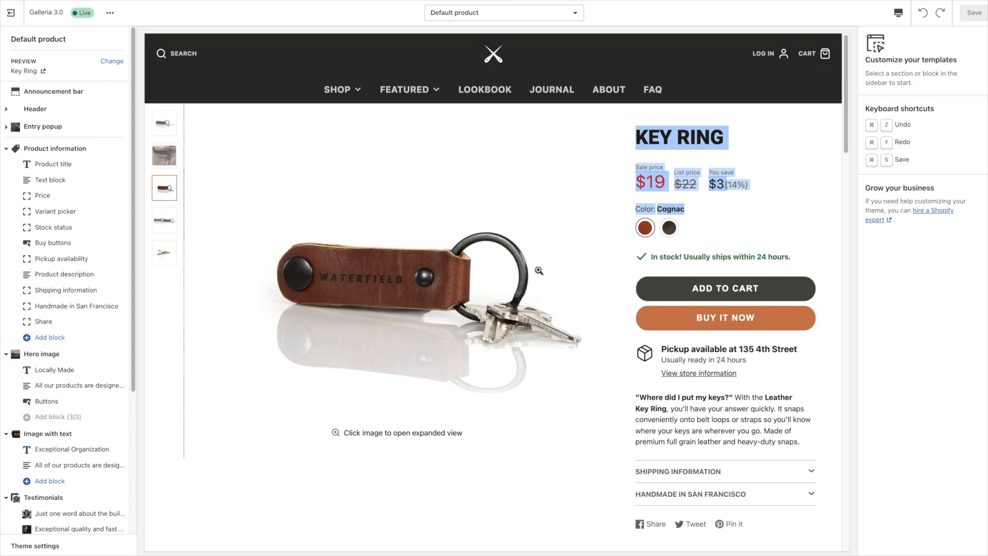
click(590, 249)
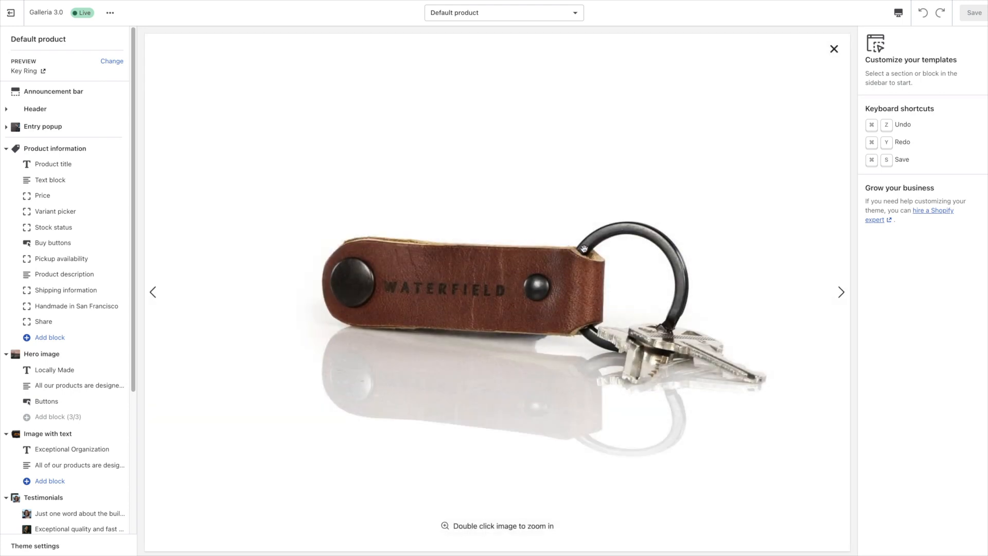
click(832, 50)
Examine the Locally Made hero image and the Exceptional Organization section of the Default product template.
scroll(535, 216, down, 6)
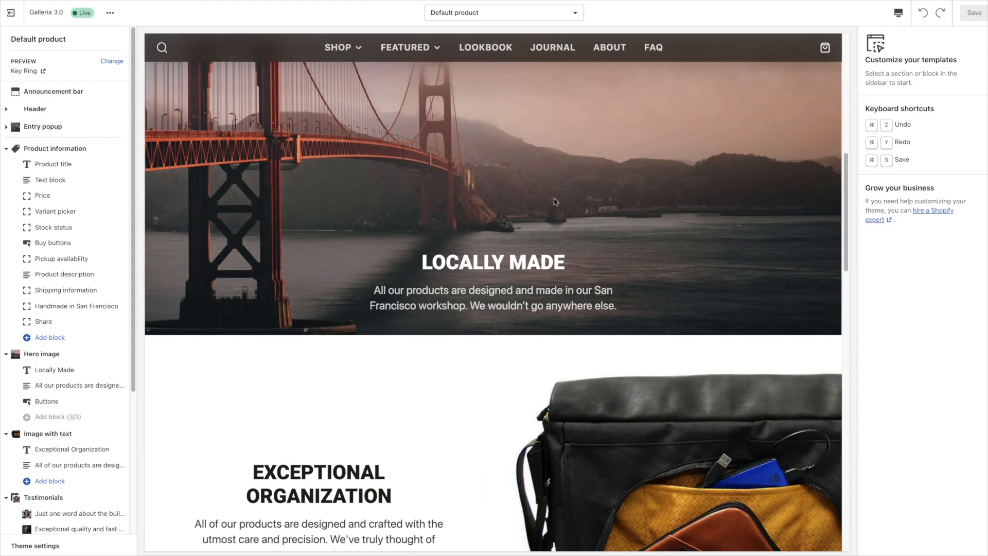
scroll(556, 202, down, 6)
scroll(437, 275, up, 5)
scroll(437, 275, up, 2)
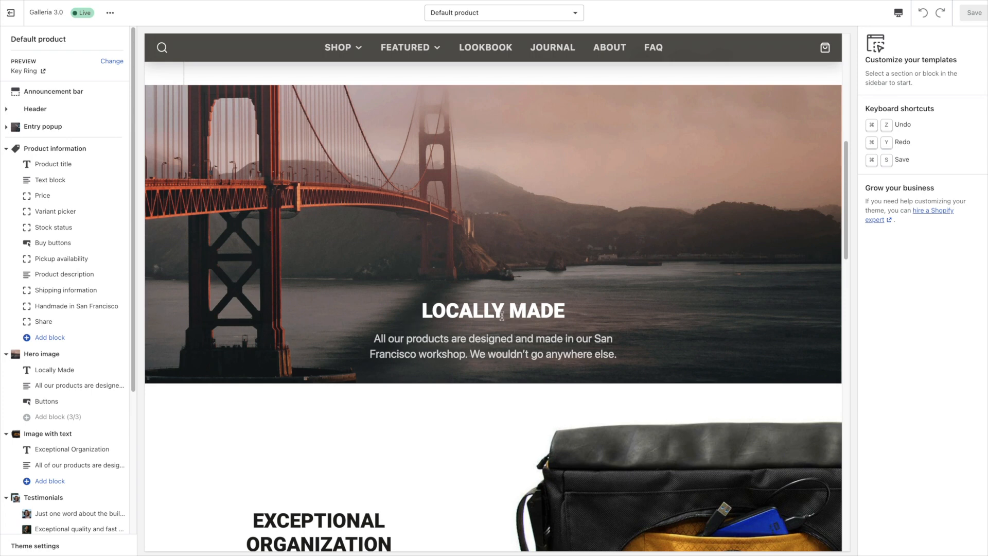
scroll(542, 261, down, 3)
scroll(548, 267, down, 5)
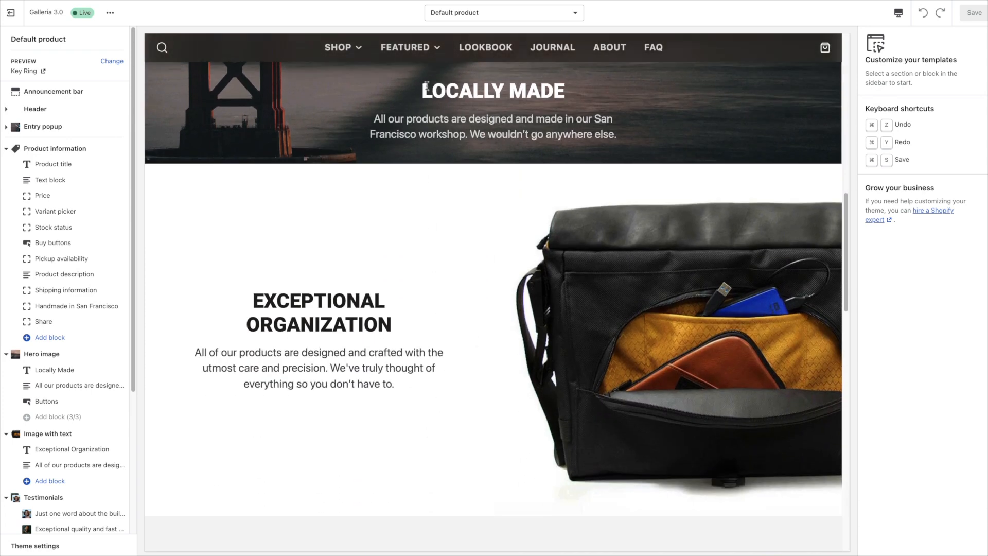
scroll(433, 239, up, 8)
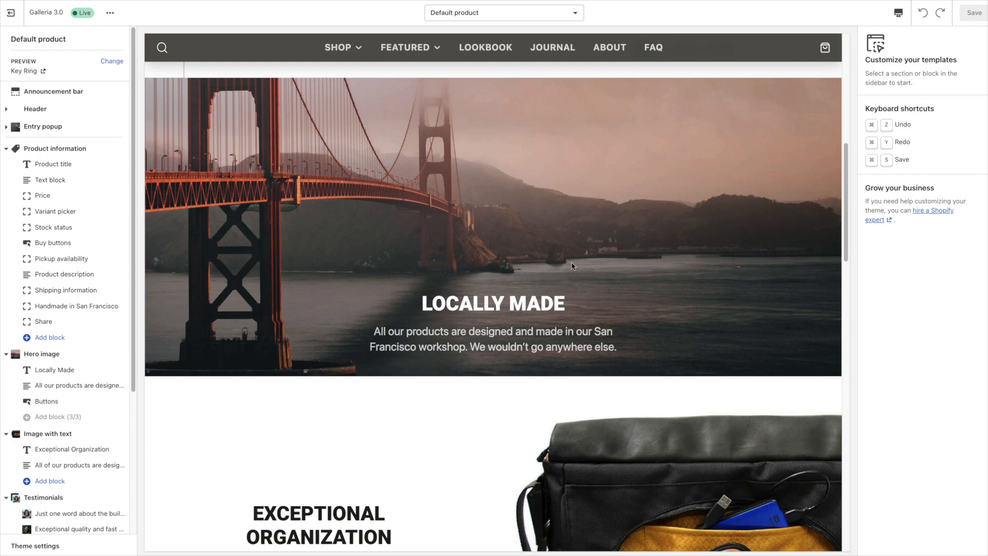
Check the Customer Love testimonials and open the expanded view of the Key Ring's product image.
scroll(571, 265, down, 20)
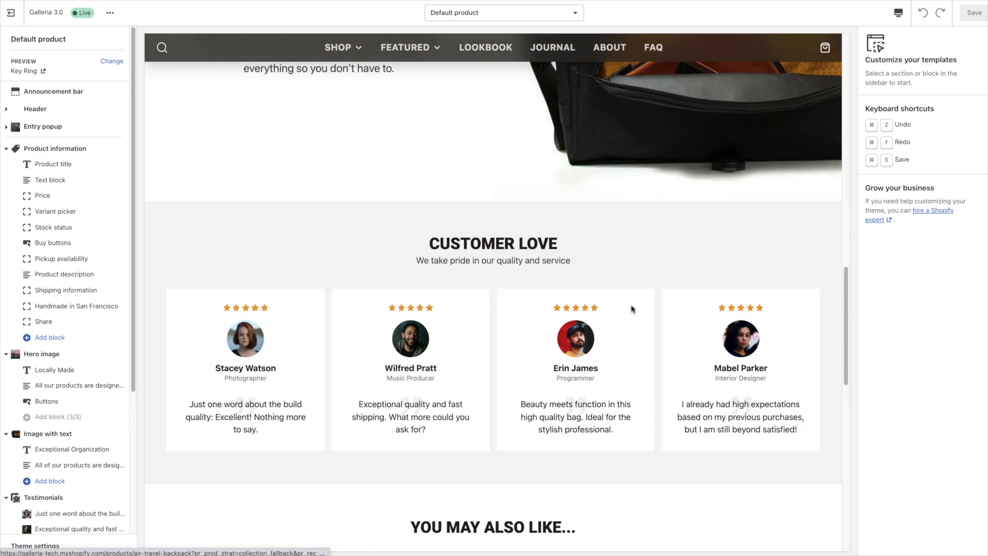
scroll(632, 309, up, 20)
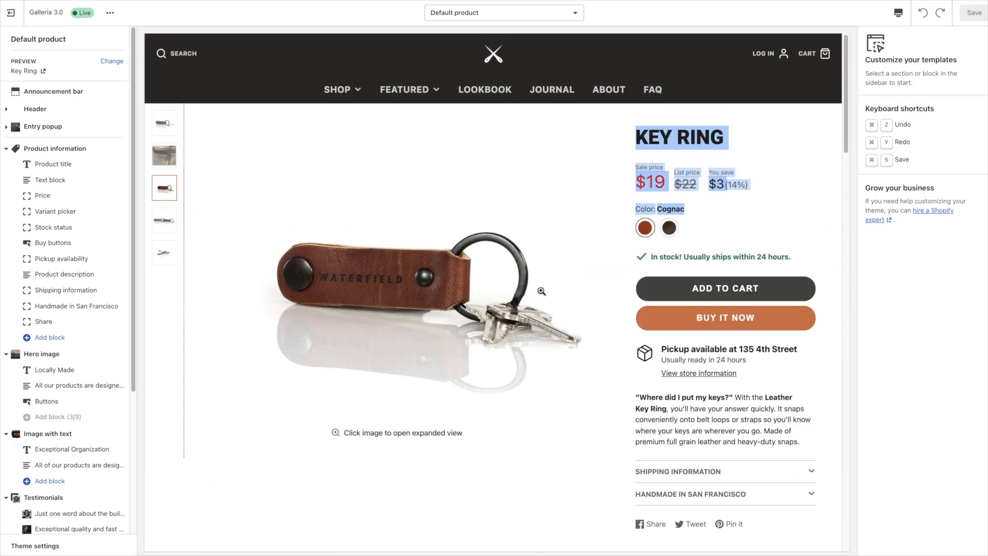
click(502, 211)
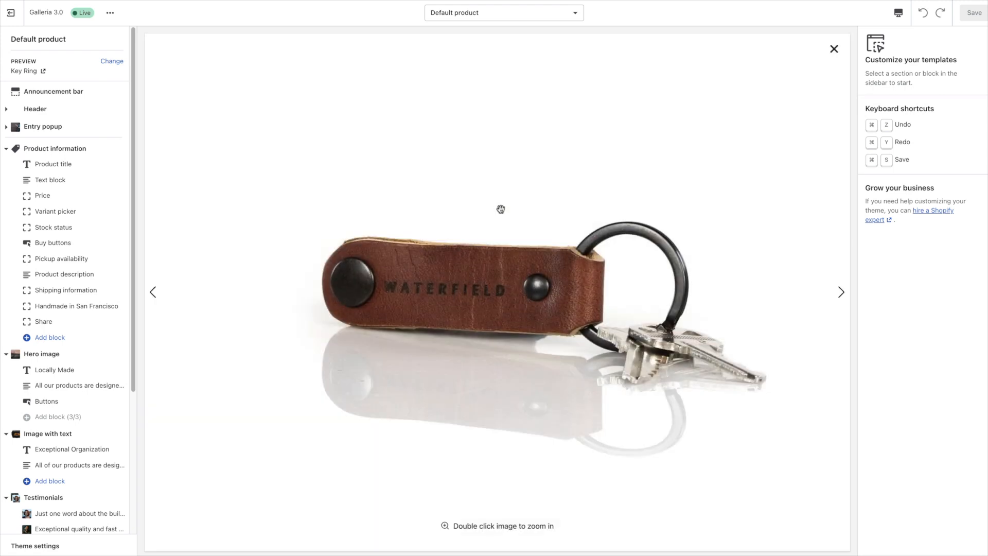
Close the Key Ring's expanded image, clear the highlighted product text and browse the template types available in the theme.
click(833, 49)
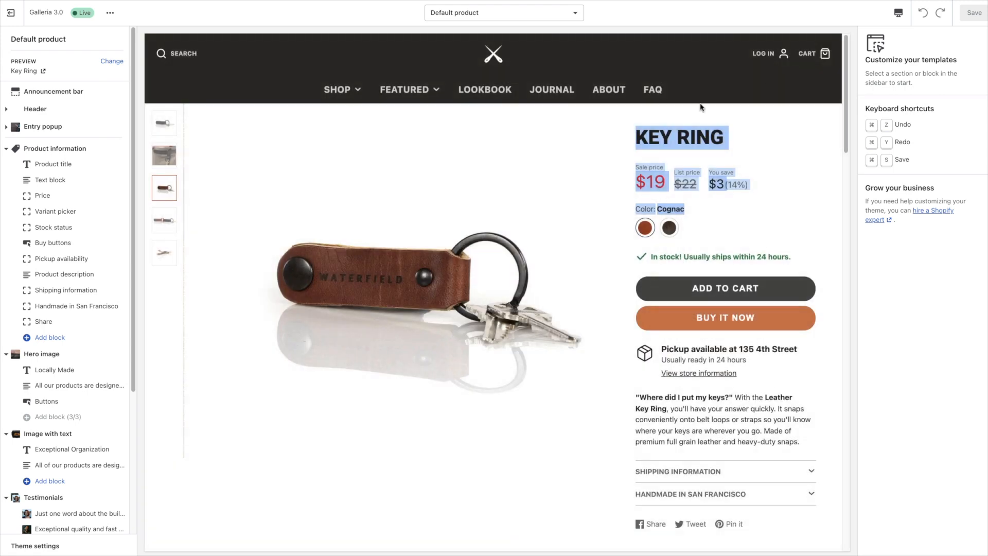
click(776, 158)
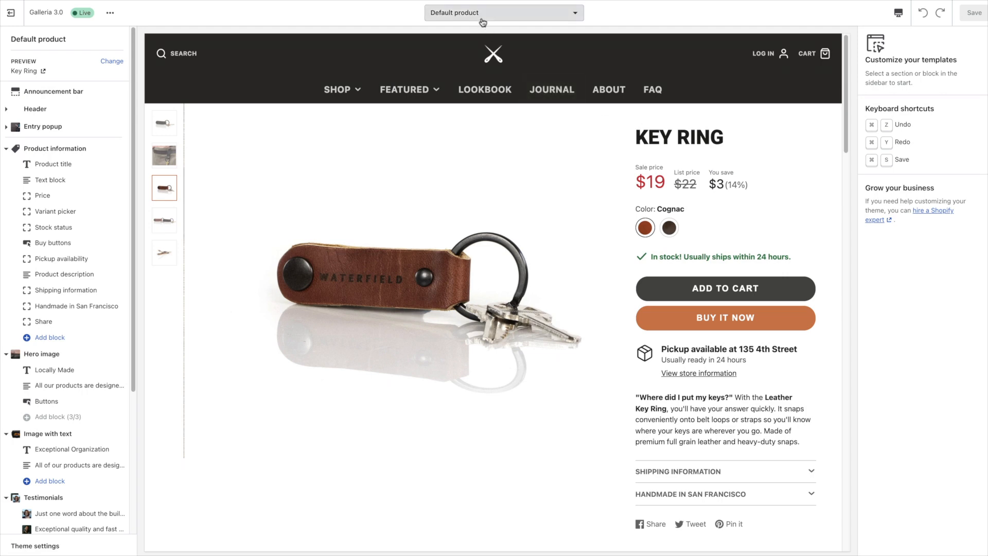
click(482, 18)
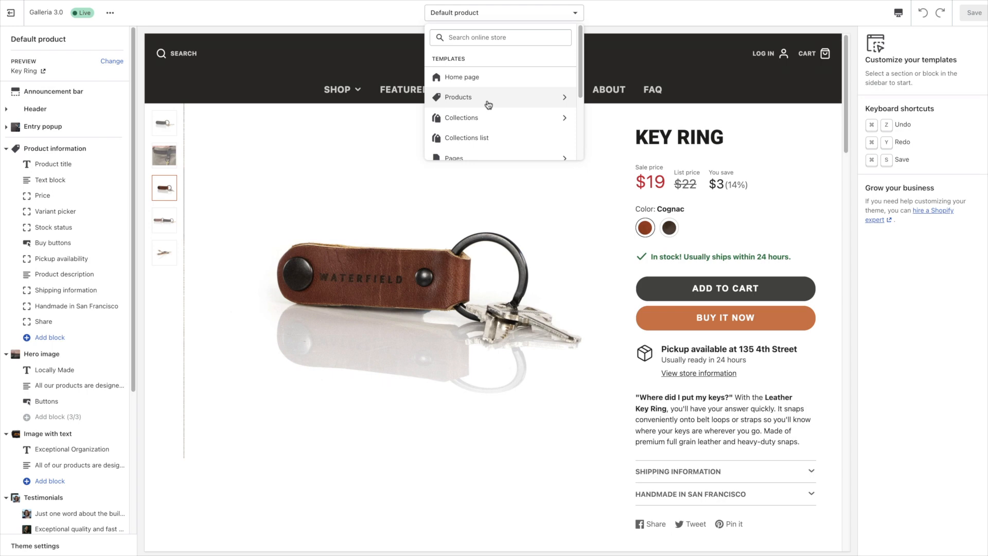
scroll(528, 112, down, 2)
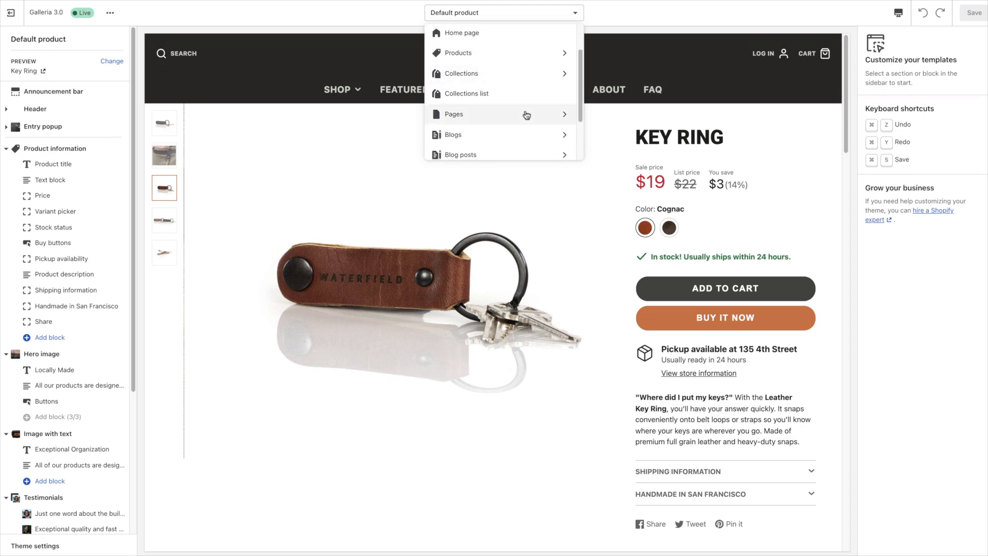
Review the Default product preview from the Locally Made hero image down to the You May Also Like products.
scroll(523, 353, down, 7)
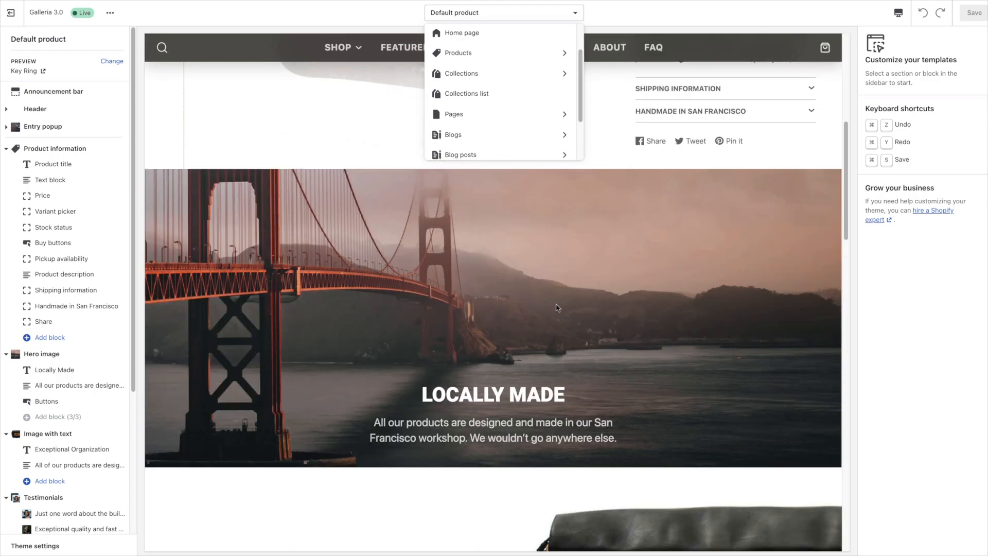
scroll(557, 308, up, 8)
scroll(610, 330, down, 5)
scroll(623, 448, down, 6)
scroll(655, 375, down, 9)
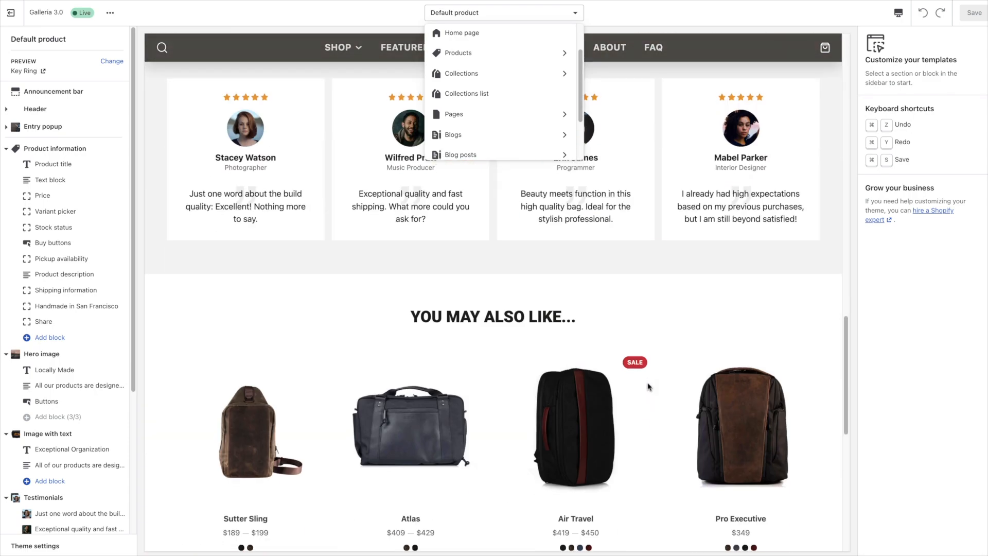
scroll(770, 390, up, 20)
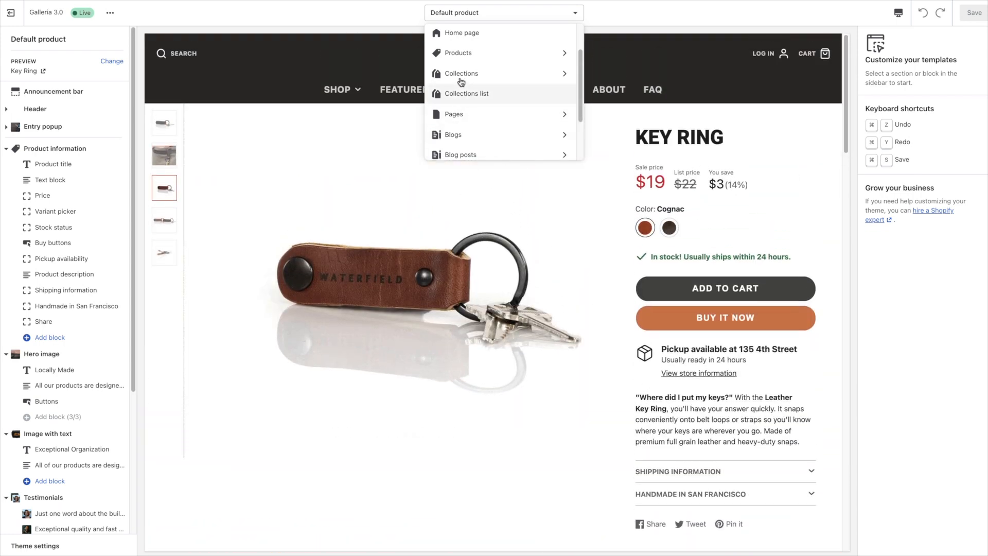
Check the list of product templates and their assigned products, then close the list without switching templates.
click(463, 53)
scroll(511, 93, down, 2)
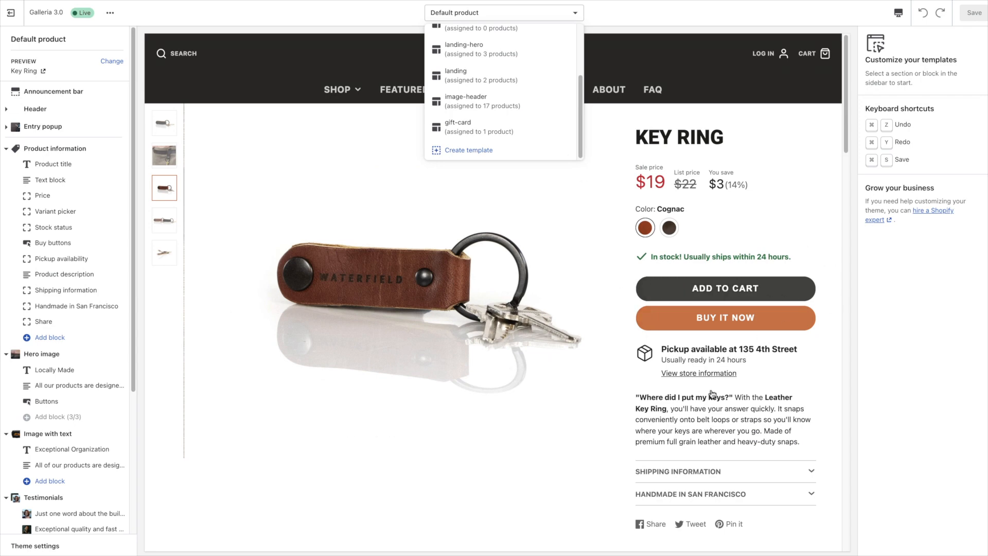
click(781, 144)
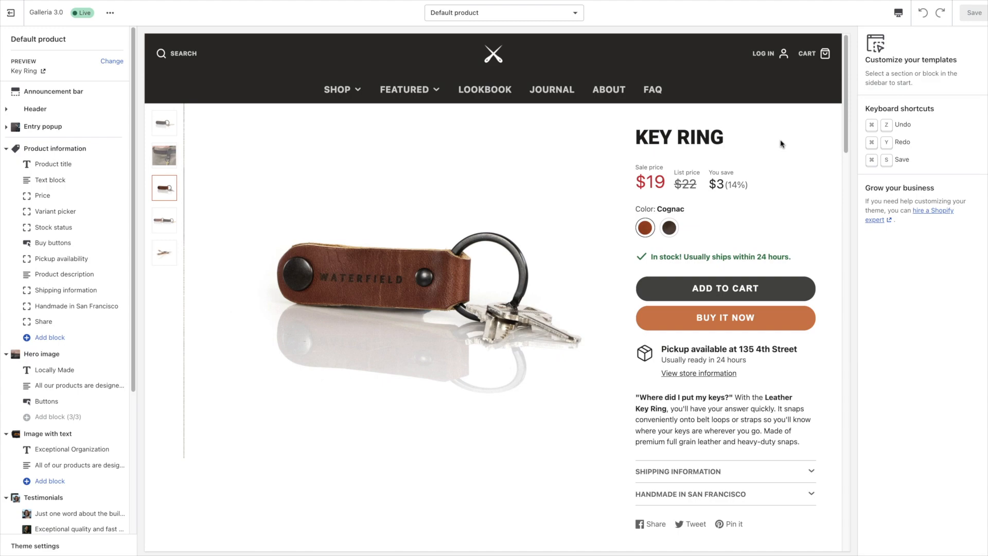
Compare the Key Ring's product information with the sections below it, down to the testimonials and related products.
scroll(737, 146, down, 10)
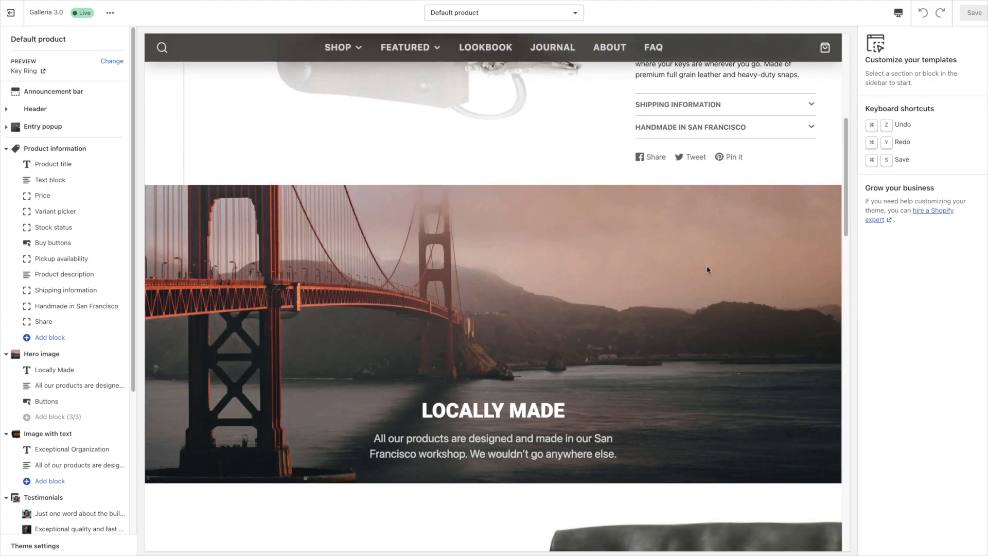
scroll(682, 261, down, 15)
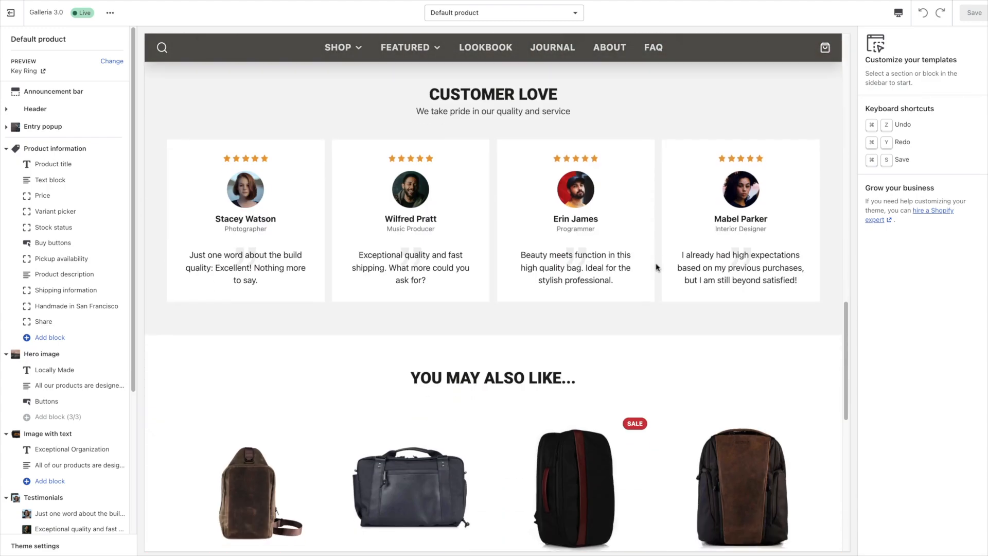
scroll(656, 267, down, 5)
scroll(629, 284, up, 20)
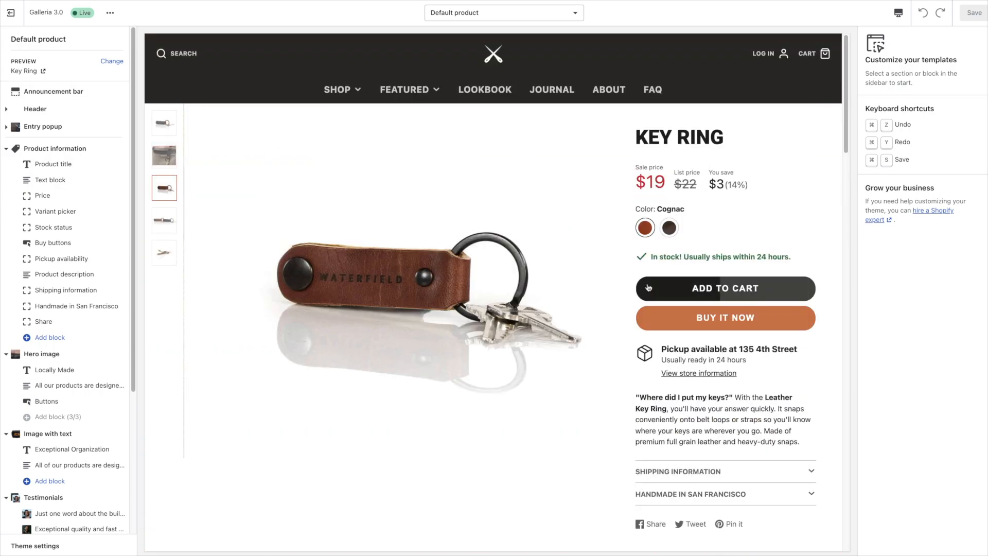
scroll(629, 283, down, 10)
scroll(648, 268, up, 12)
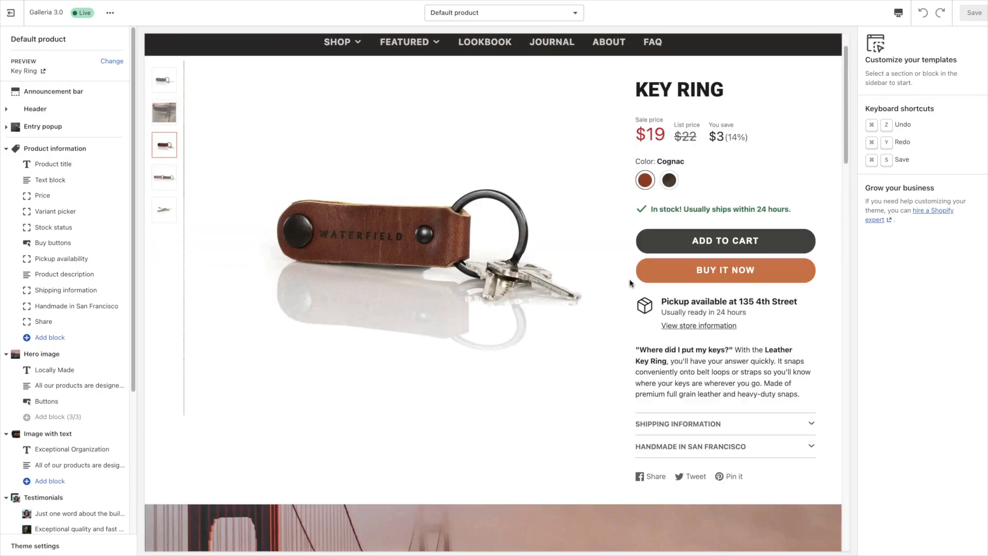
scroll(700, 189, down, 5)
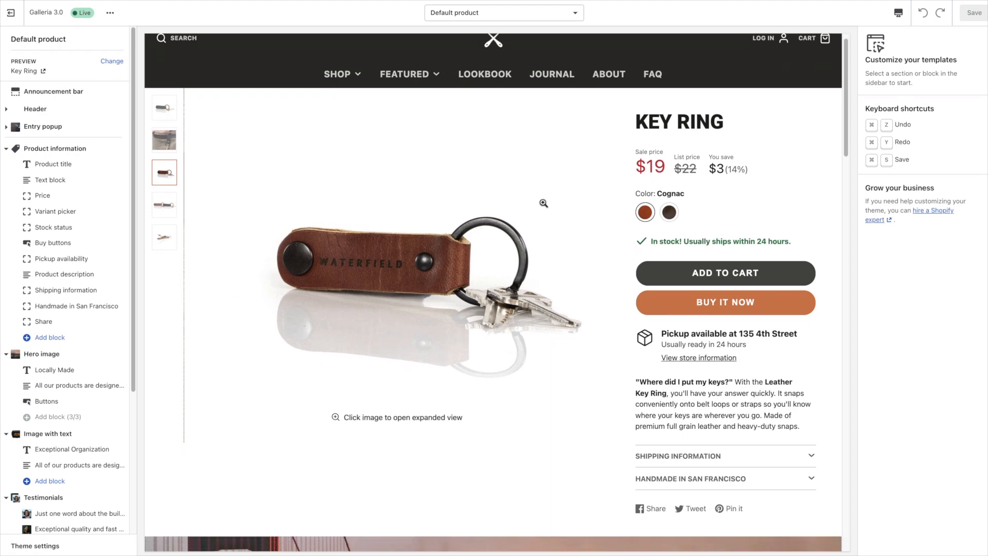
Examine the Locally Made hero image and how it leads into the section below it in the Default product preview.
scroll(587, 256, down, 9)
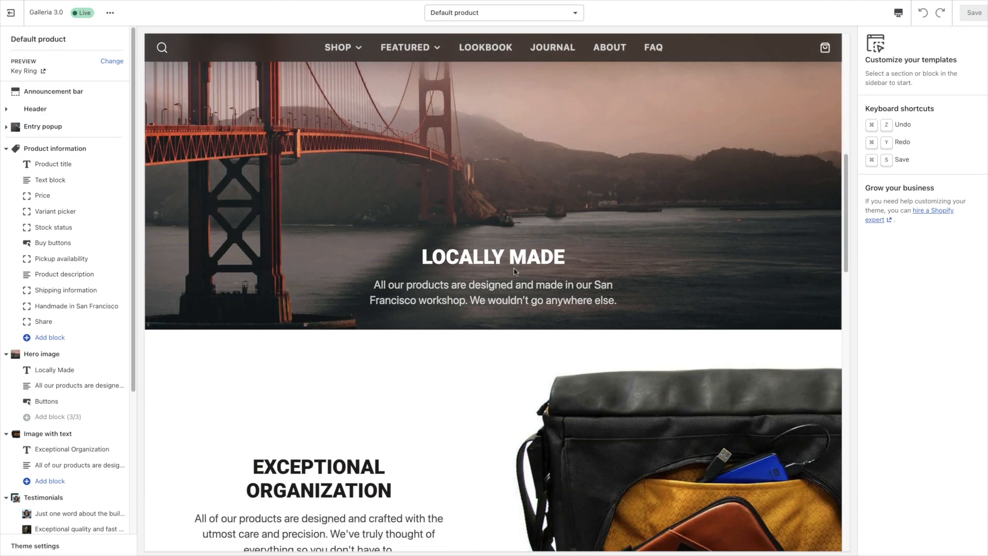
scroll(557, 260, up, 2)
scroll(516, 273, down, 5)
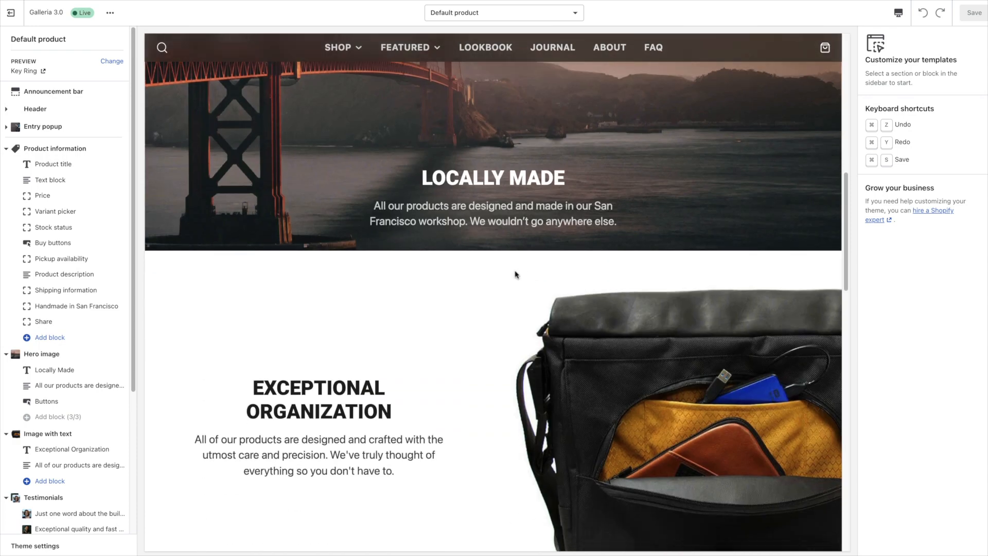
scroll(374, 217, up, 5)
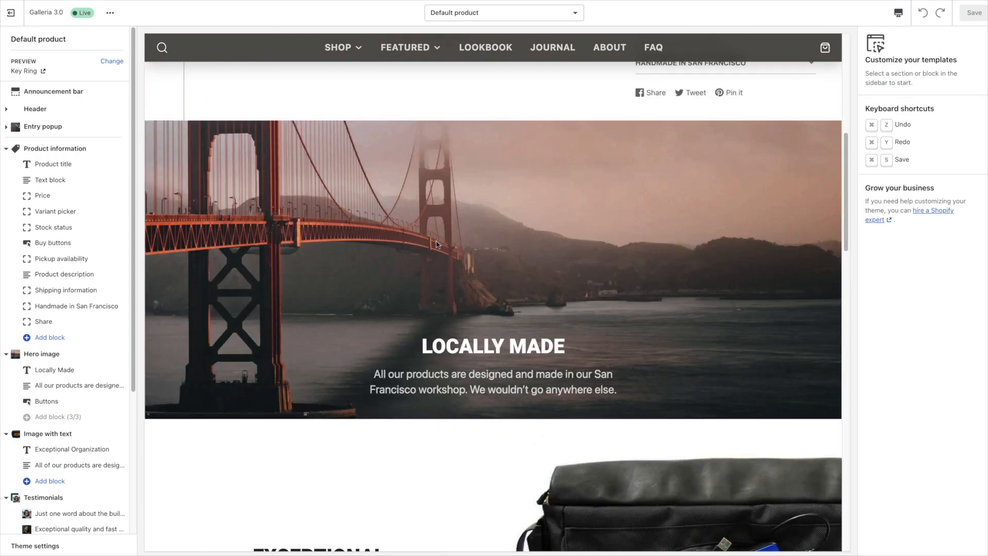
scroll(437, 244, down, 7)
scroll(447, 202, up, 6)
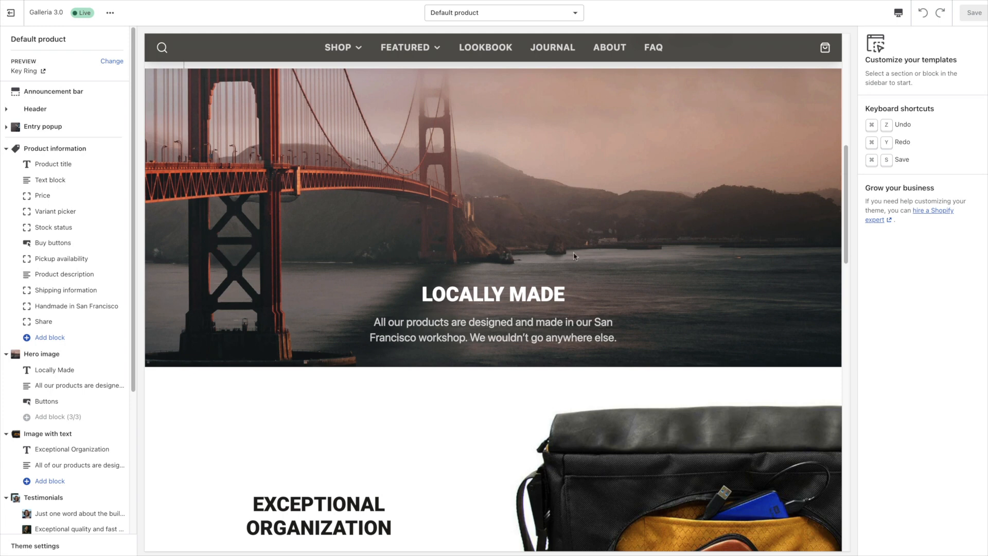
scroll(575, 256, up, 2)
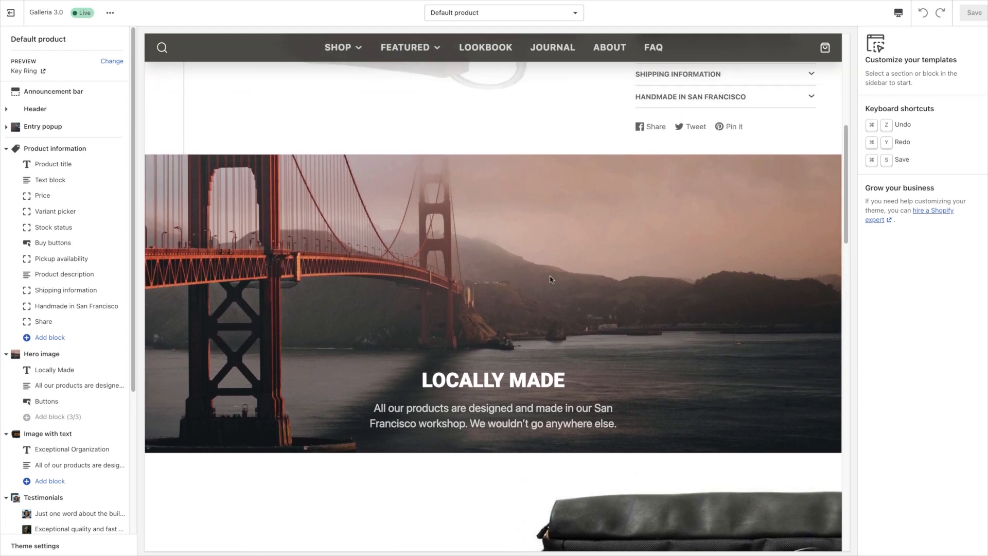
scroll(550, 279, down, 4)
scroll(509, 269, up, 3)
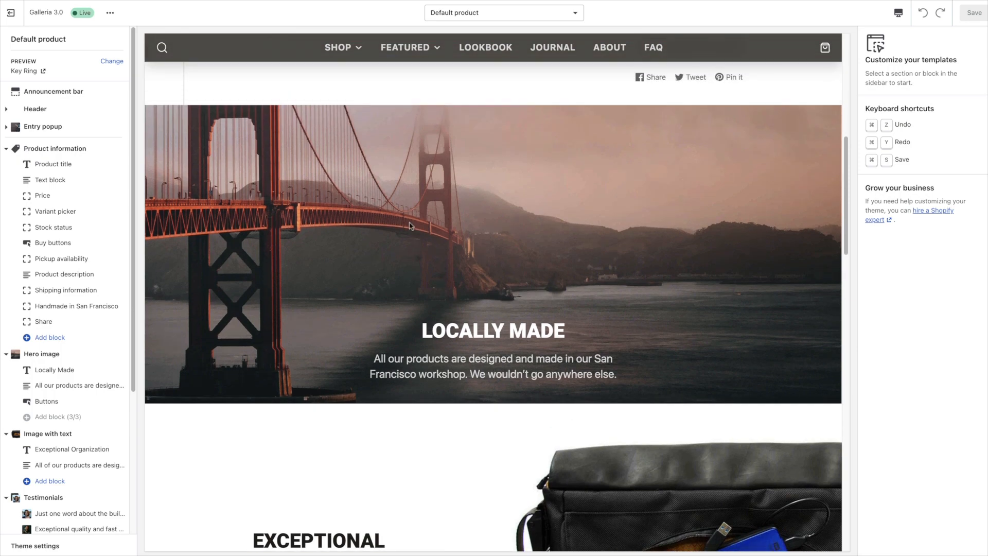
scroll(592, 215, down, 1)
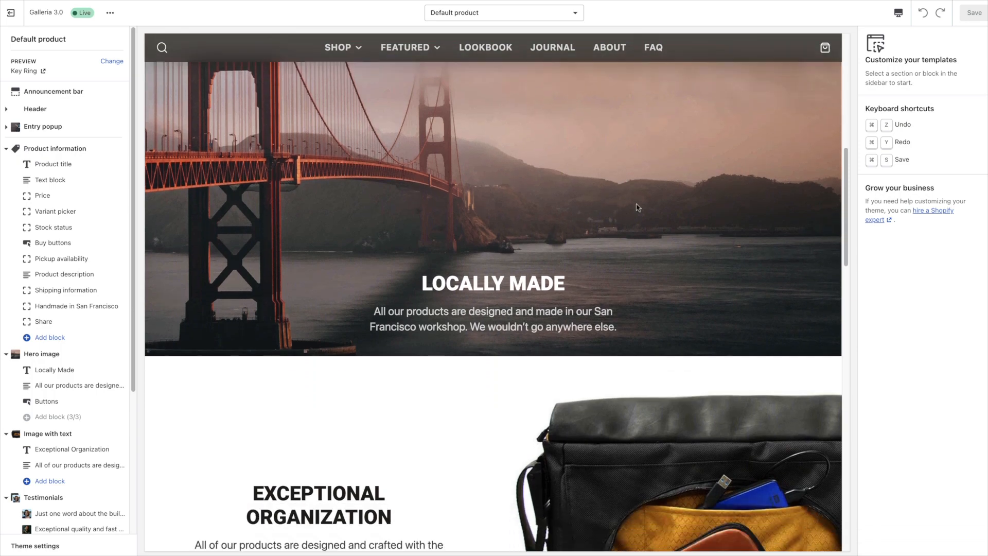
Highlight the Exceptional Organization heading, check the Customer Love testimonials below it and clear the highlight.
scroll(640, 222, down, 6)
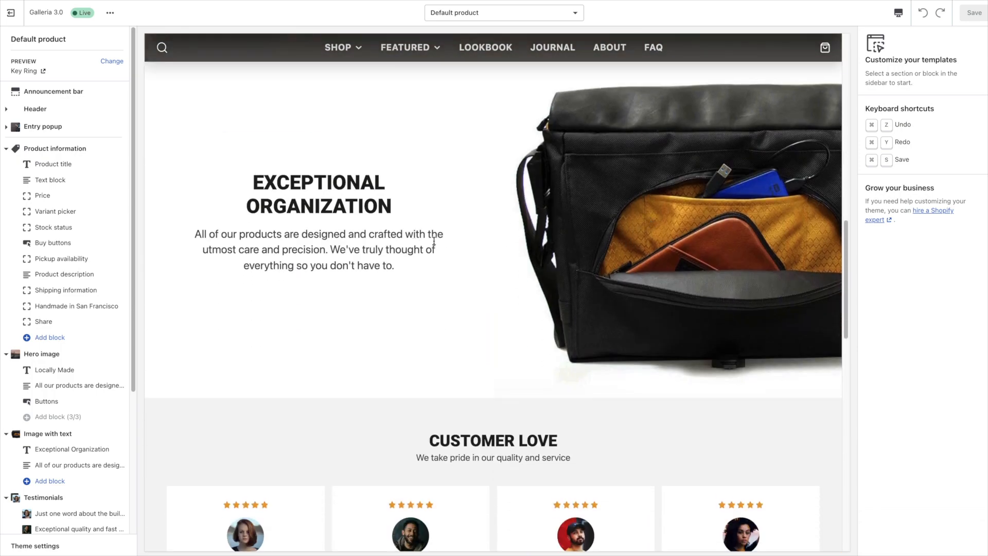
drag(254, 180, 385, 204)
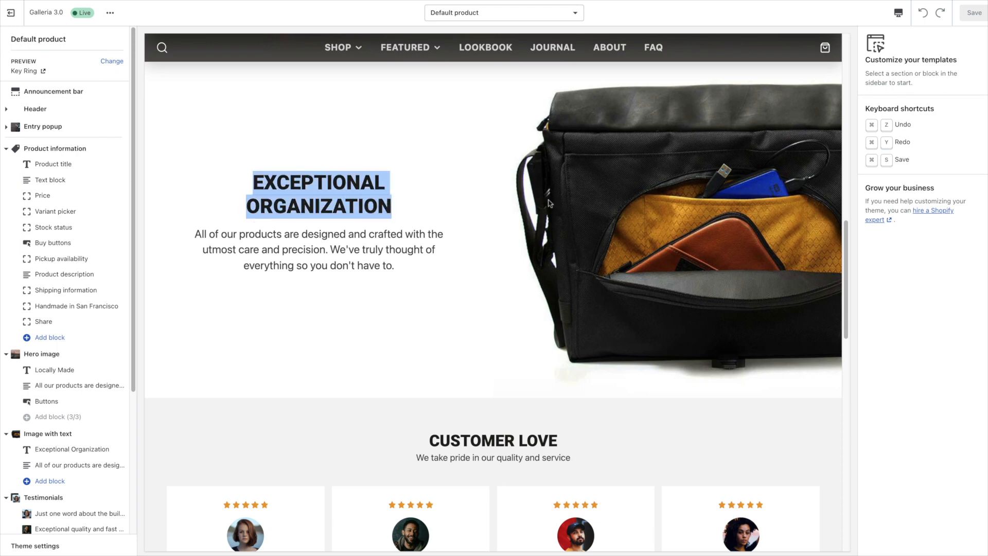
scroll(658, 254, down, 6)
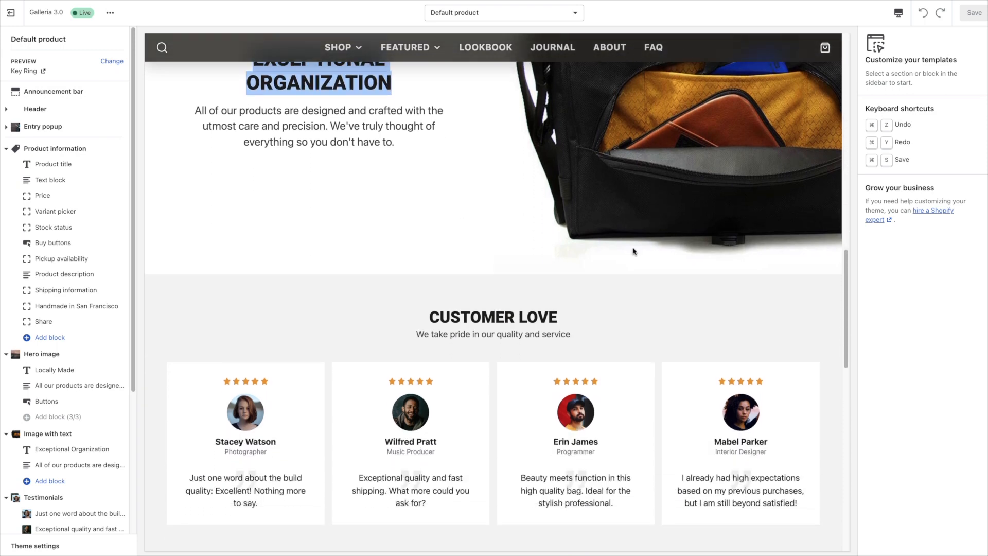
scroll(609, 246, up, 10)
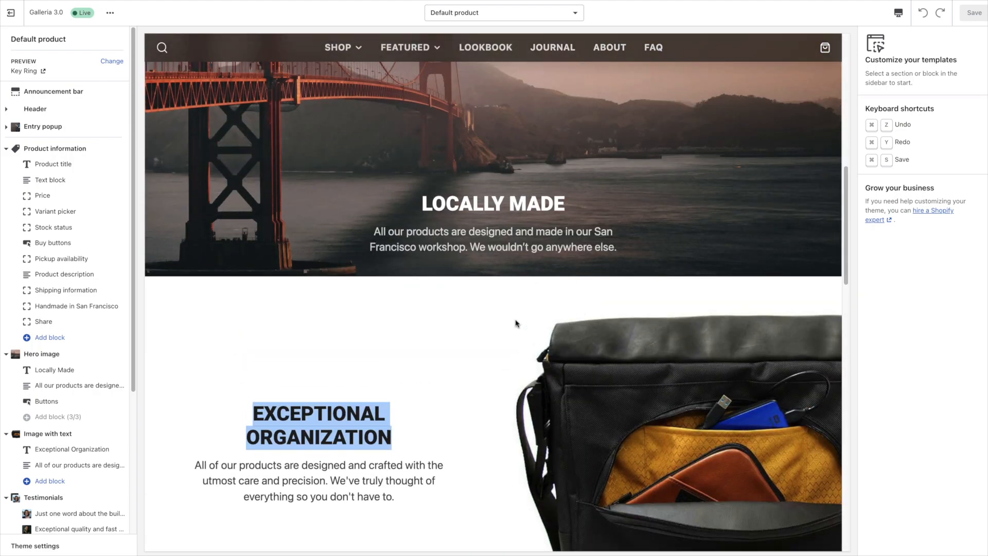
click(413, 319)
scroll(450, 345, up, 9)
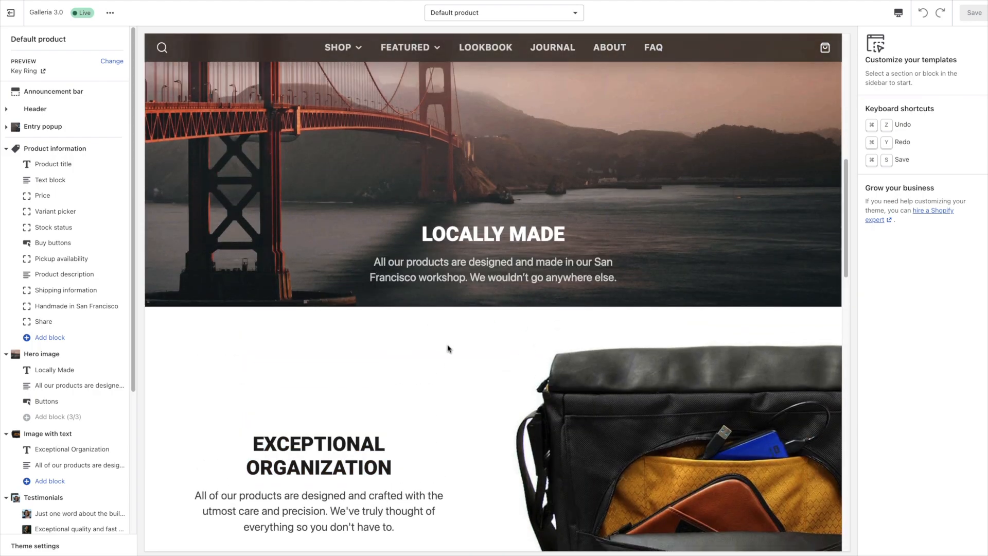
Recheck the Exceptional Organization image-with-text section between the hero image and the Customer Love testimonials.
scroll(456, 352, down, 6)
scroll(456, 355, down, 10)
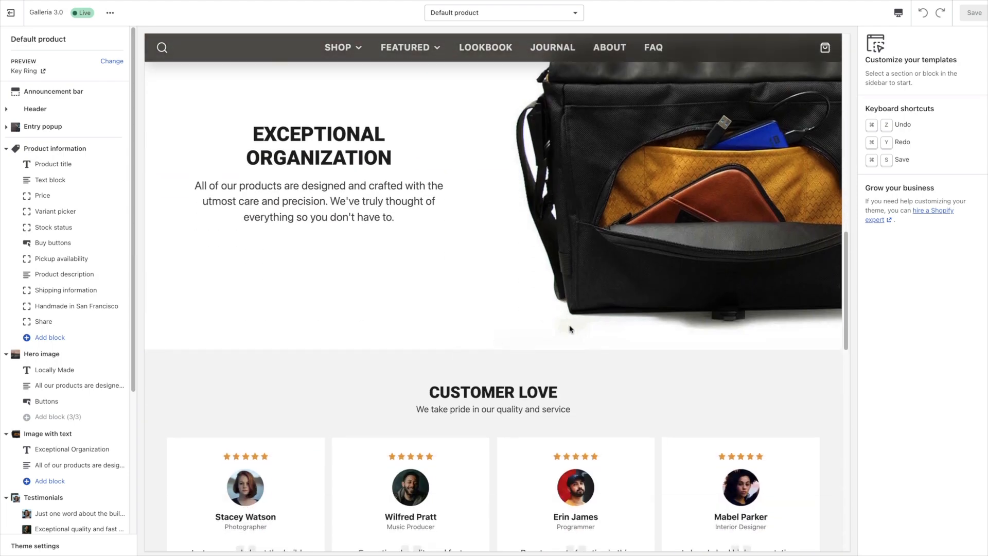
scroll(571, 329, up, 4)
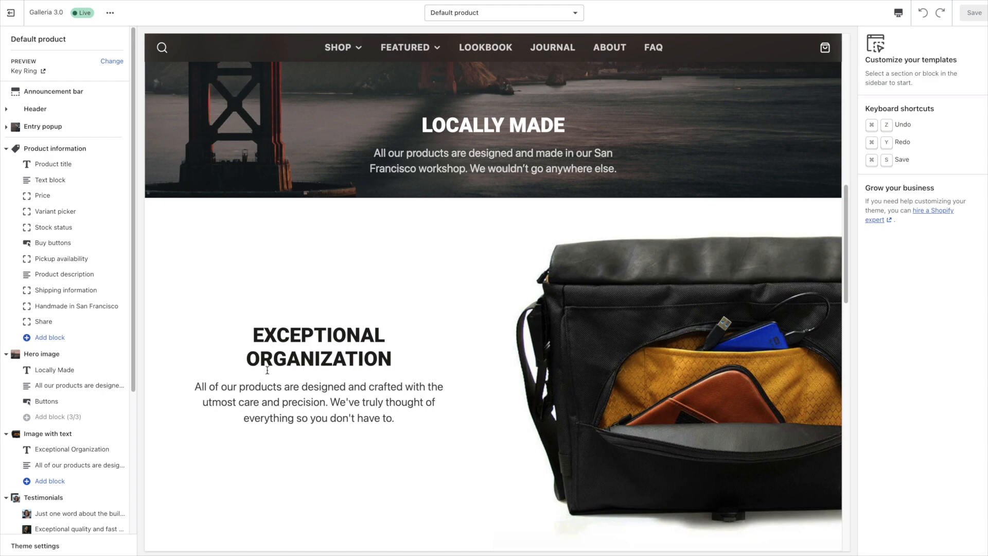
scroll(610, 350, up, 5)
scroll(595, 341, down, 2)
scroll(595, 341, down, 4)
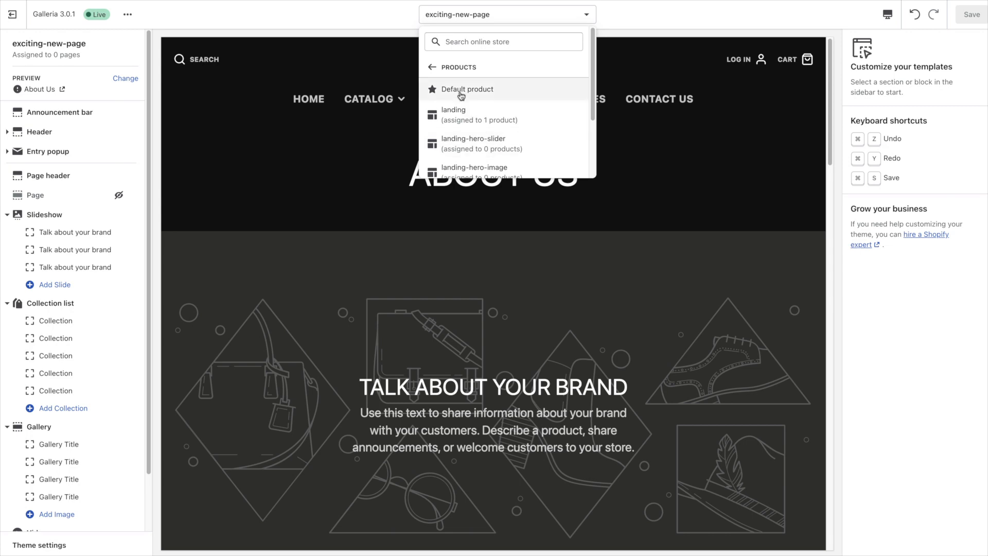
Switch from the exciting-new-page template to the Default product template and review its Bolt Briefcase preview.
scroll(525, 112, down, 1)
scroll(459, 111, up, 1)
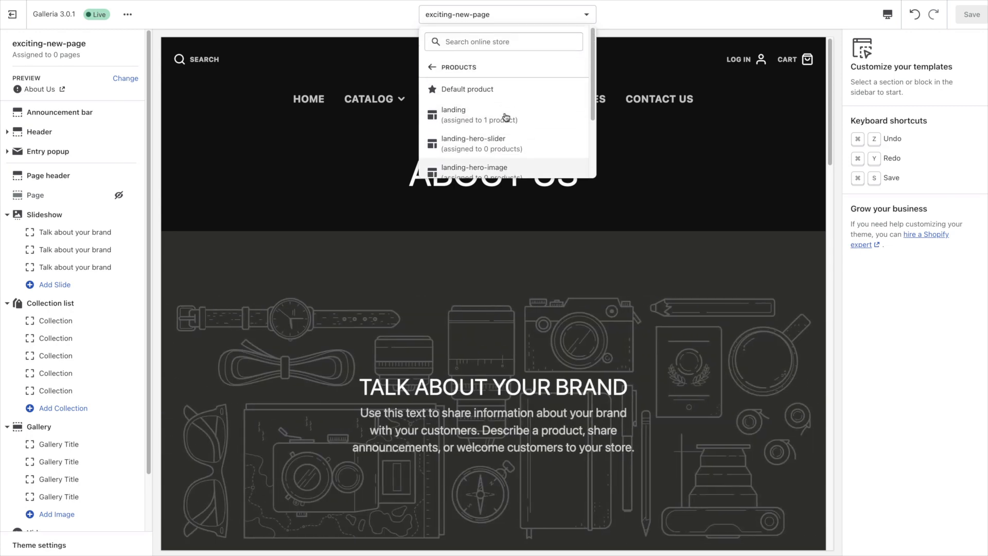
click(460, 90)
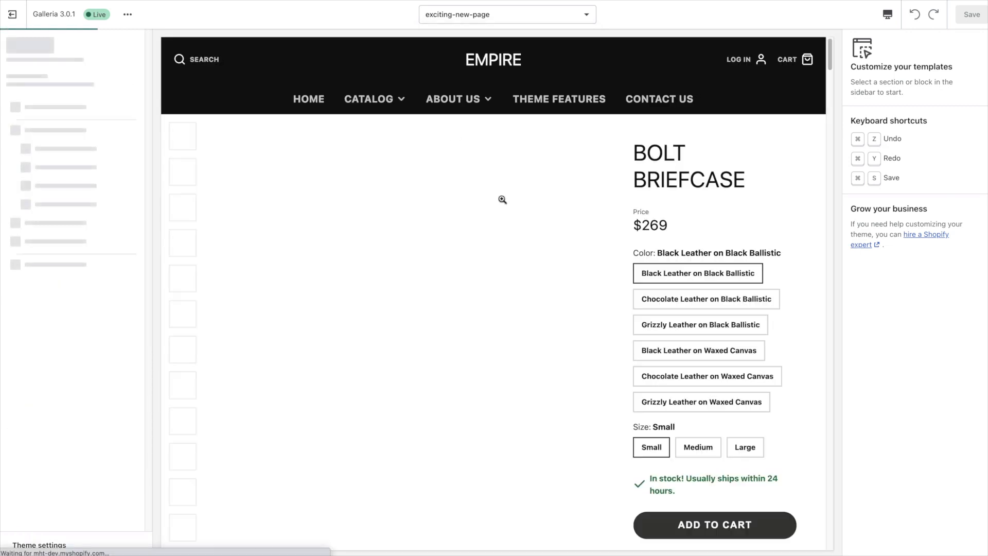
scroll(638, 219, down, 15)
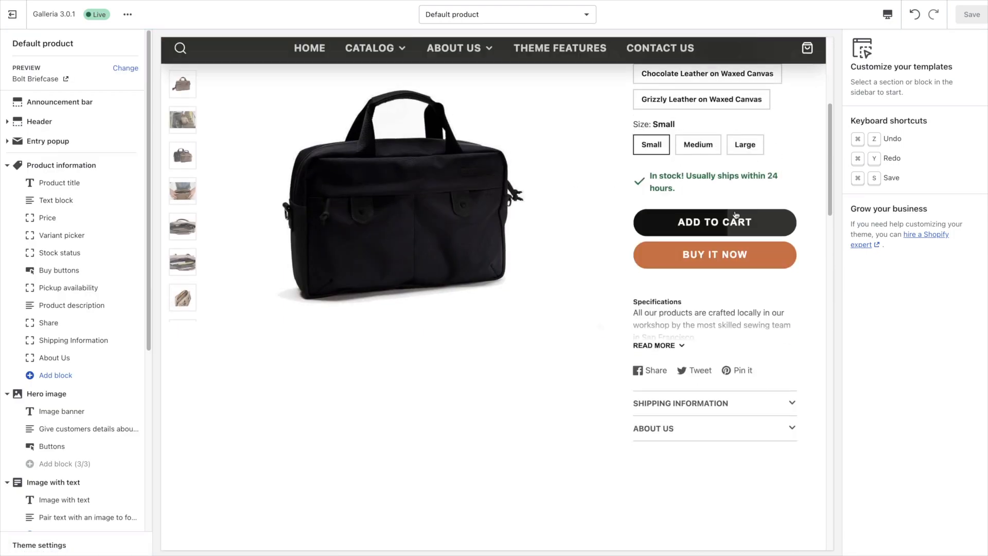
scroll(638, 247, down, 5)
scroll(638, 247, up, 15)
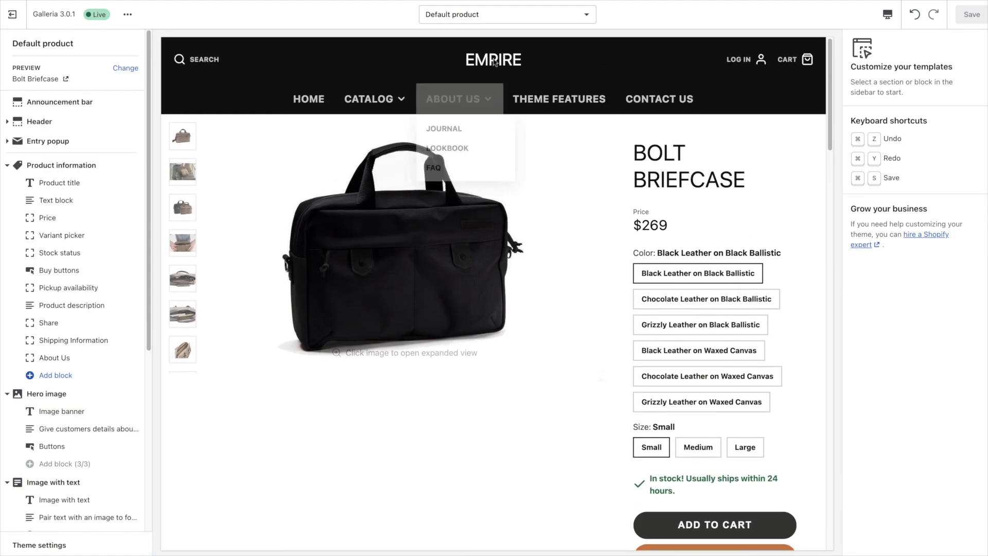
Create a product template named "Testing Metafields" based on Default product.
click(510, 16)
scroll(503, 87, down, 4)
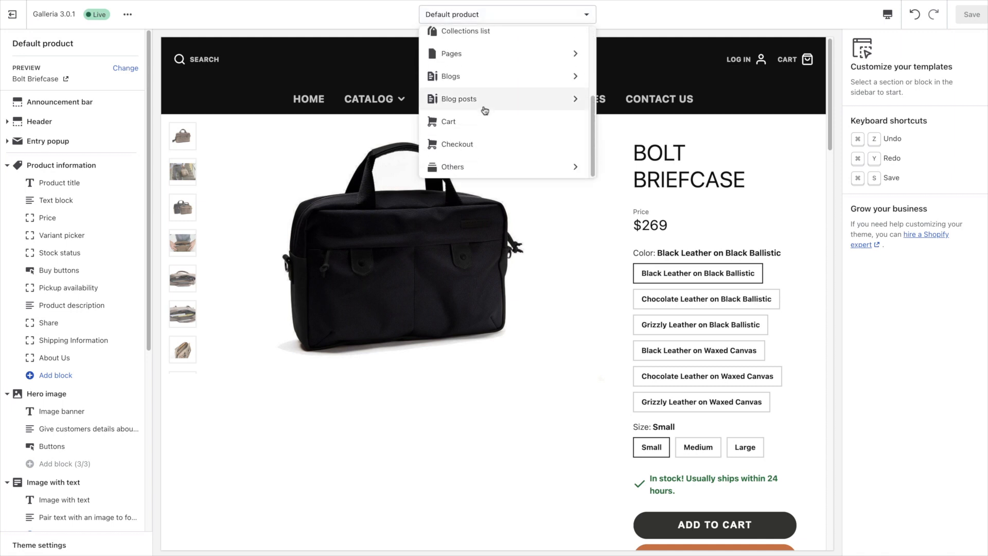
scroll(484, 103, up, 4)
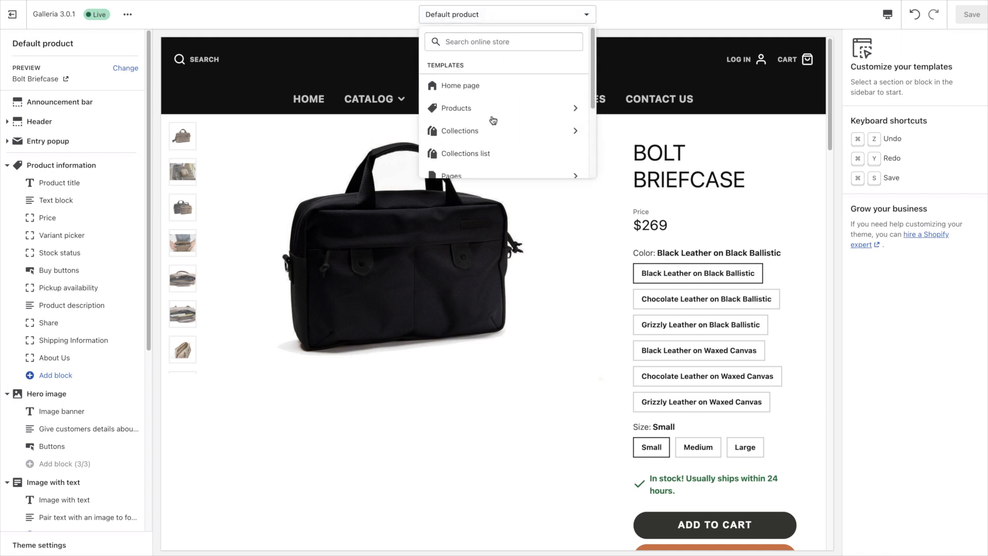
click(458, 105)
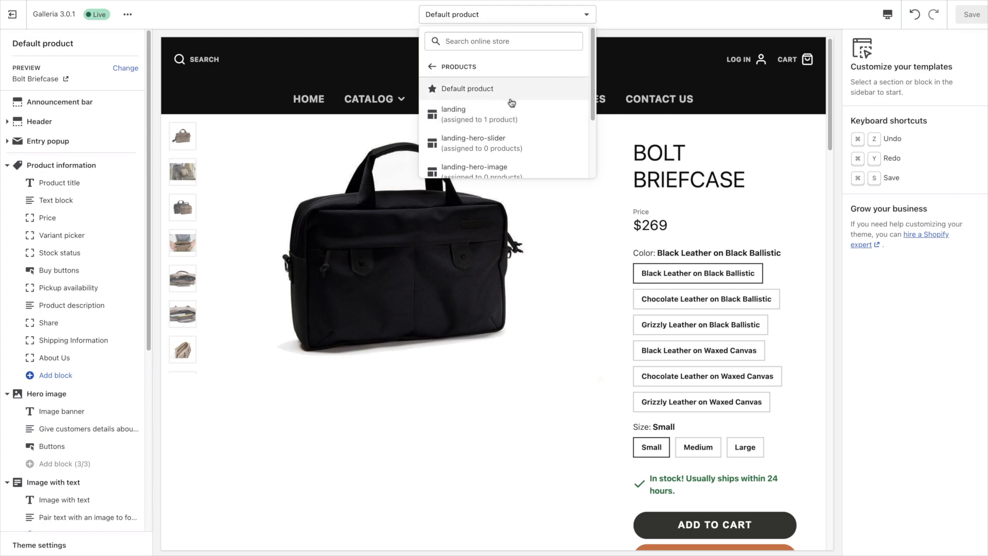
scroll(474, 98, down, 3)
click(467, 166)
click(403, 273)
text(Testing Metafields)
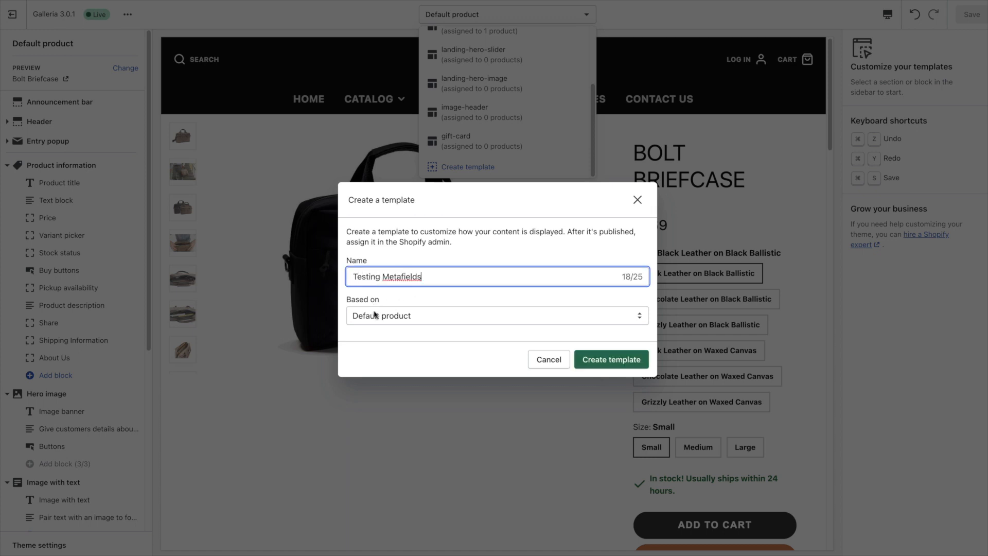
click(610, 367)
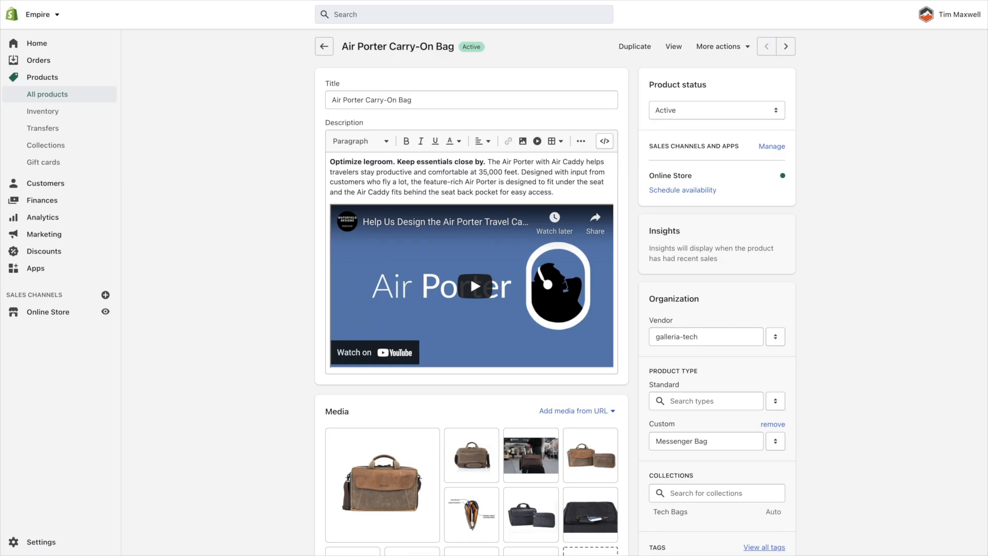
Assign the testing-metafields theme template to the Bolt Briefcase product in the store admin and save the product.
click(41, 79)
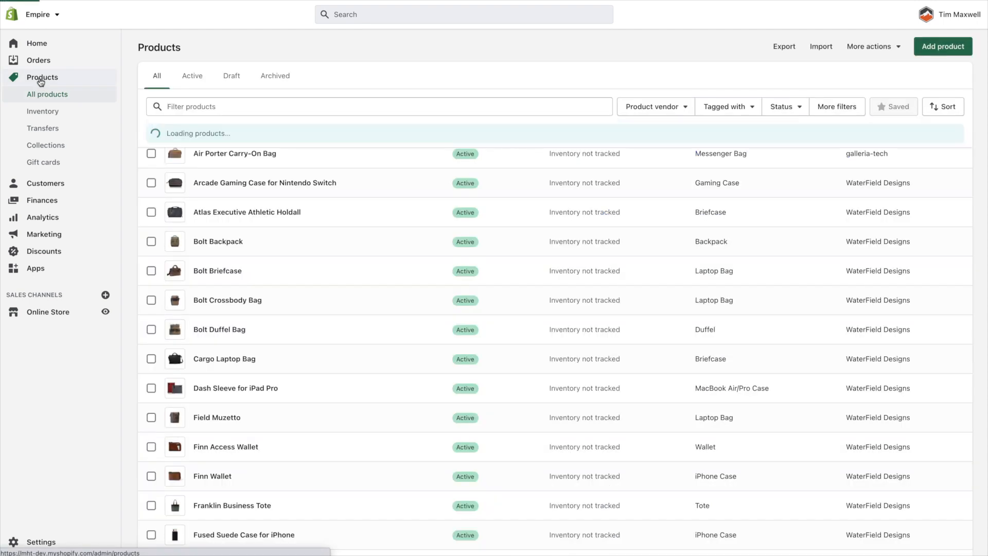
click(211, 271)
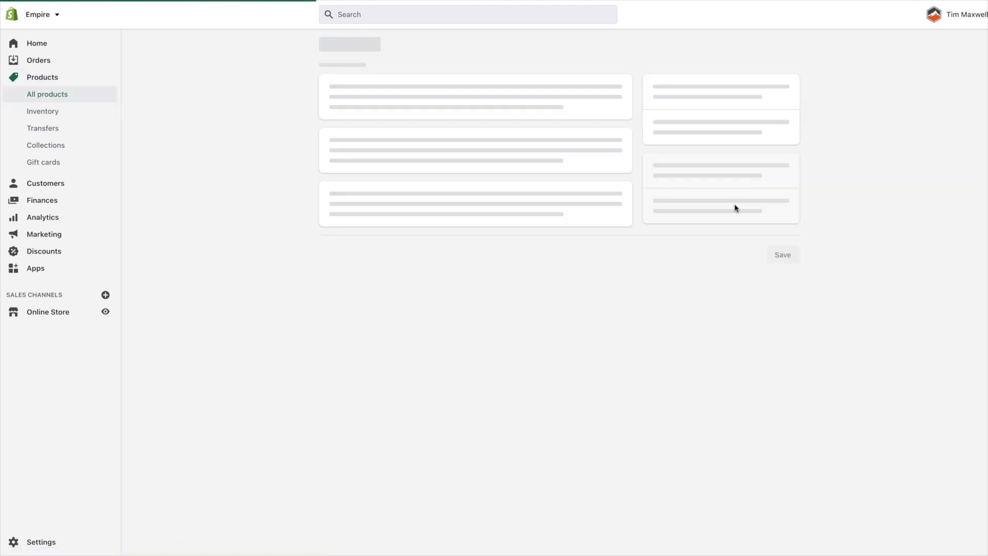
scroll(824, 227, down, 5)
scroll(819, 224, down, 10)
scroll(820, 224, up, 9)
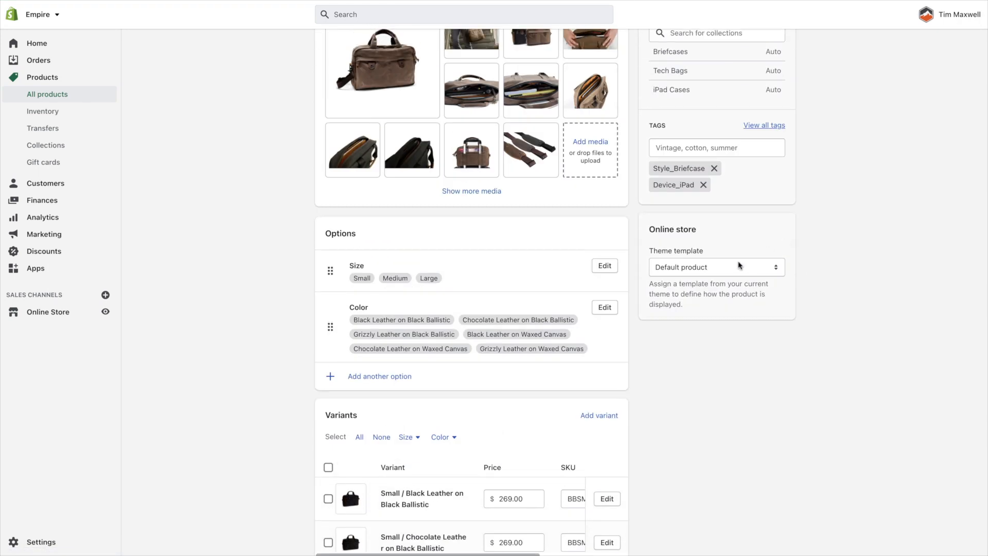
click(692, 271)
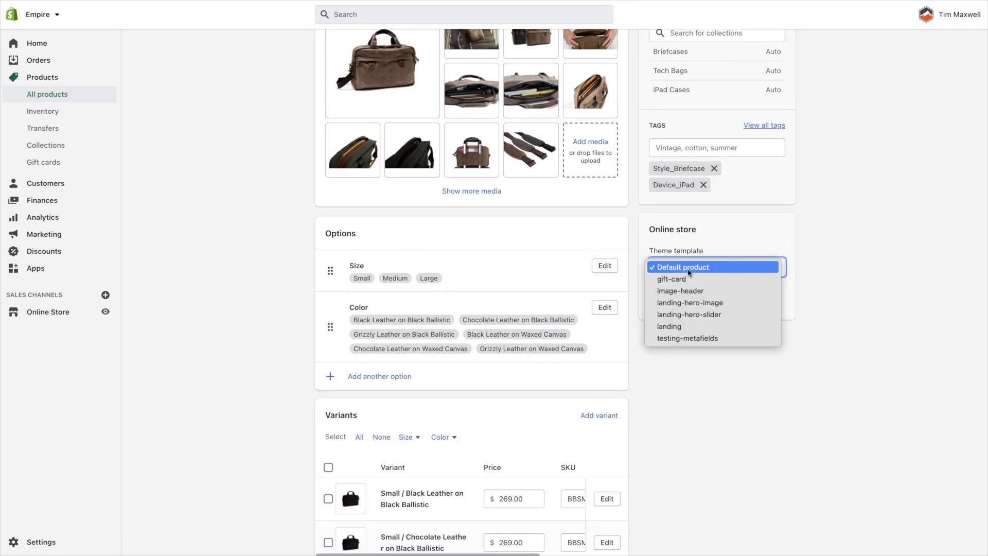
click(689, 339)
click(779, 14)
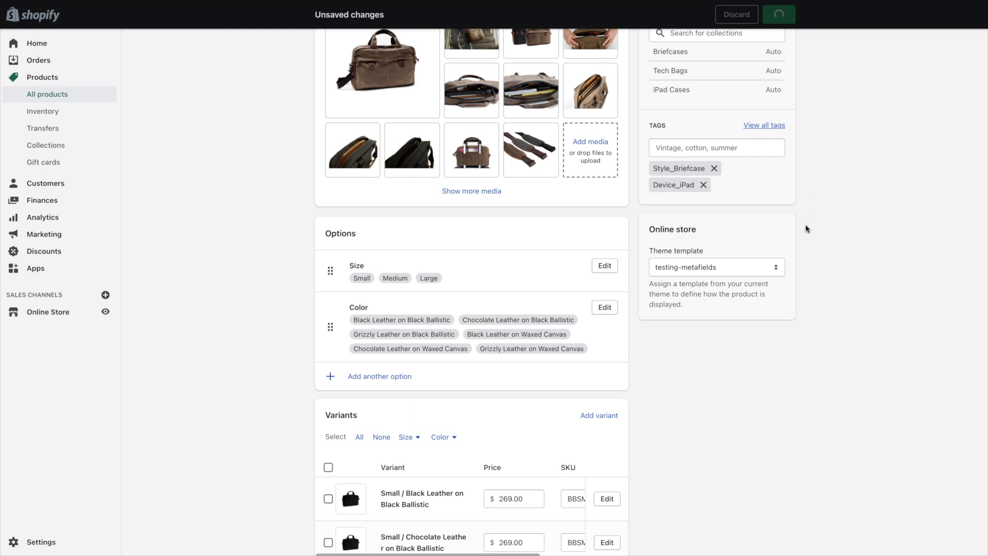
scroll(813, 284, up, 8)
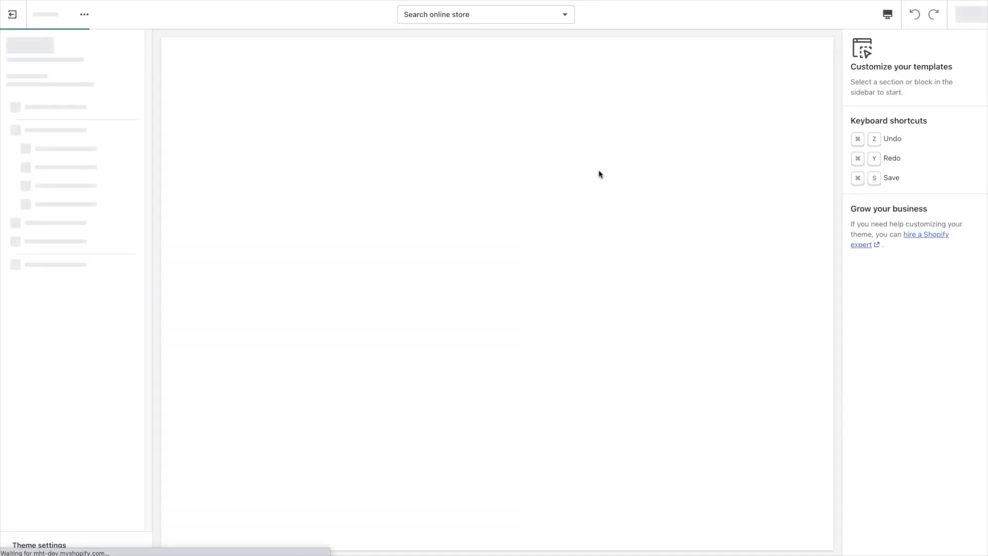
Review the testing-metafields template's Bolt Briefcase preview, from the product information through the image banner to the image-with-text section.
click(515, 21)
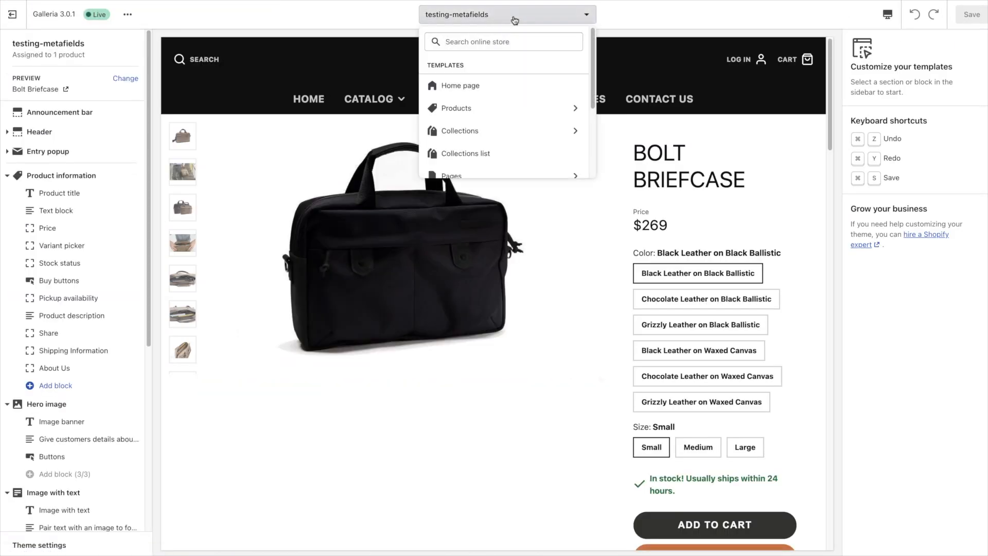
click(457, 19)
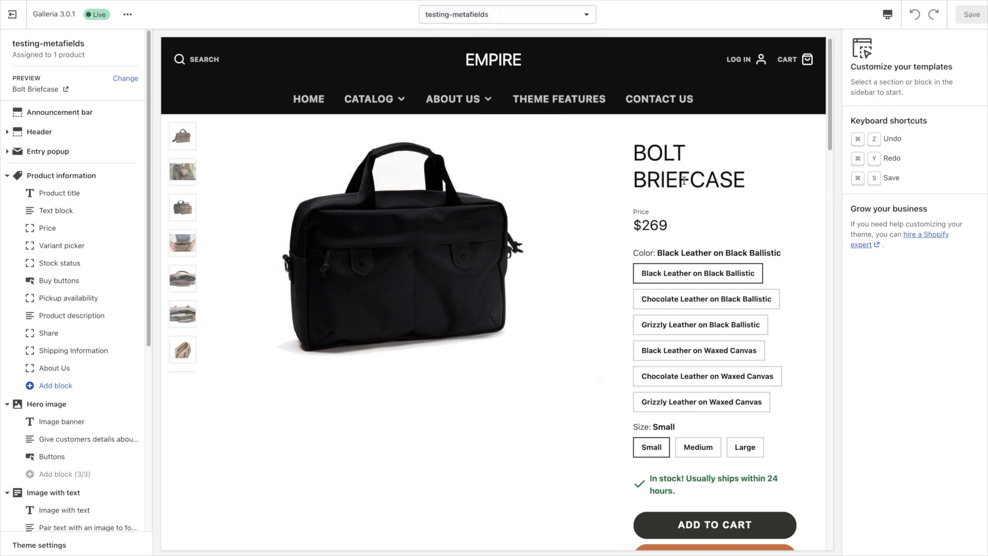
scroll(706, 215, down, 8)
scroll(614, 212, down, 5)
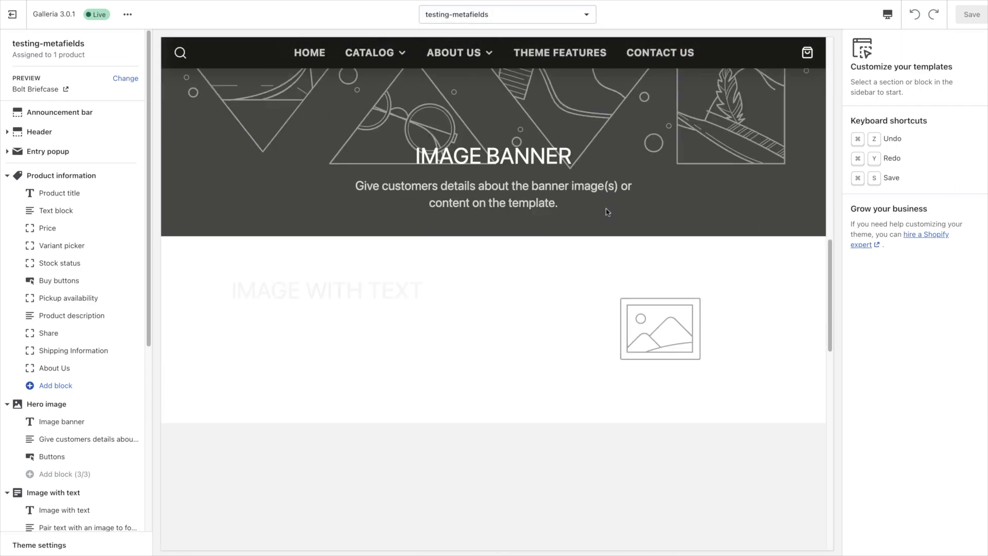
scroll(568, 236, up, 5)
scroll(484, 256, down, 1)
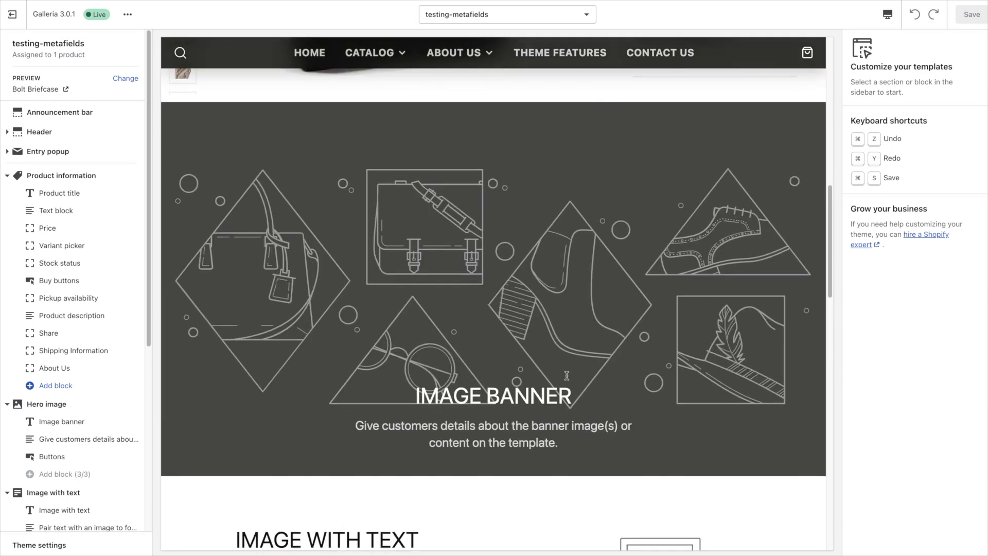
scroll(521, 265, down, 2)
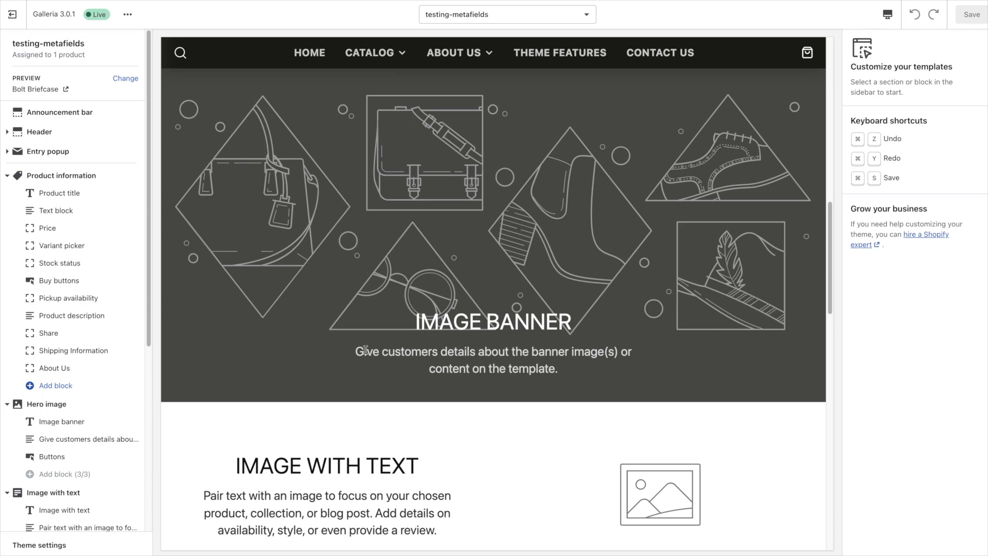
scroll(615, 286, up, 5)
scroll(613, 301, down, 9)
scroll(530, 287, up, 1)
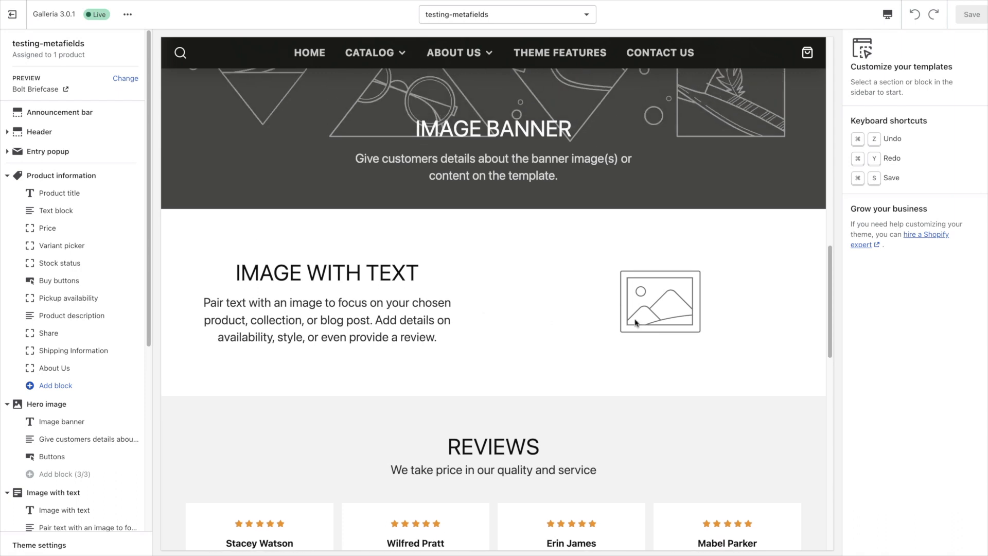
Highlight the image-with-text section's heading and paragraph and compare its placement with the product information above.
drag(238, 273, 453, 345)
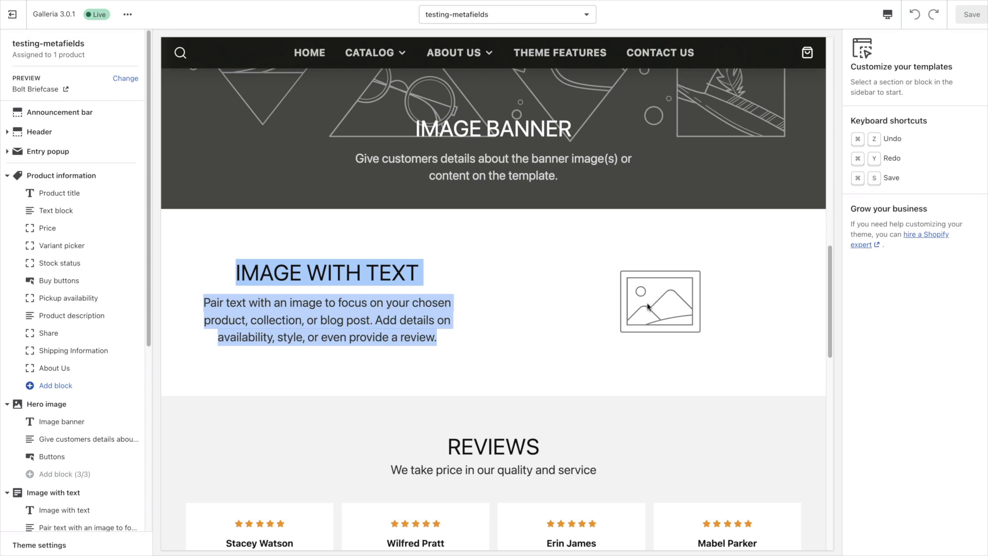
scroll(648, 308, up, 15)
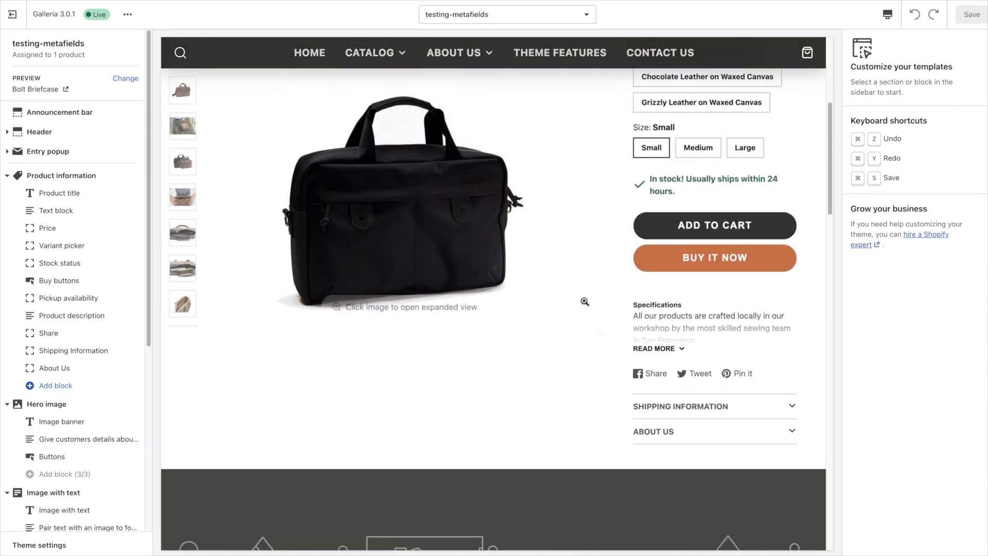
scroll(585, 301, down, 15)
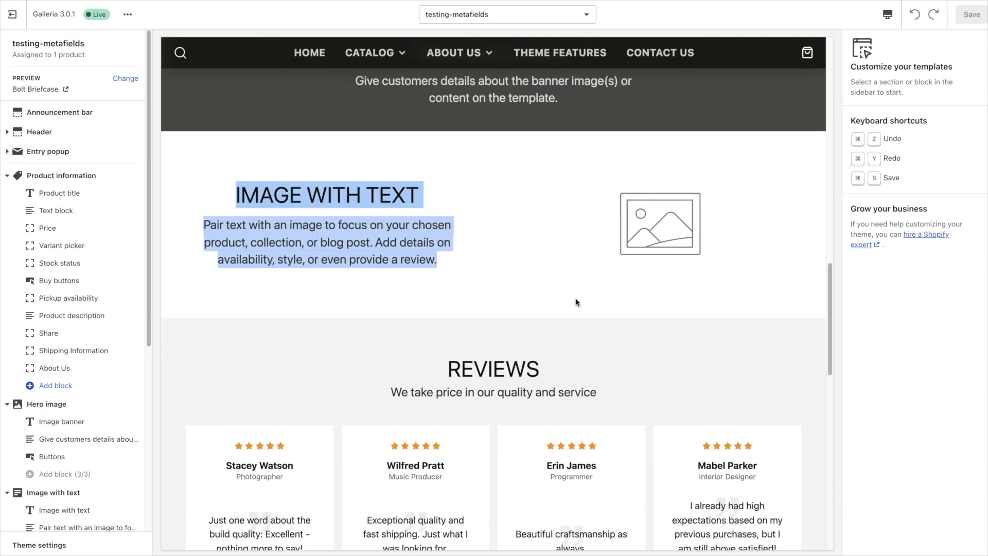
Leave the theme editor and start a new product metafield definition in the store's metafield settings.
click(14, 21)
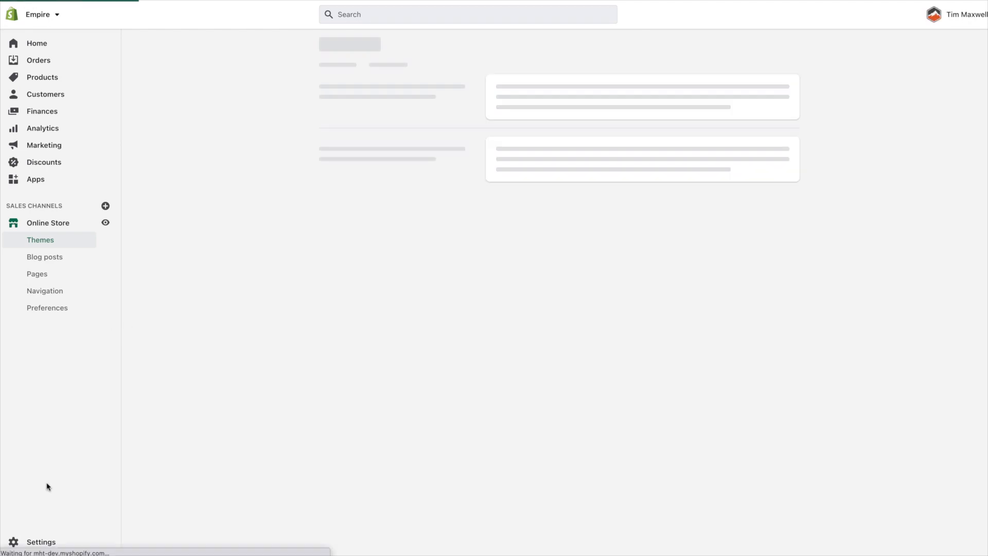
click(44, 543)
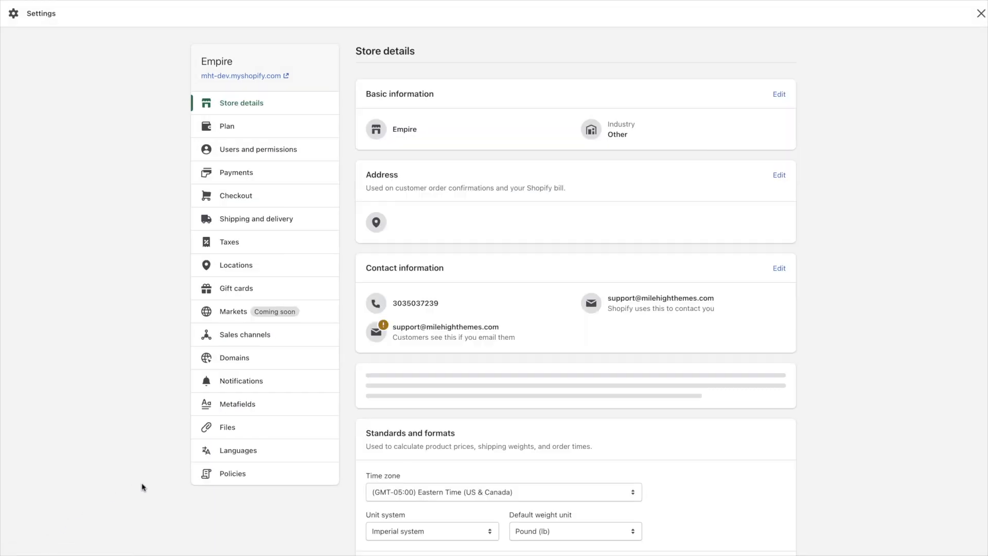
click(242, 407)
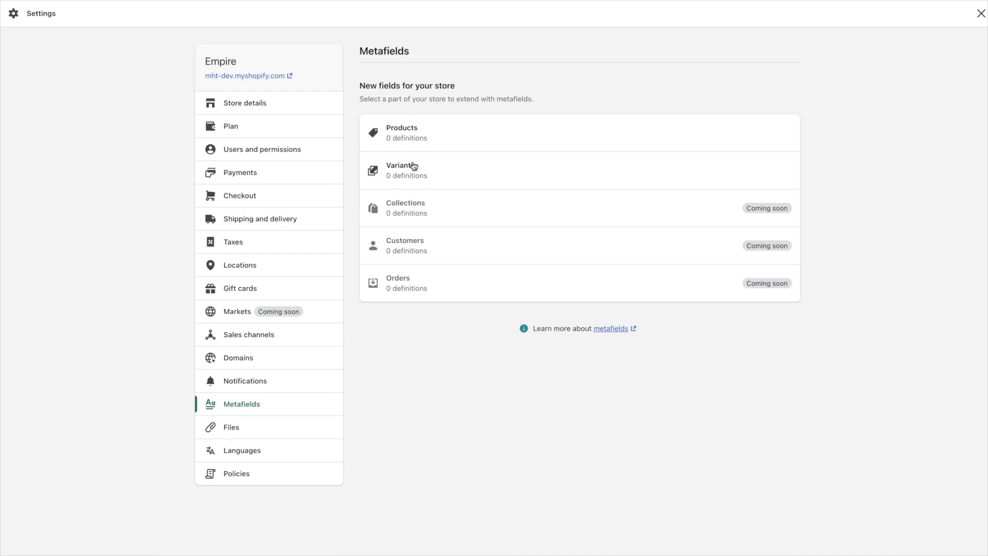
click(409, 137)
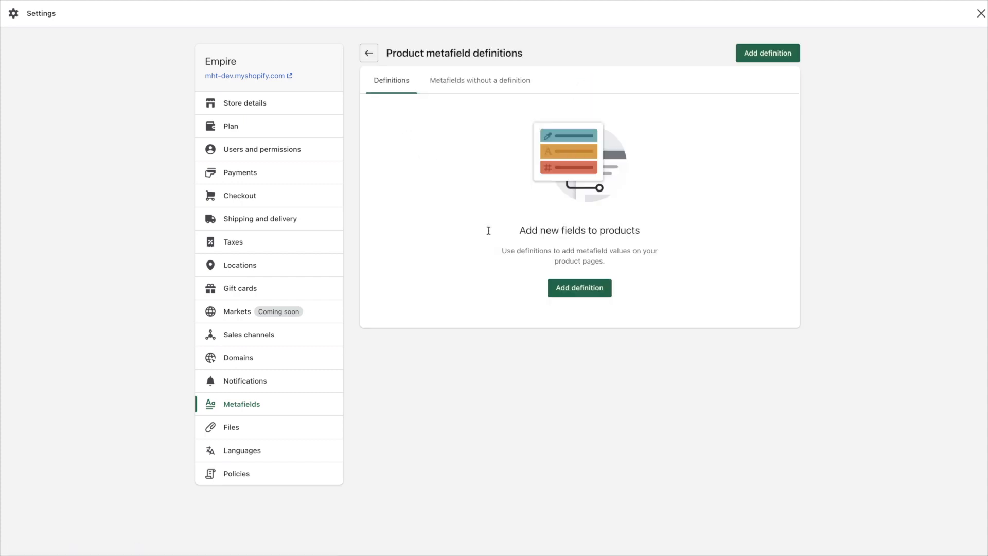
click(575, 290)
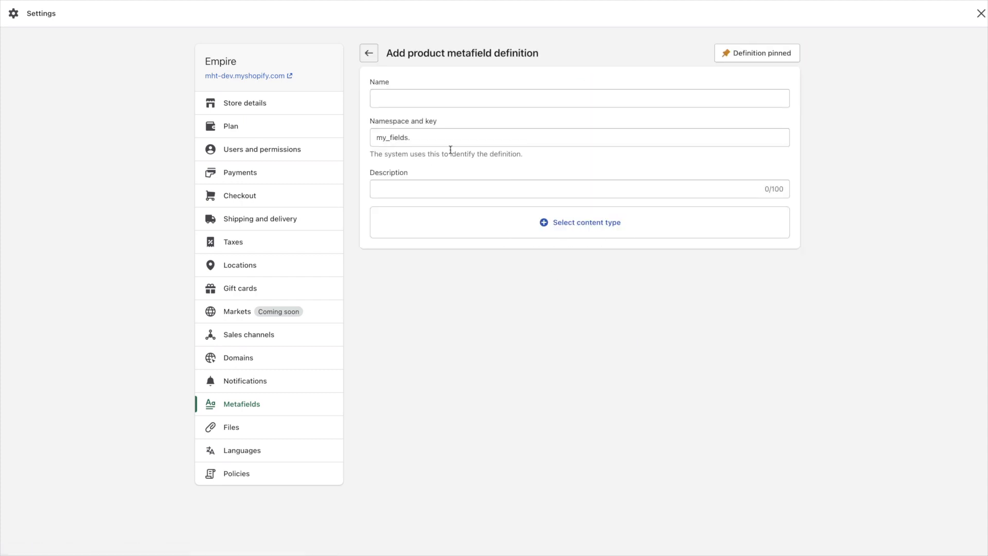
click(412, 99)
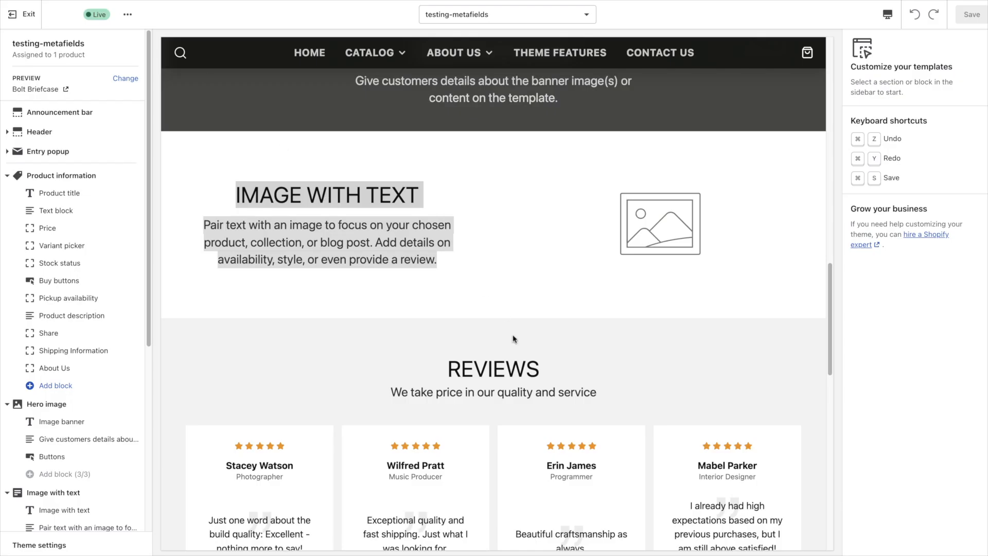
Return to the theme preview, highlight the Image with text heading and its paragraph in turn, and clear the highlight.
drag(232, 196, 423, 193)
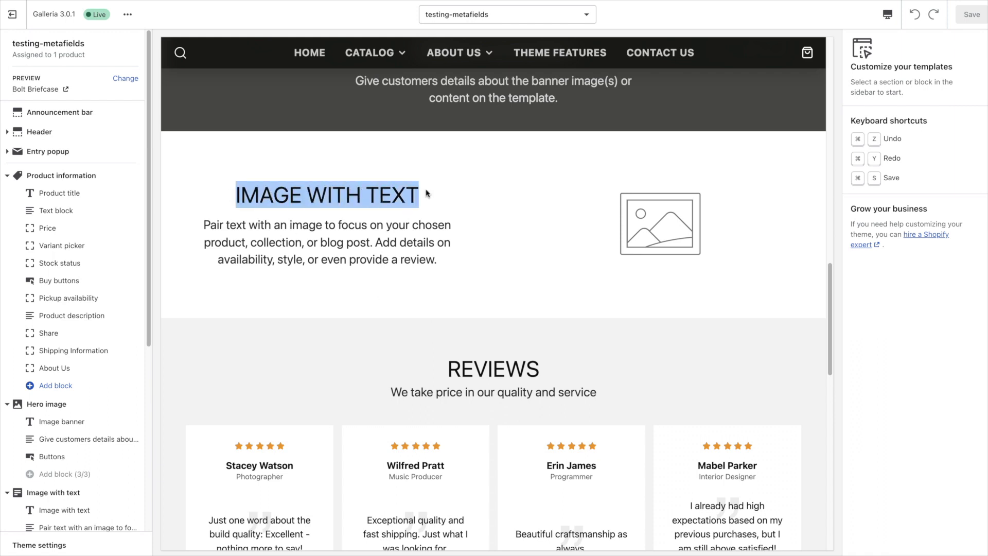
drag(207, 230, 472, 264)
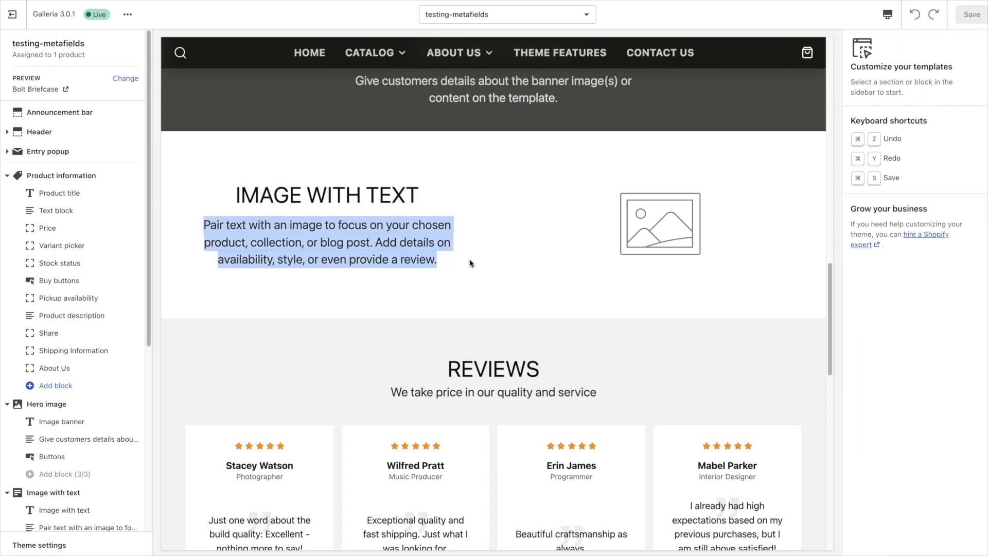
click(563, 257)
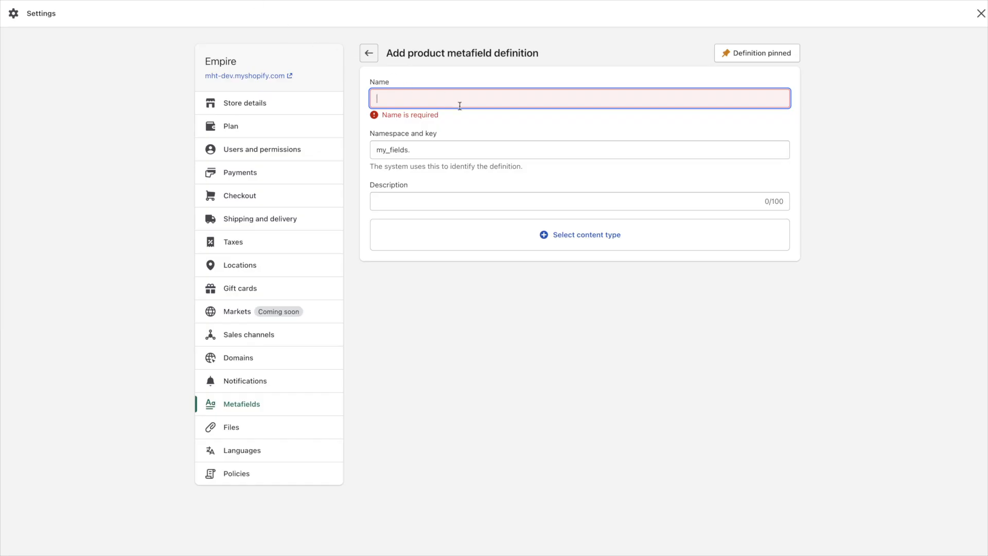
Name the product metafield definition "Heading" and describe it as "Heading on image with text section".
text(Heading)
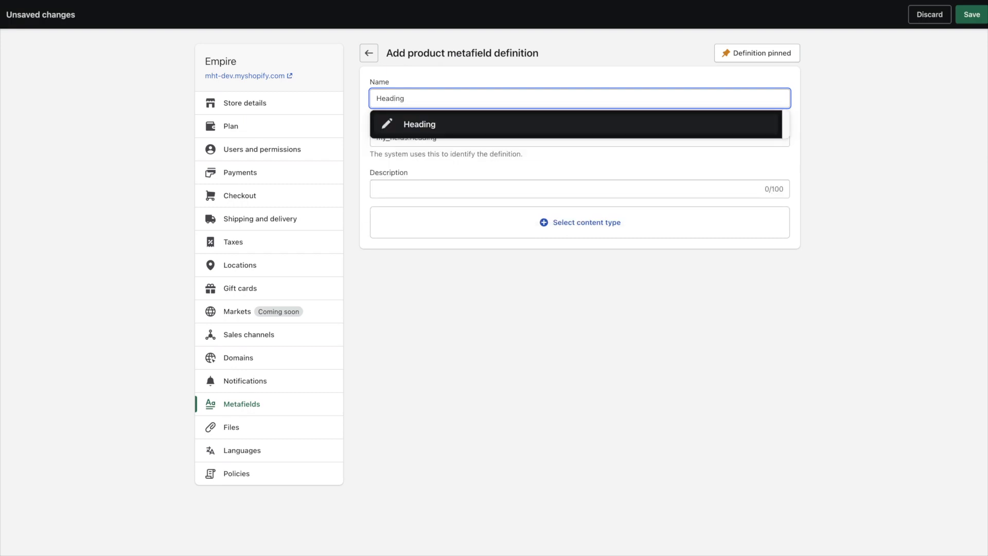
click(425, 132)
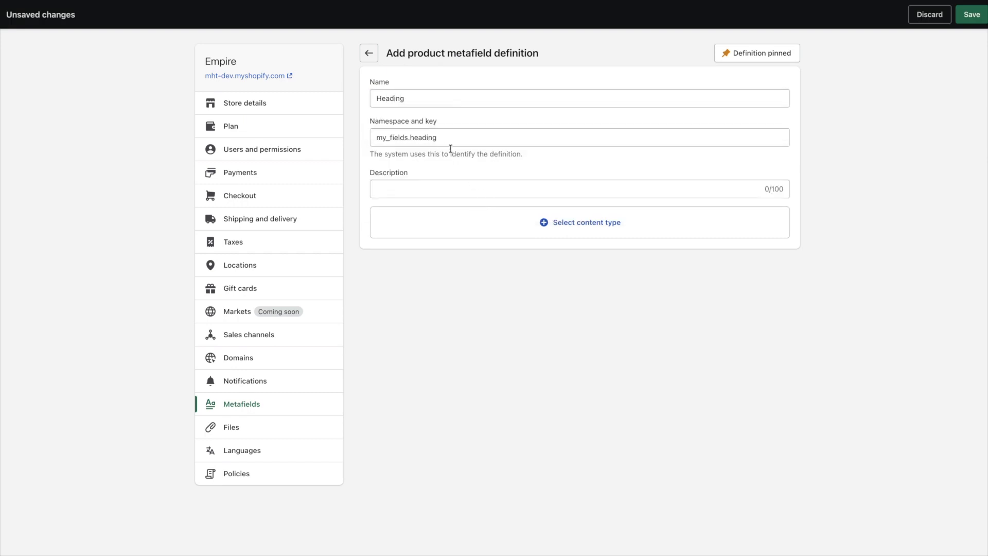
click(410, 187)
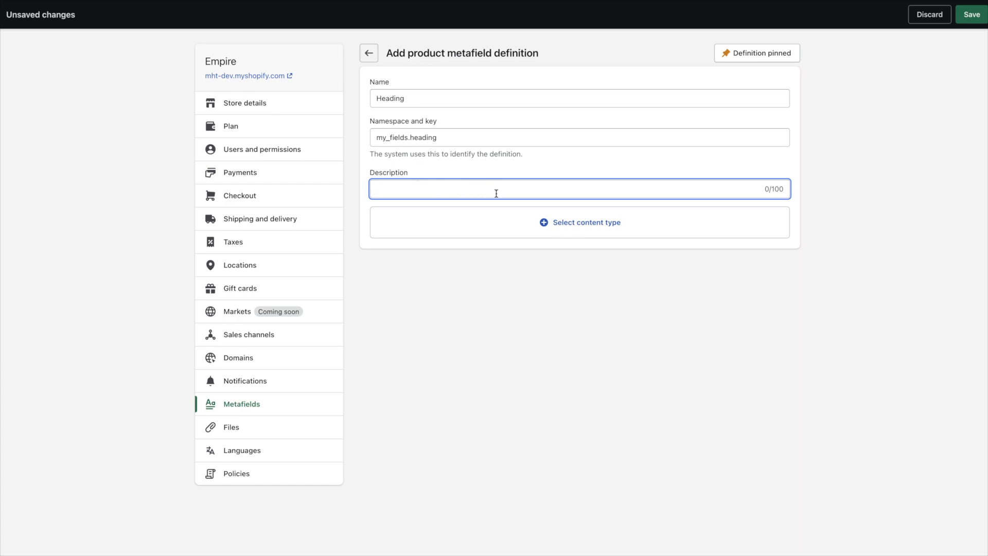
text(Heading on image with text section)
Set the Heading metafield's content type to Text, keep it as single line text, and check the validation rules.
click(589, 224)
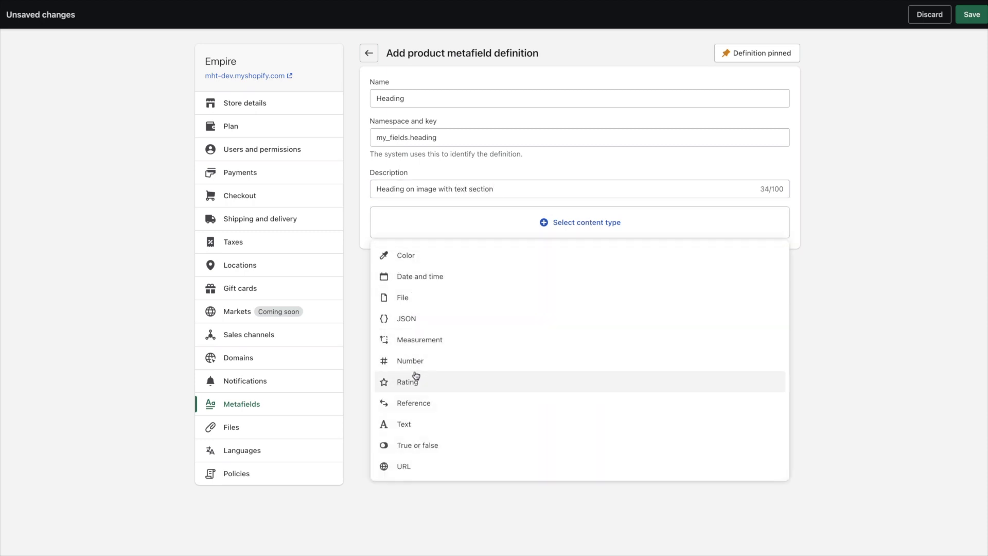
click(407, 429)
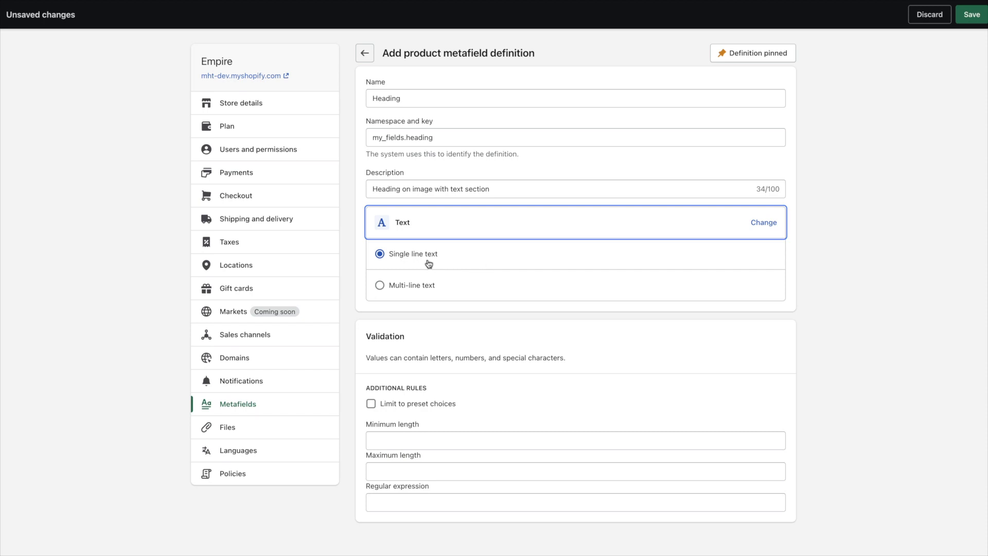
scroll(502, 260, down, 1)
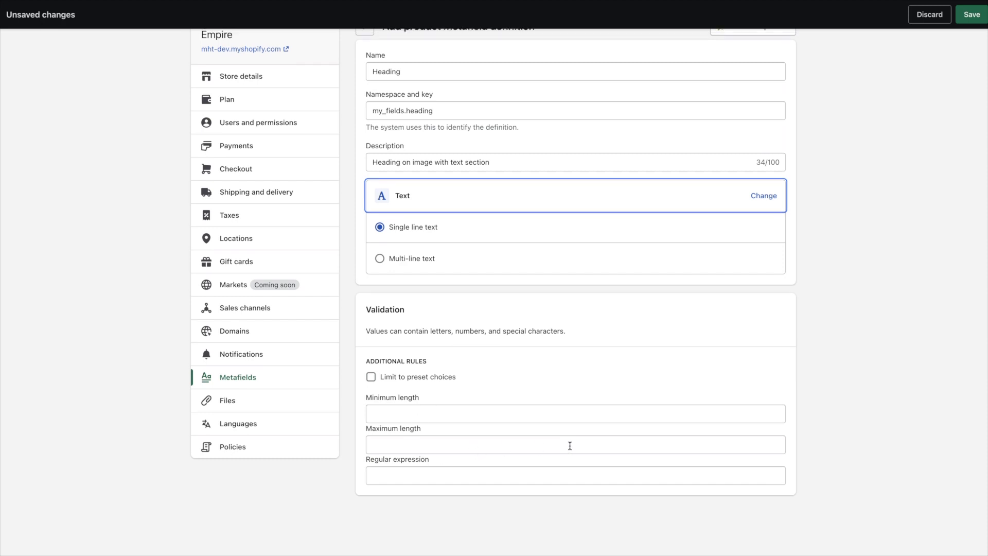
Save the Heading metafield definition and start another product metafield definition.
scroll(569, 446, up, 1)
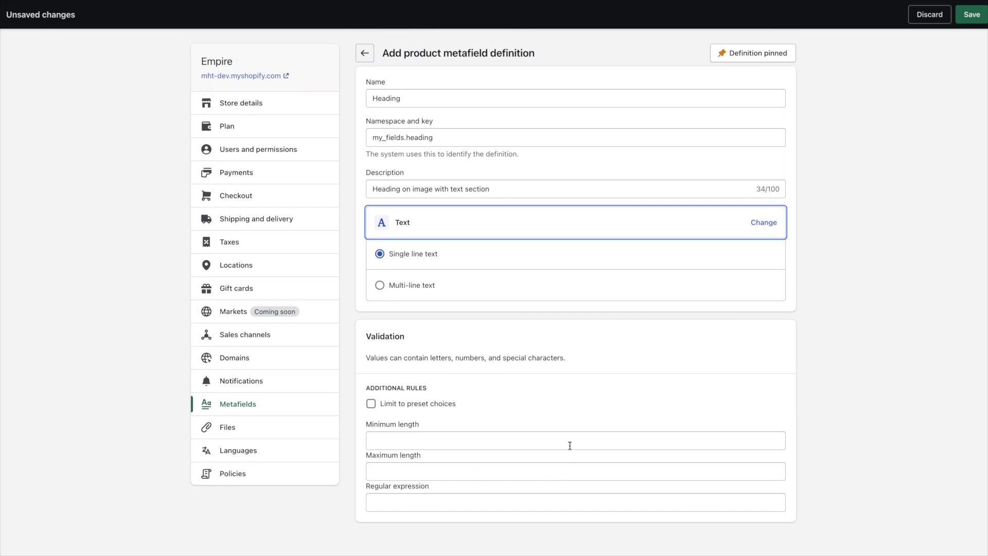
click(972, 20)
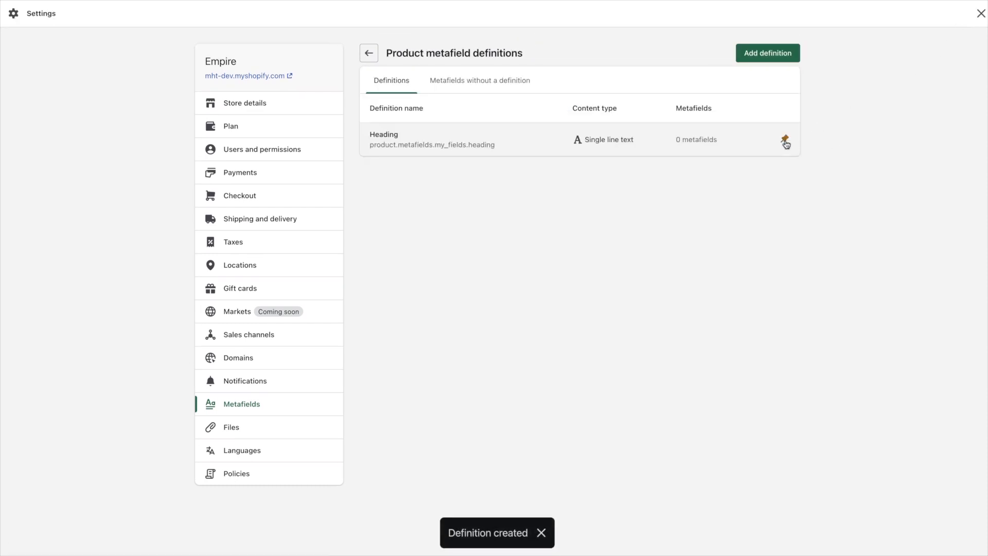
click(759, 57)
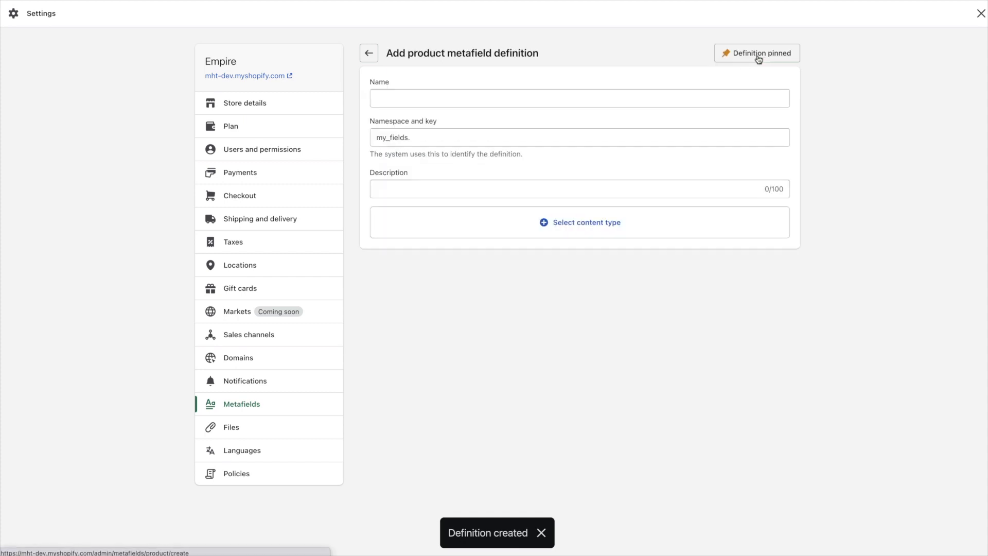
Name the new metafield definition "Description text" and describe it as "The description text in the image with text section".
click(429, 99)
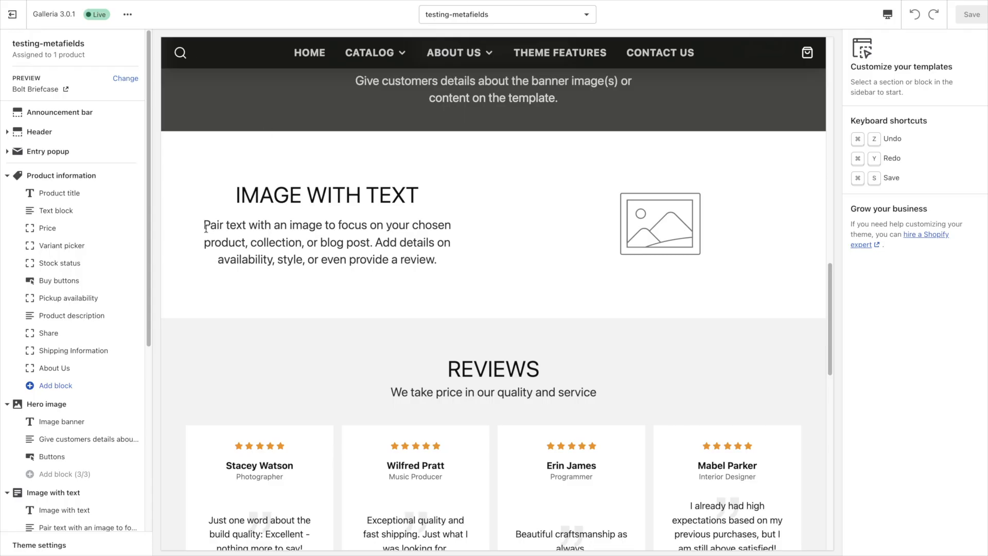
drag(436, 262, 210, 222)
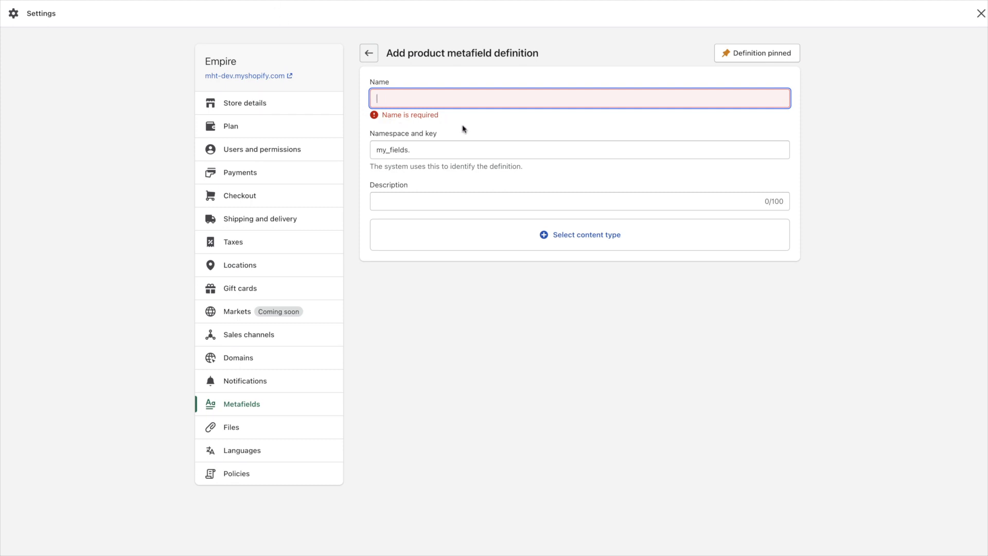
text(Description text)
click(461, 125)
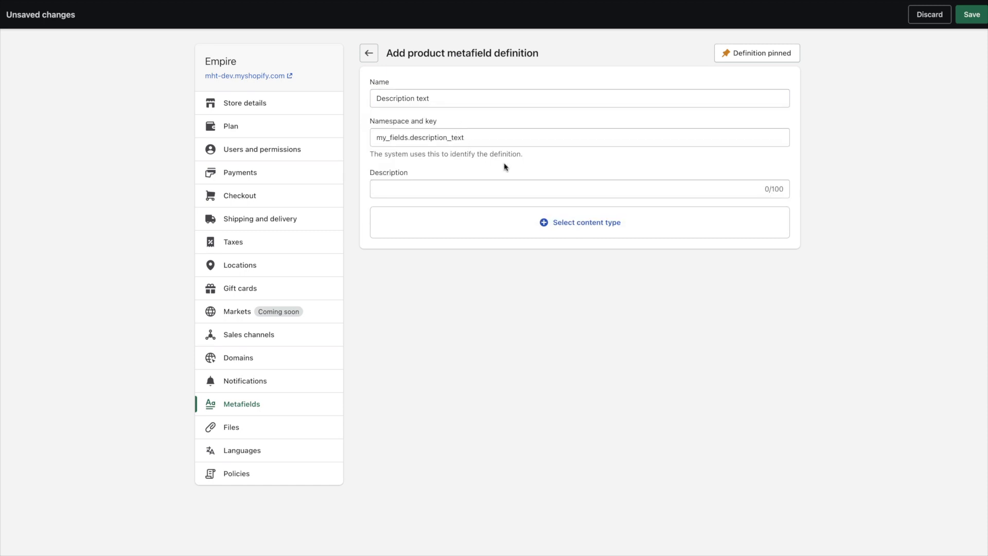
click(413, 189)
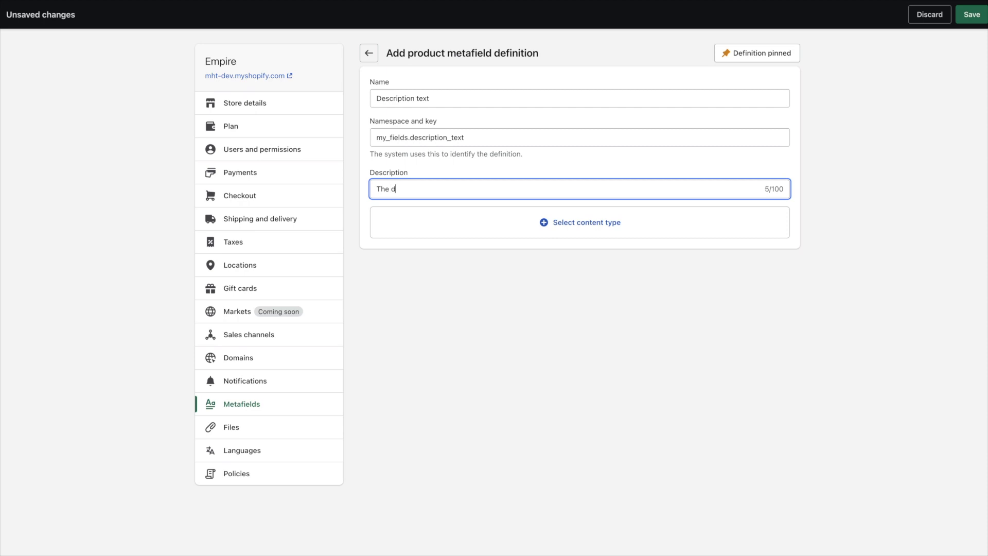
text(The description text in the image with text section)
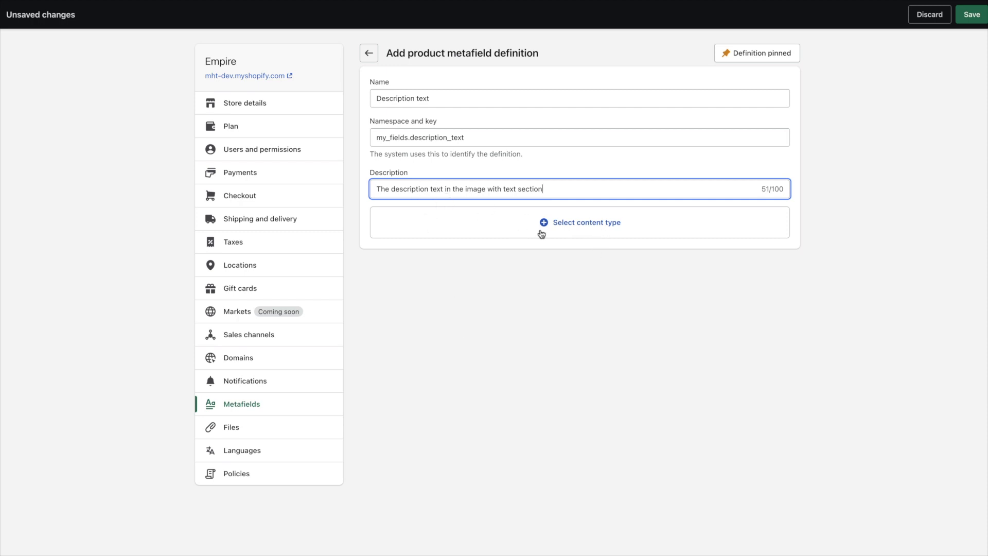
Set the Description text metafield's content type to multi-line text and save the definition.
click(574, 230)
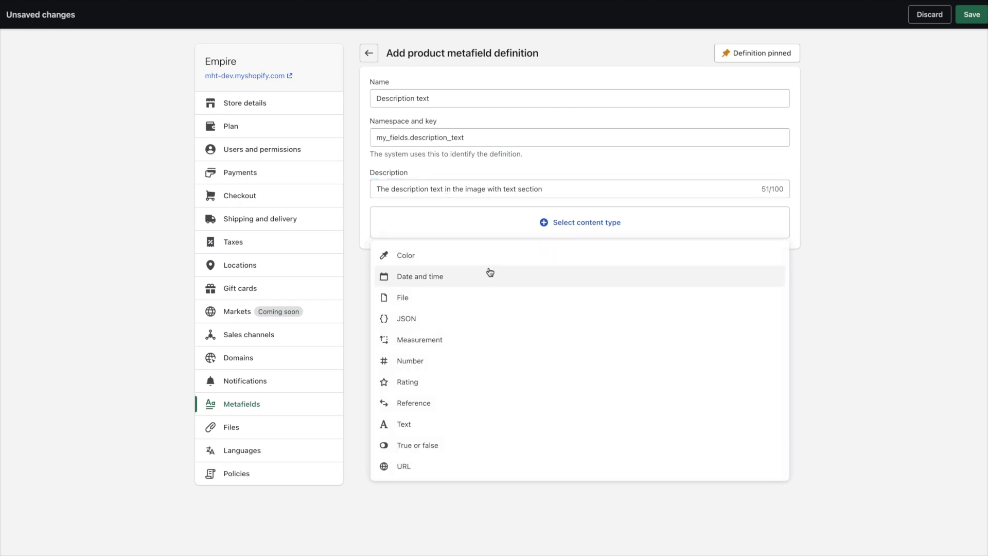
click(411, 425)
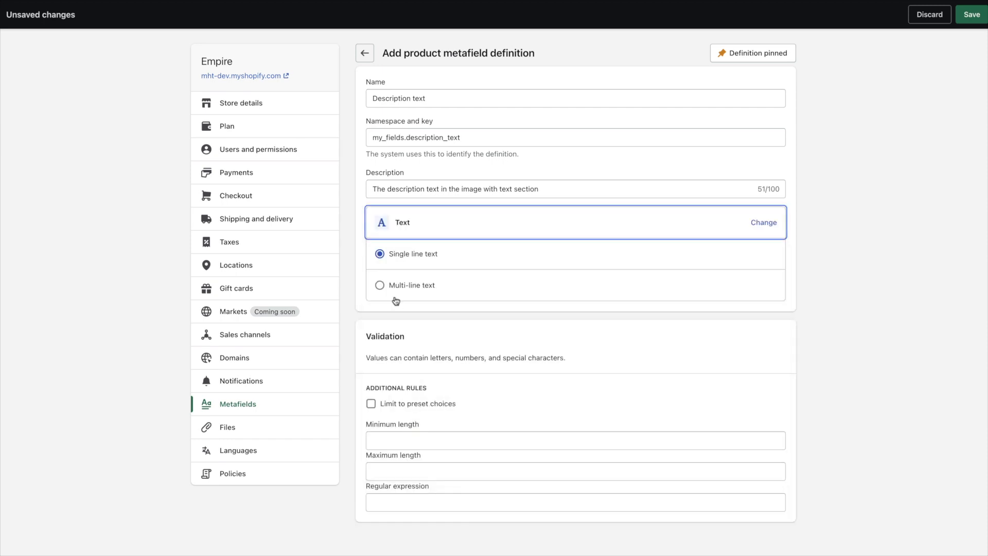
click(381, 288)
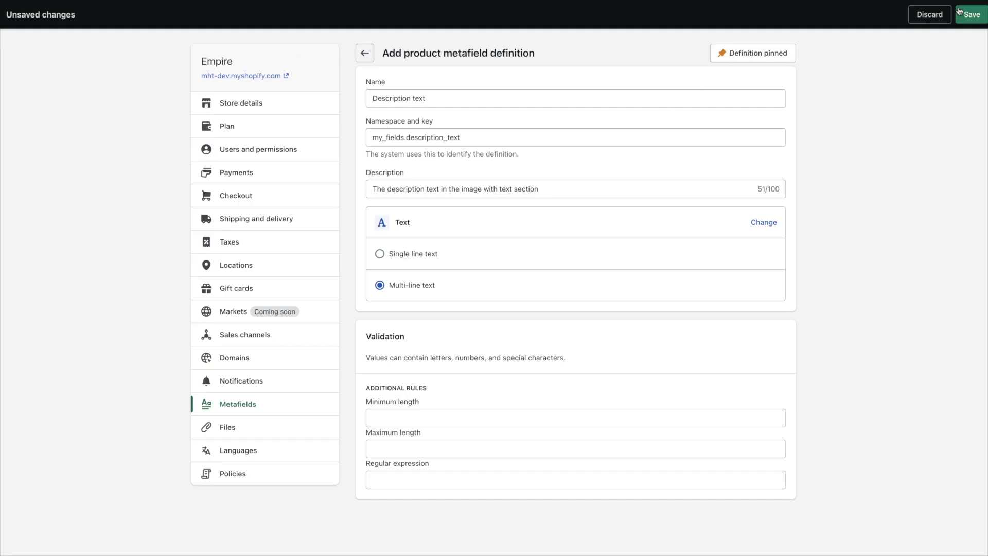
click(971, 16)
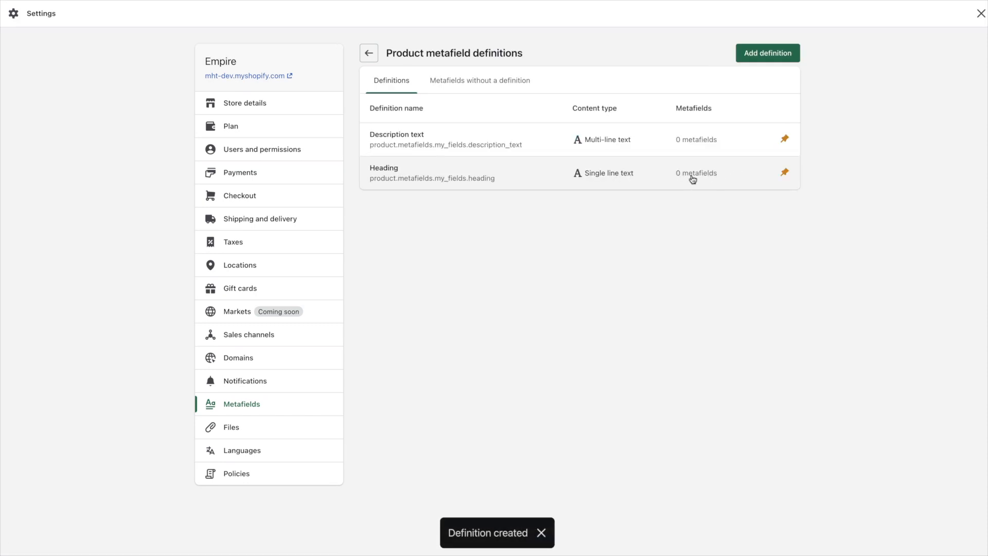
Start another product metafield definition named "Image" and describe it as "Image for Image with text section".
click(787, 55)
click(407, 98)
text(Image)
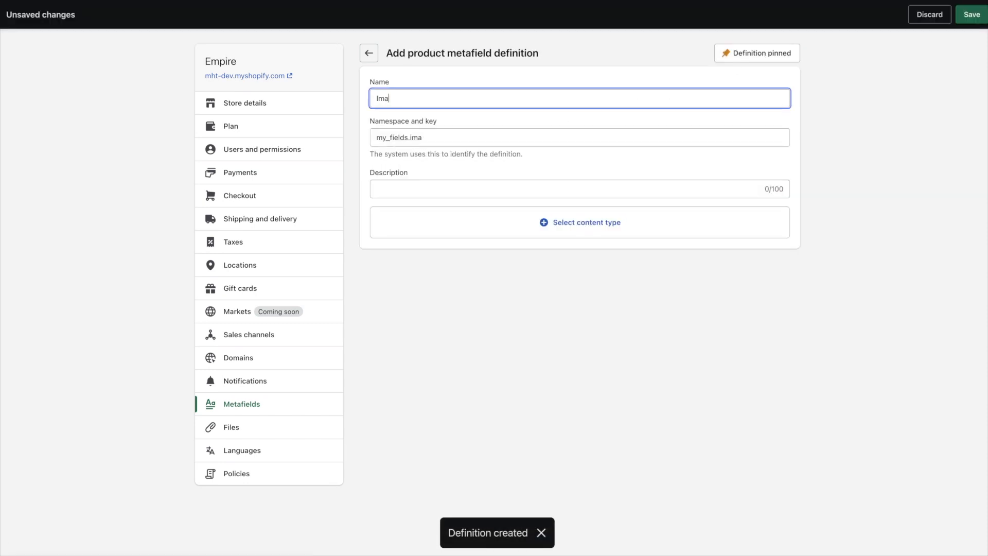
click(414, 127)
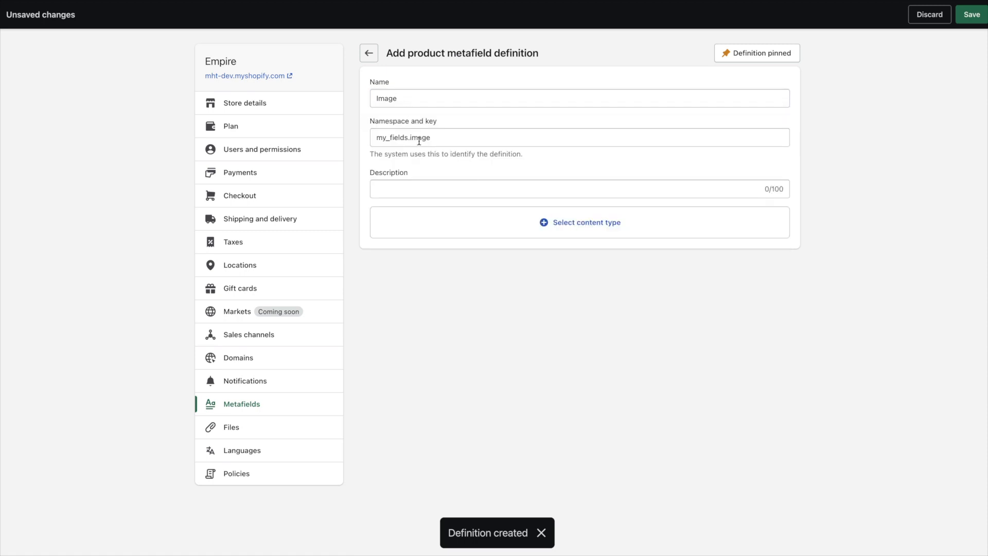
click(407, 192)
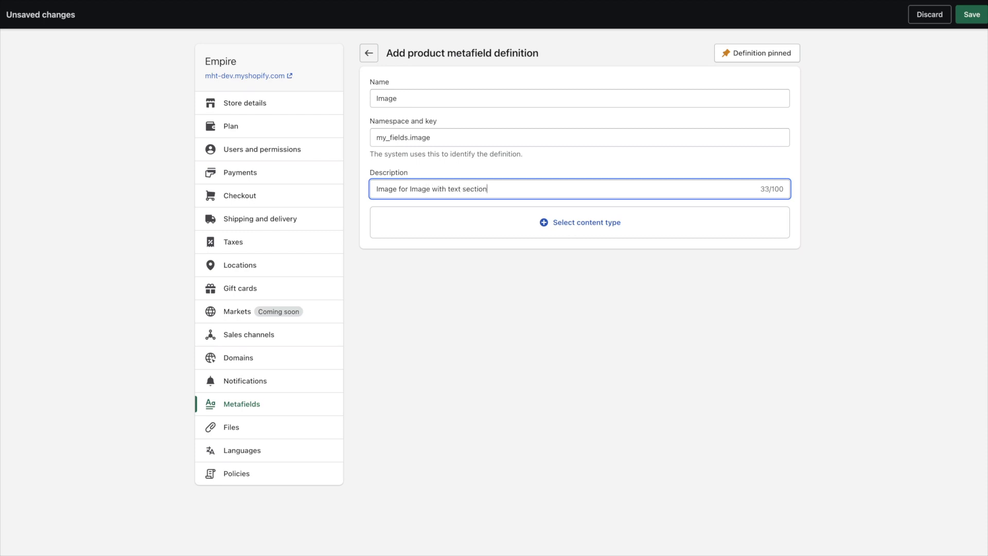
Set the Image metafield's content type to File, keep it accepting only images, and save the definition.
click(581, 223)
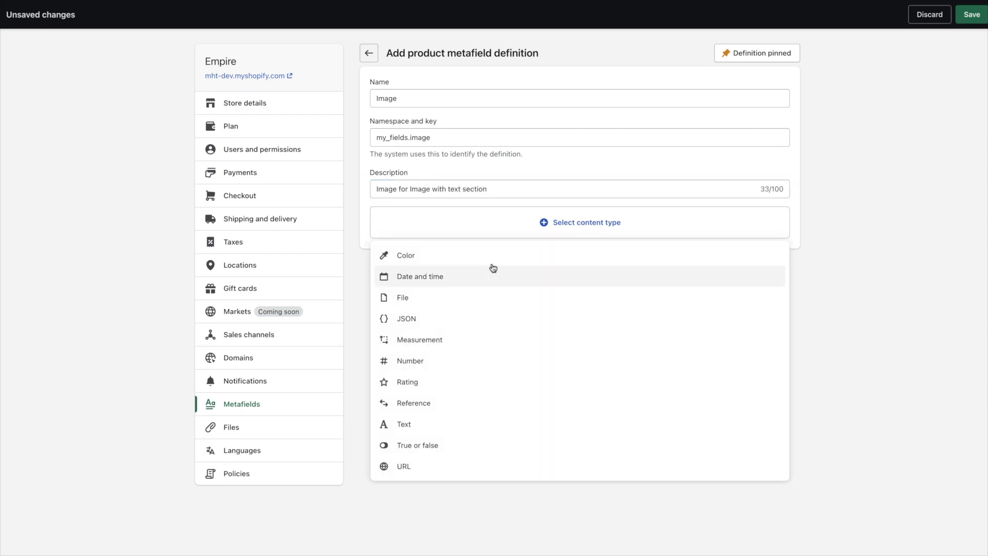
click(405, 297)
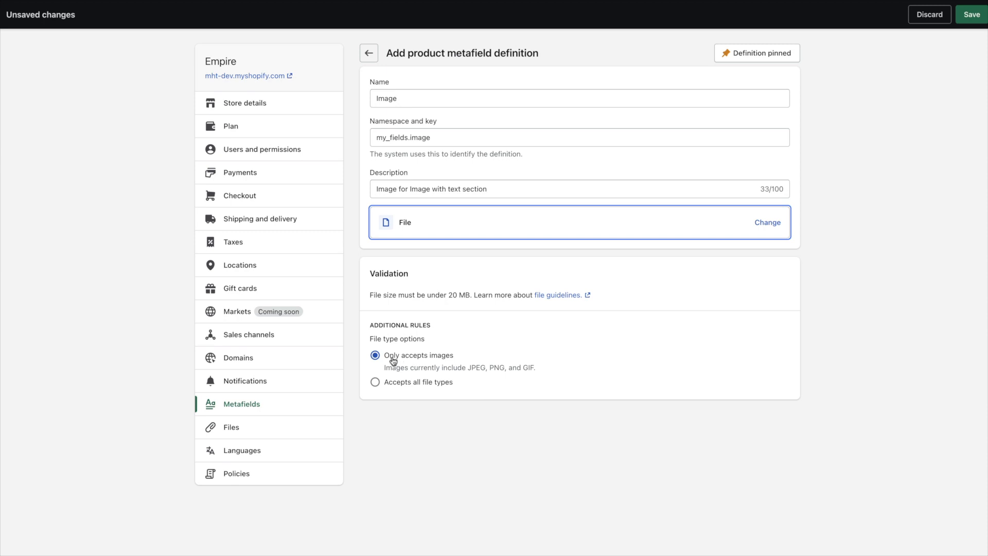
click(960, 18)
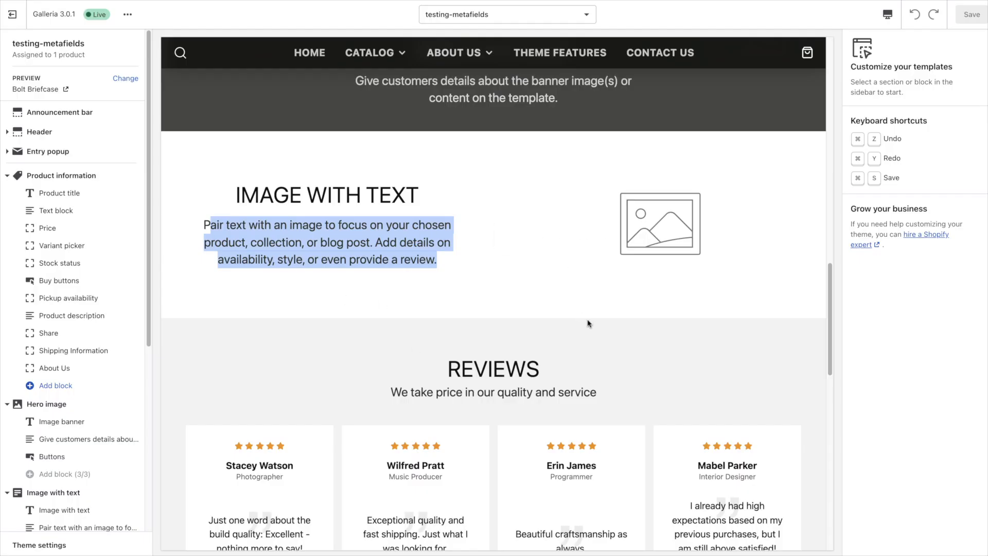
In the testing-metafields template, connect the Image with text section's main image to the Image metafield as its dynamic source.
click(505, 308)
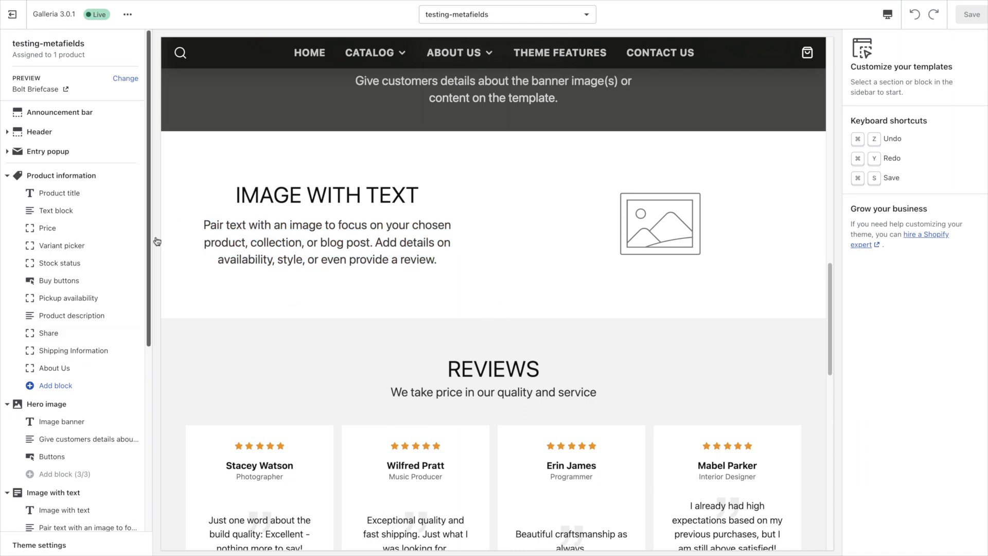
scroll(77, 227, down, 3)
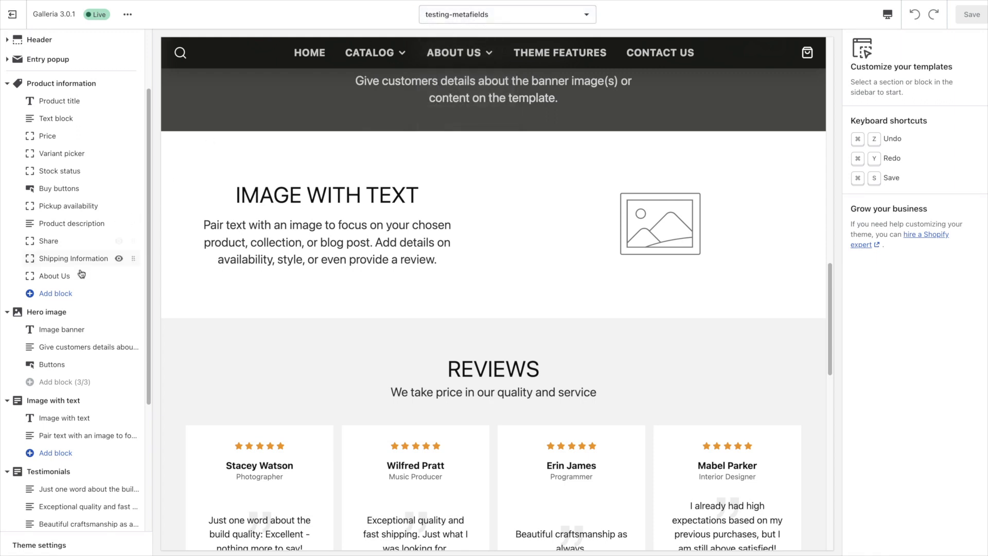
scroll(61, 276, down, 1)
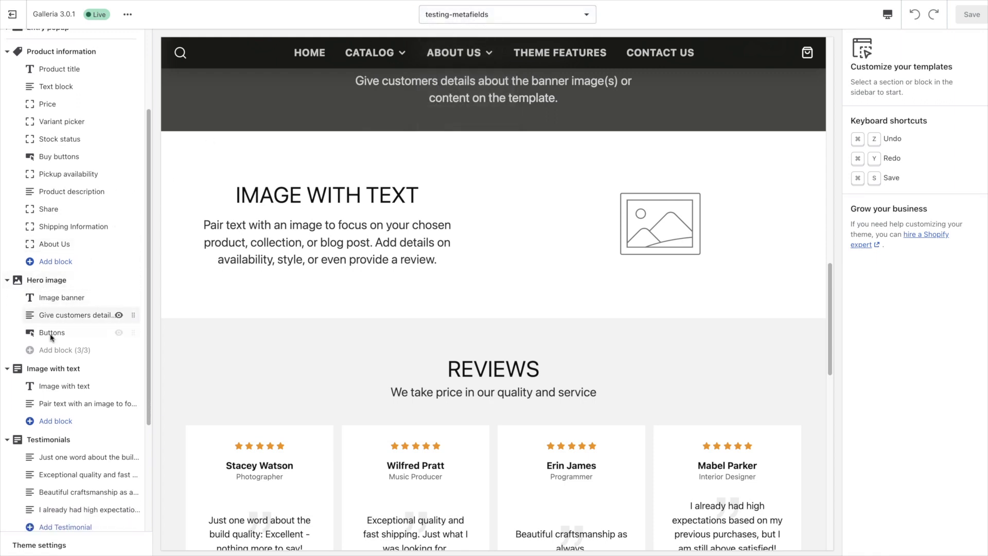
click(55, 370)
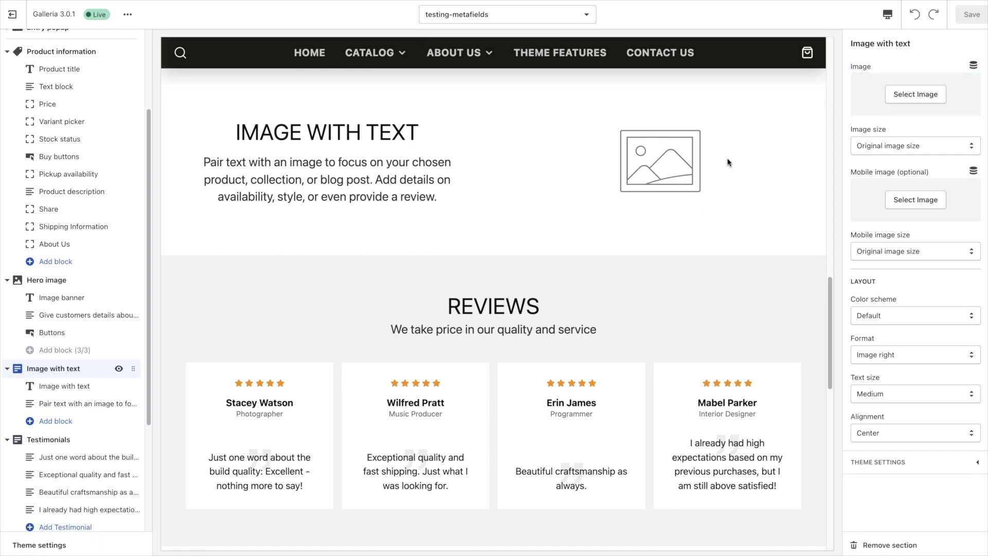
click(974, 66)
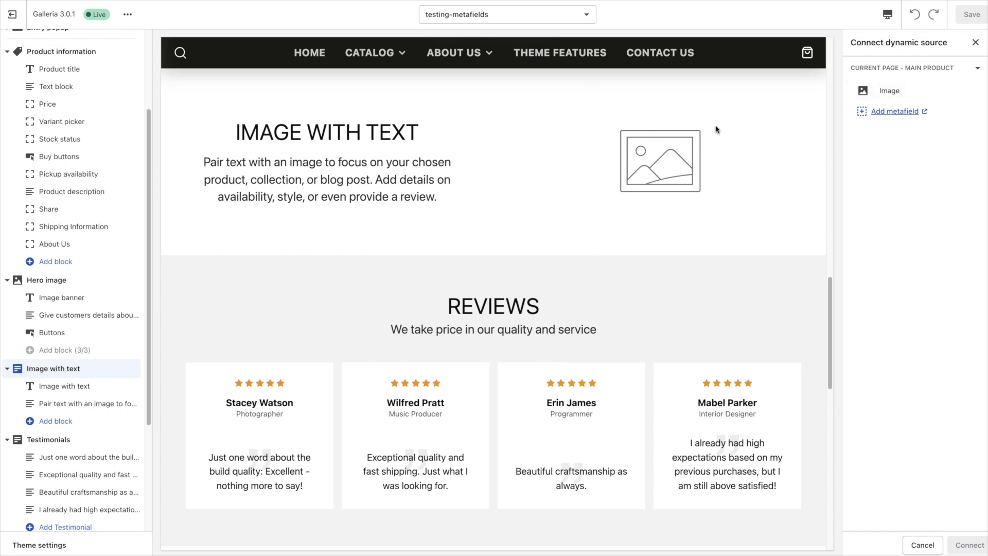
click(895, 95)
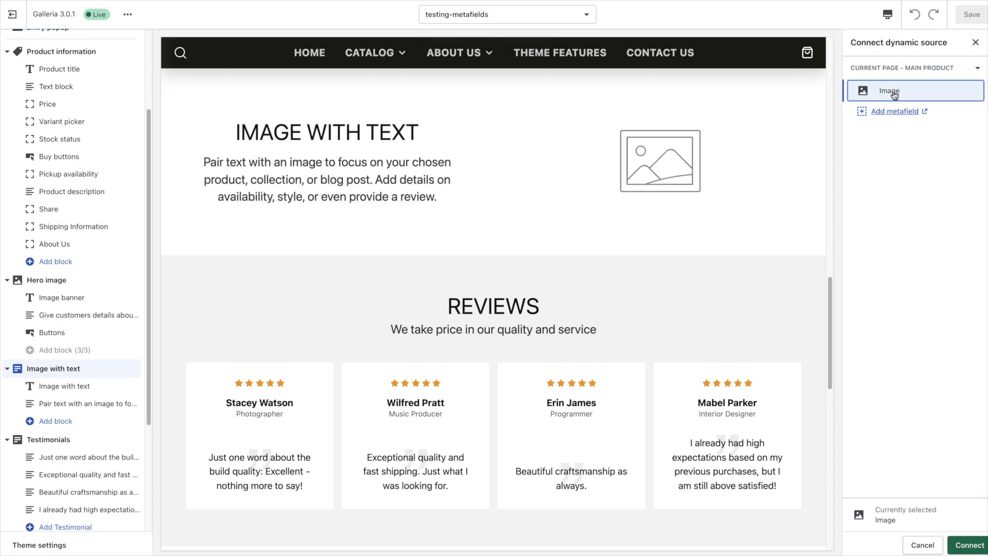
click(966, 545)
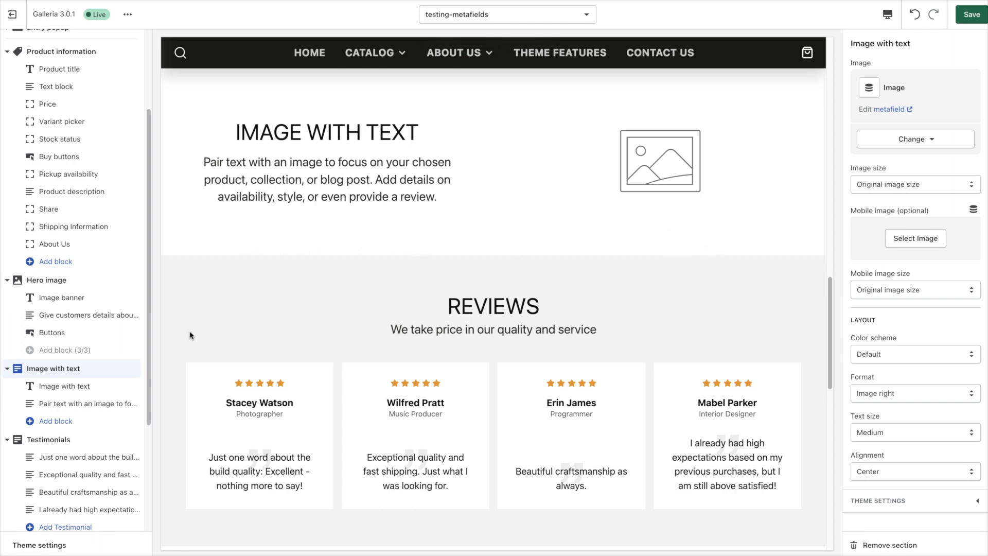
Replace the Image with text section's heading text with the Heading metafield as a dynamic source.
click(60, 391)
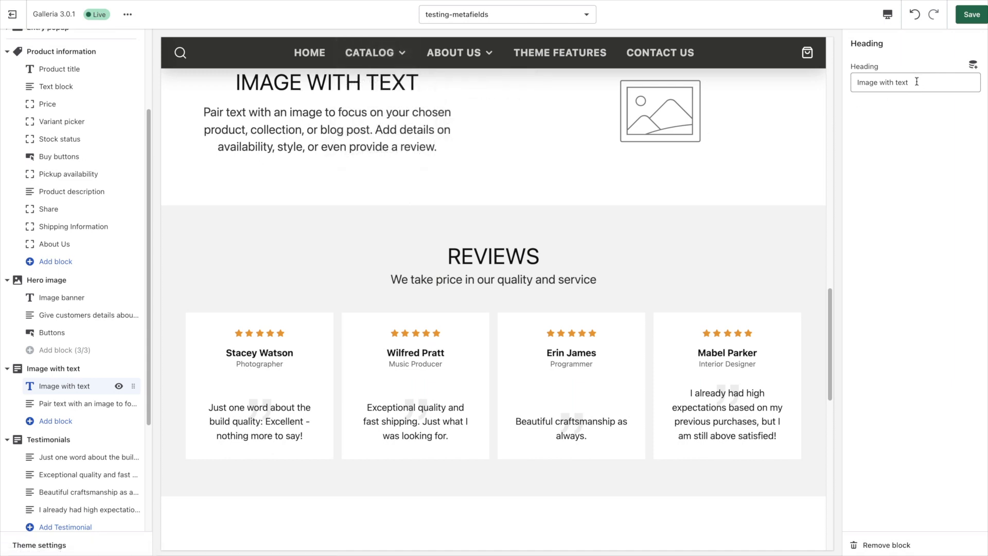
drag(916, 80, 857, 82)
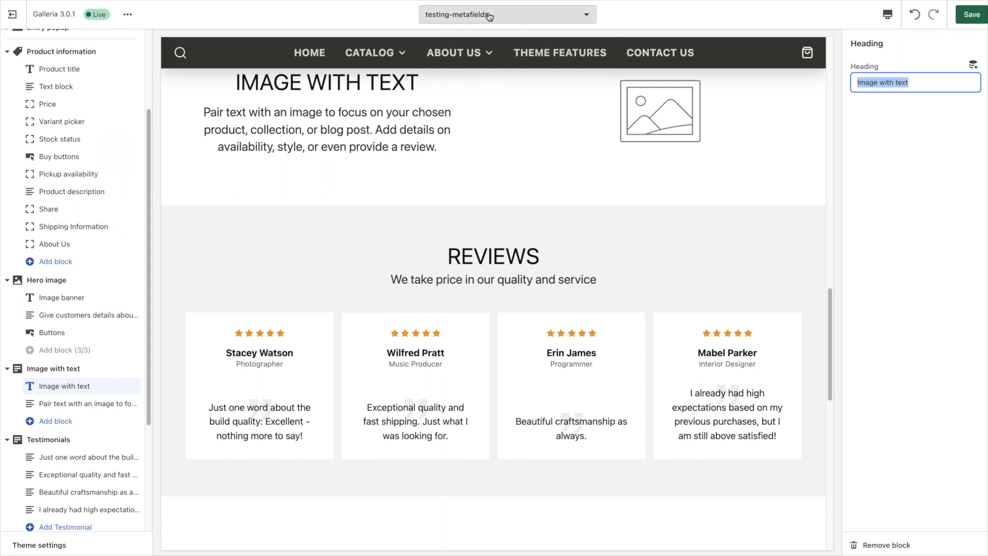
click(973, 65)
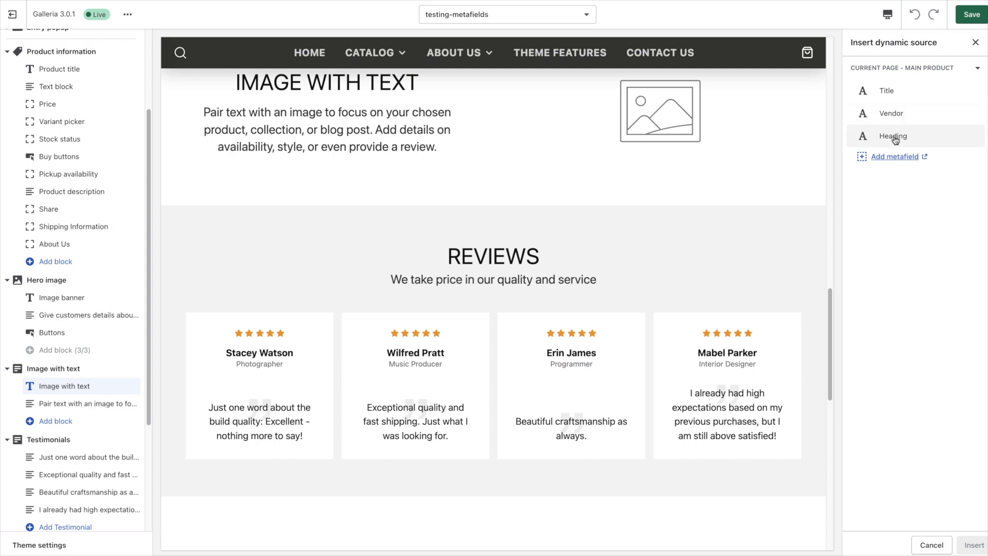
click(894, 157)
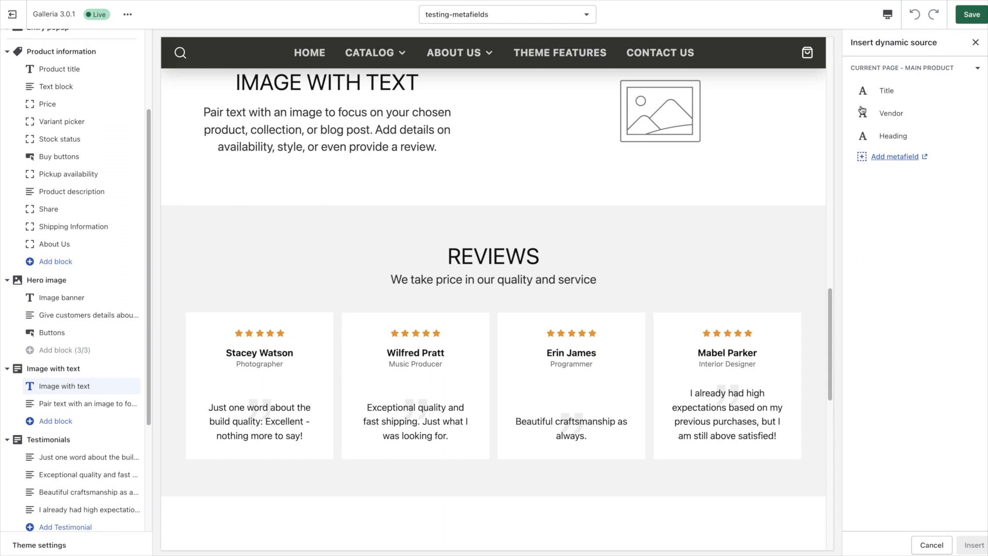
click(893, 136)
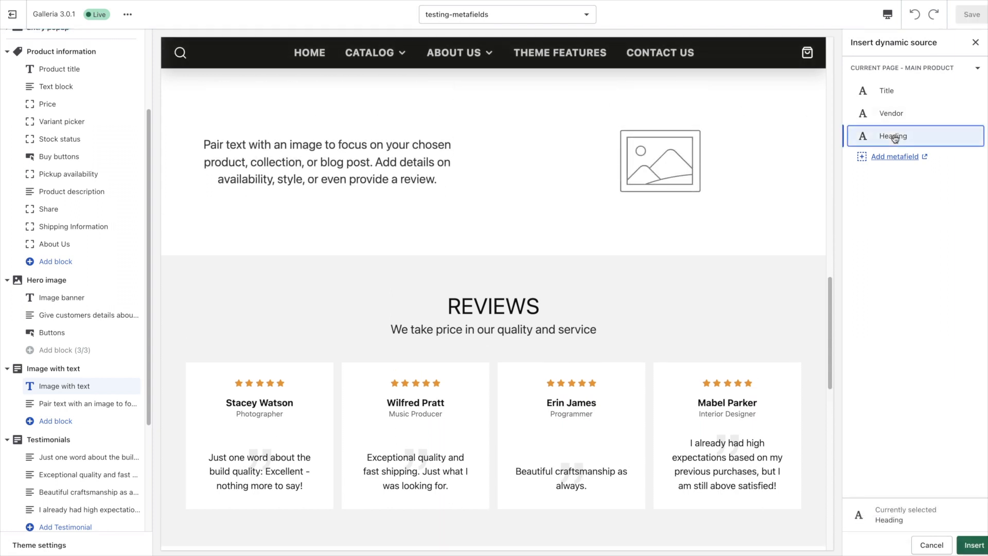
click(973, 547)
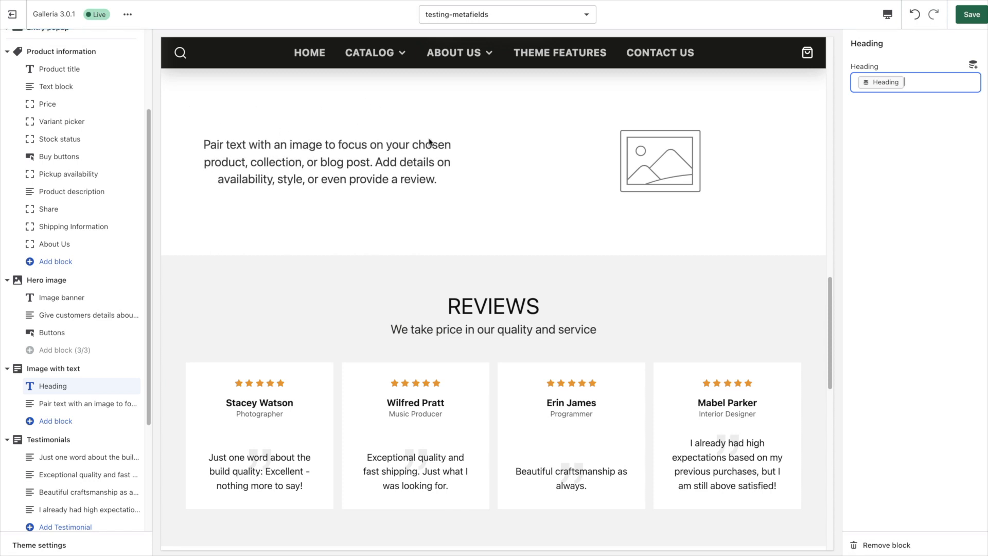
Insert the Description text metafield as a dynamic source into the description of the Image with text section's text block.
click(82, 407)
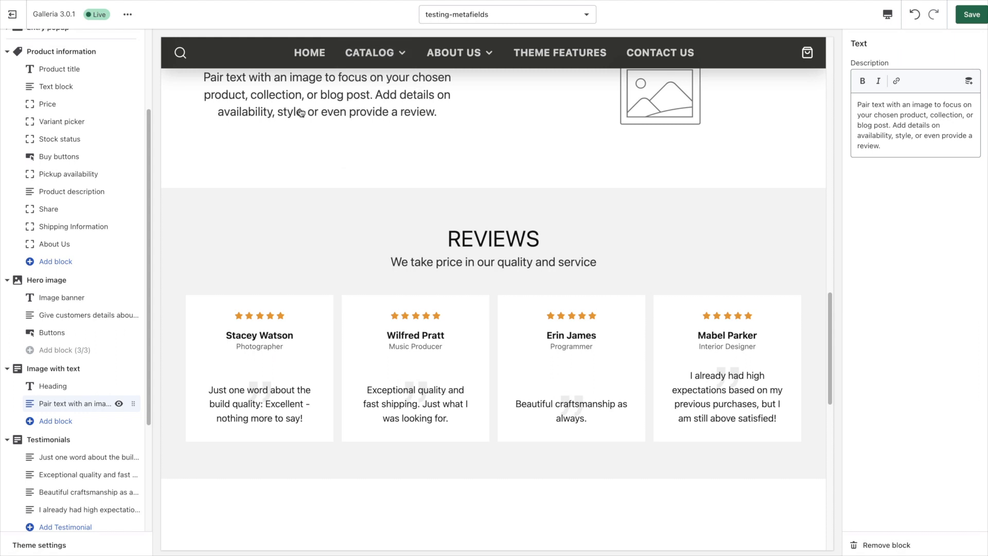
click(969, 82)
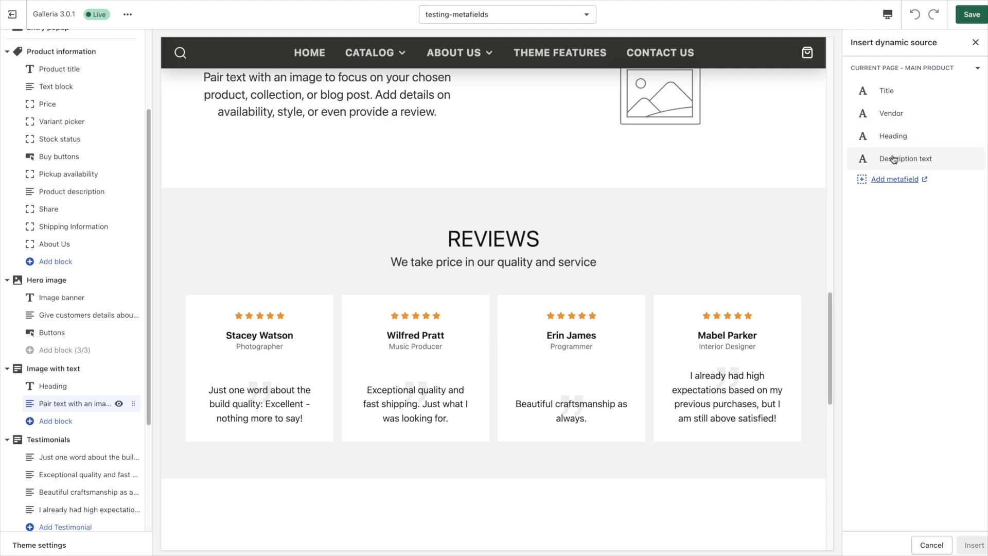
click(898, 162)
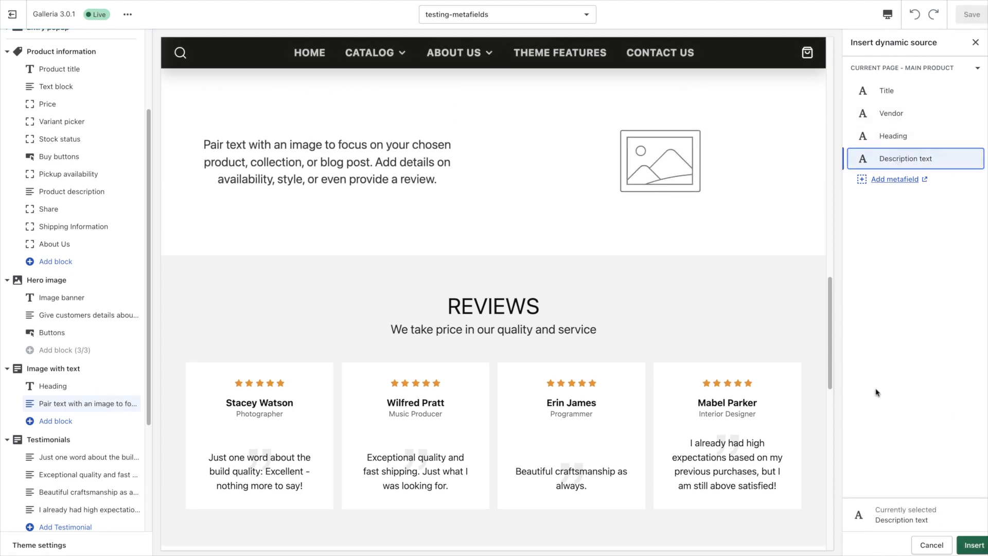
click(974, 545)
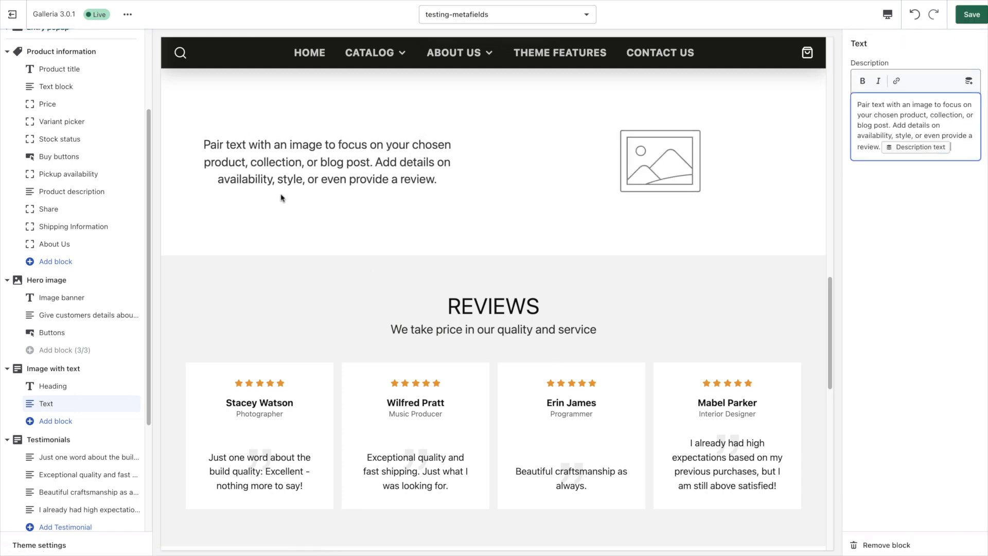
Save the testing-metafields template with its connected dynamic sources.
scroll(419, 256, up, 2)
scroll(453, 256, down, 1)
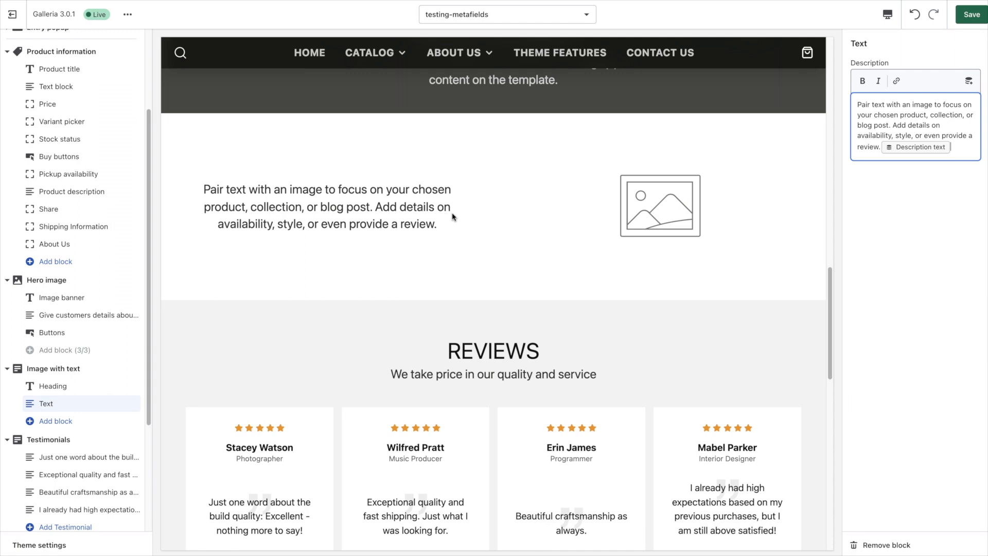
click(968, 20)
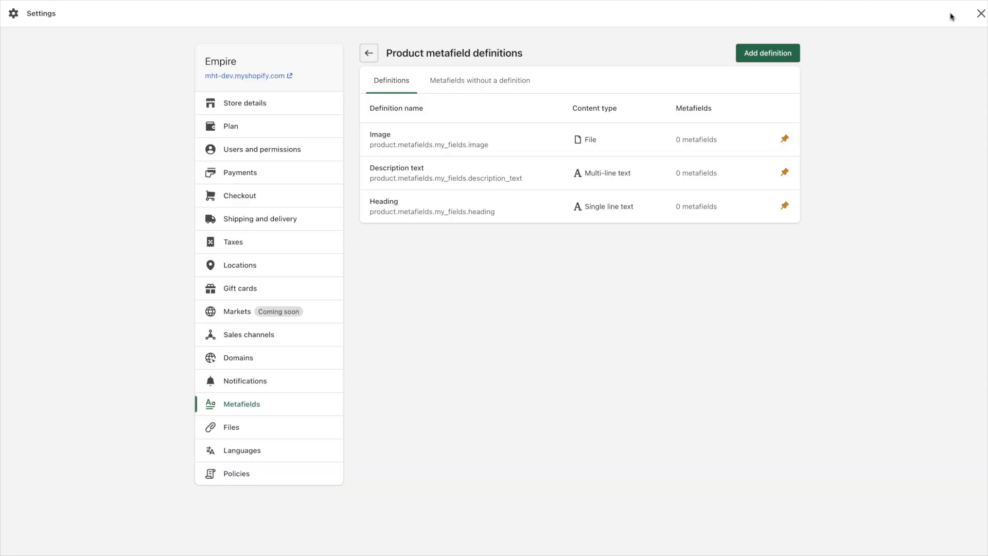
Leave the metafield settings and open the Bolt Briefcase product at its Metafields section.
click(980, 14)
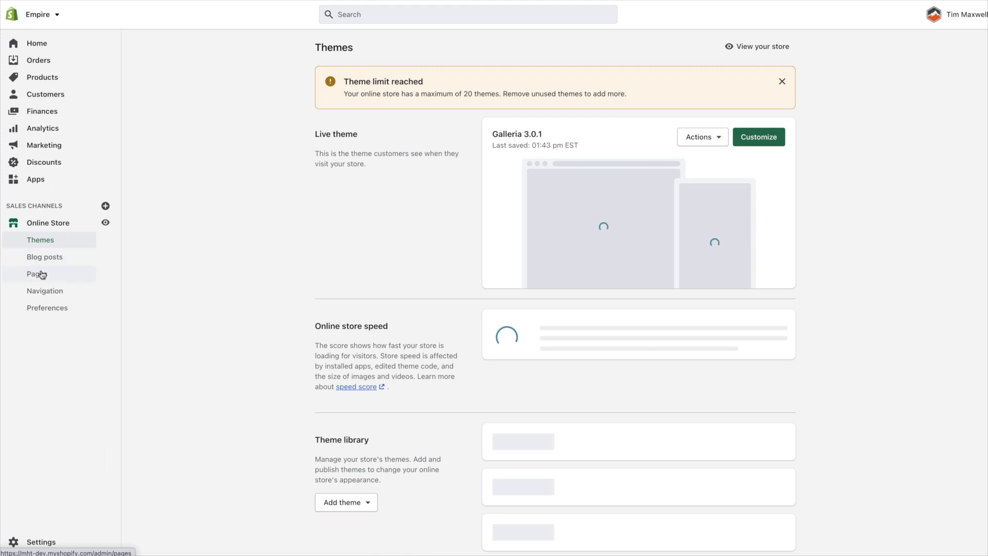
click(42, 79)
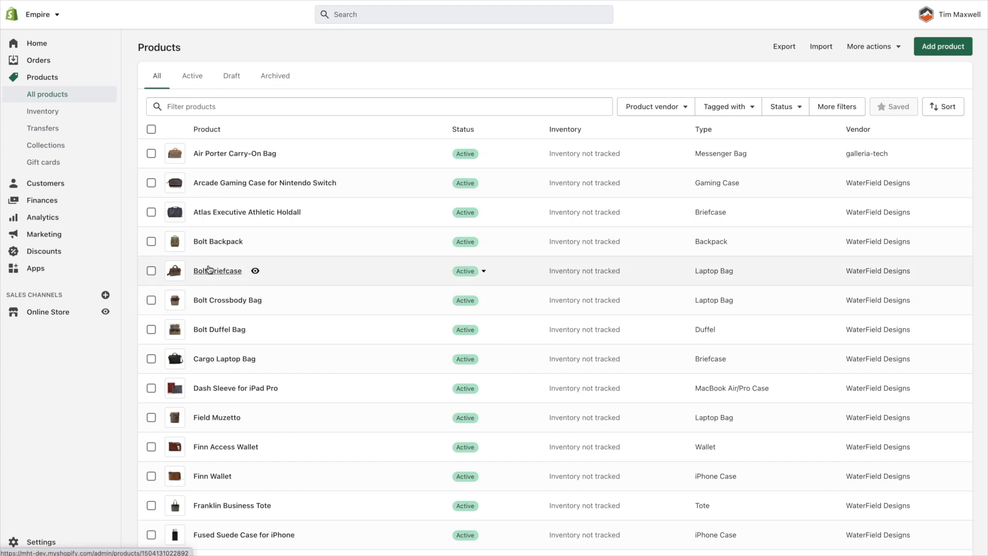
click(209, 270)
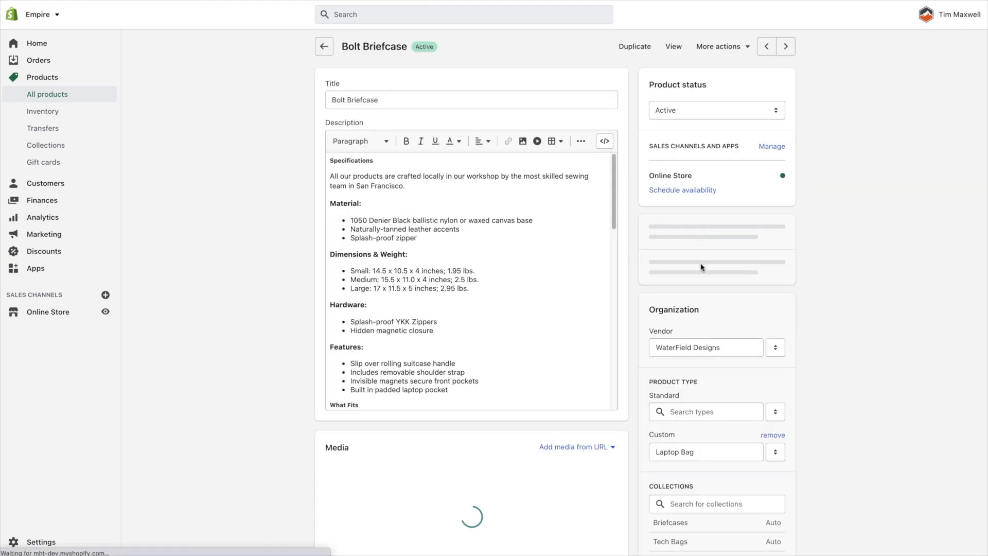
scroll(654, 247, down, 12)
scroll(654, 250, down, 10)
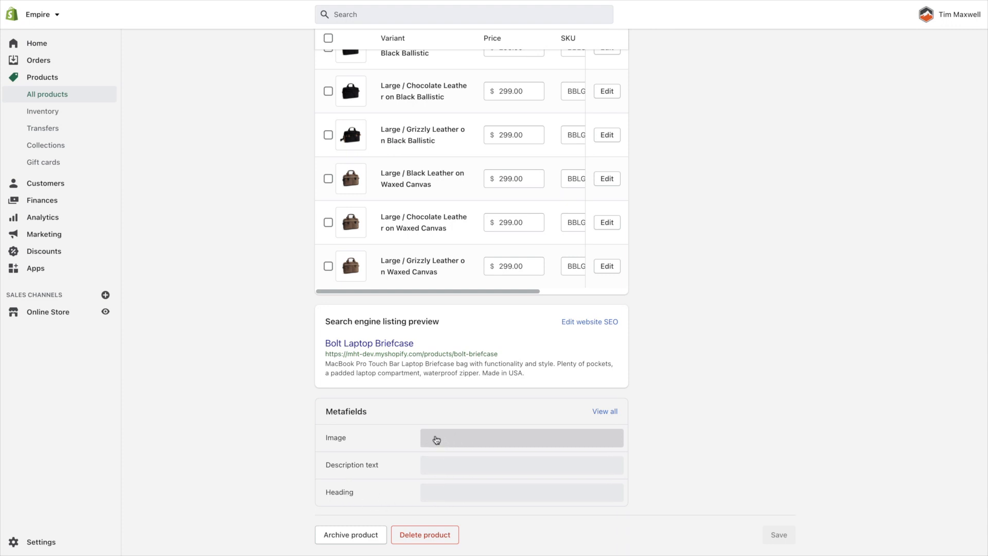
Set the product's Heading metafield to "A San Francisco Original" and Description text to "The Bolt Briefcase is an exceptional bag for travel.".
click(464, 493)
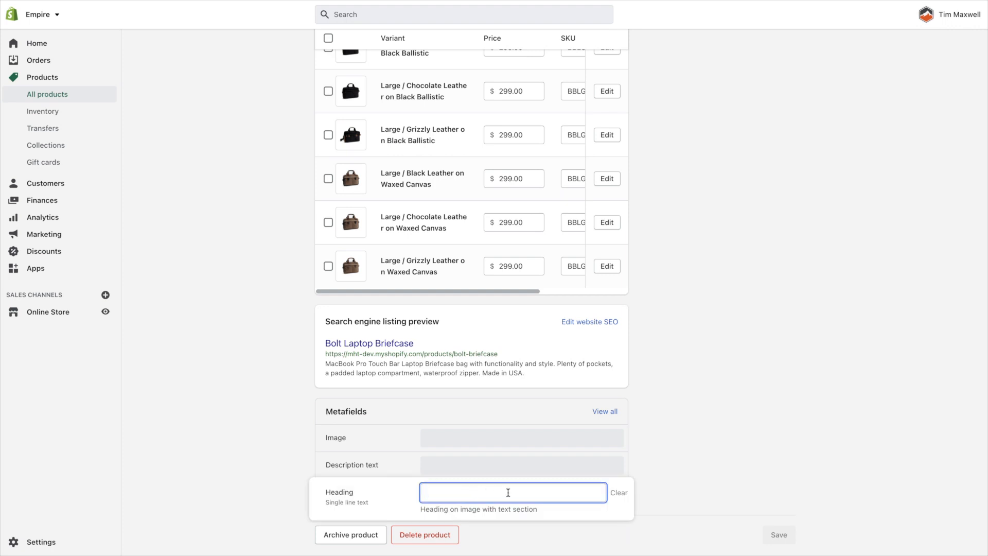
text(A San Francisco Orig)
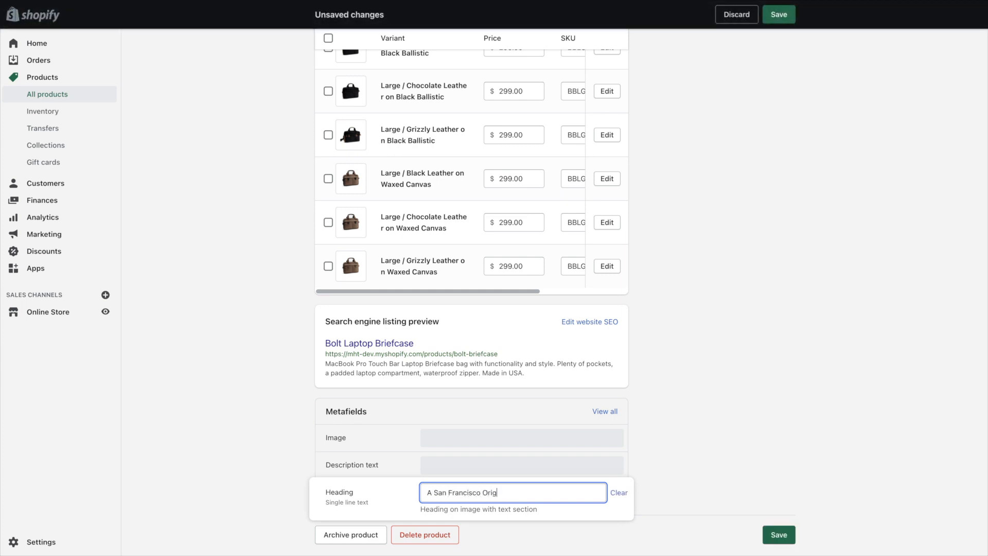
click(661, 419)
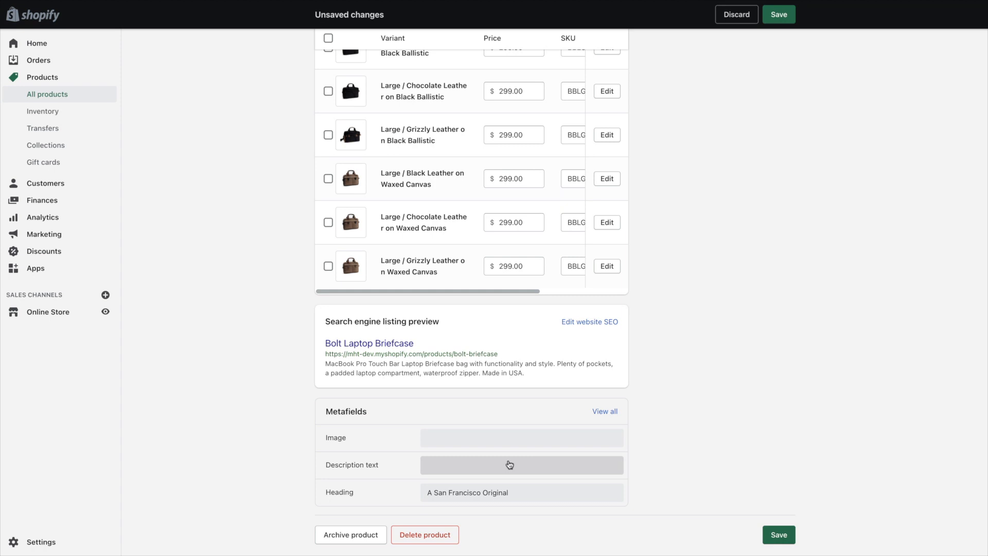
click(503, 465)
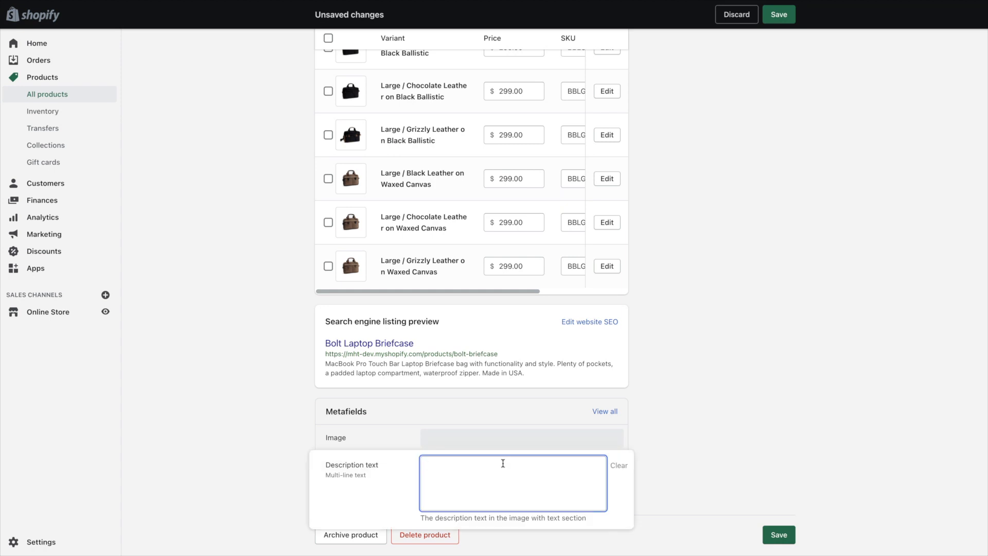
text(Th)
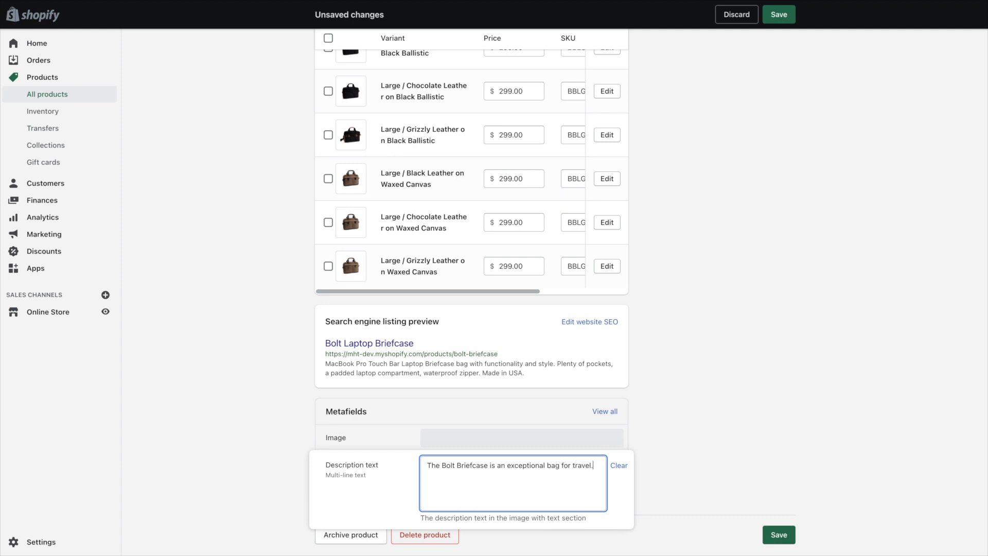
click(706, 464)
Assign the existing image access-airport-backpack-842921-_1_-c.jpg to the product's Image metafield and save the product.
click(486, 440)
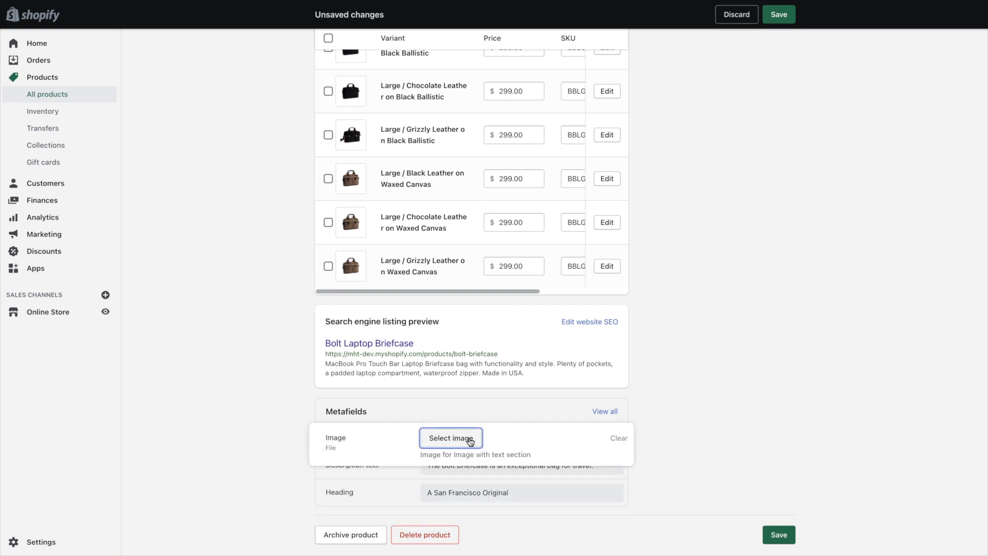
click(475, 440)
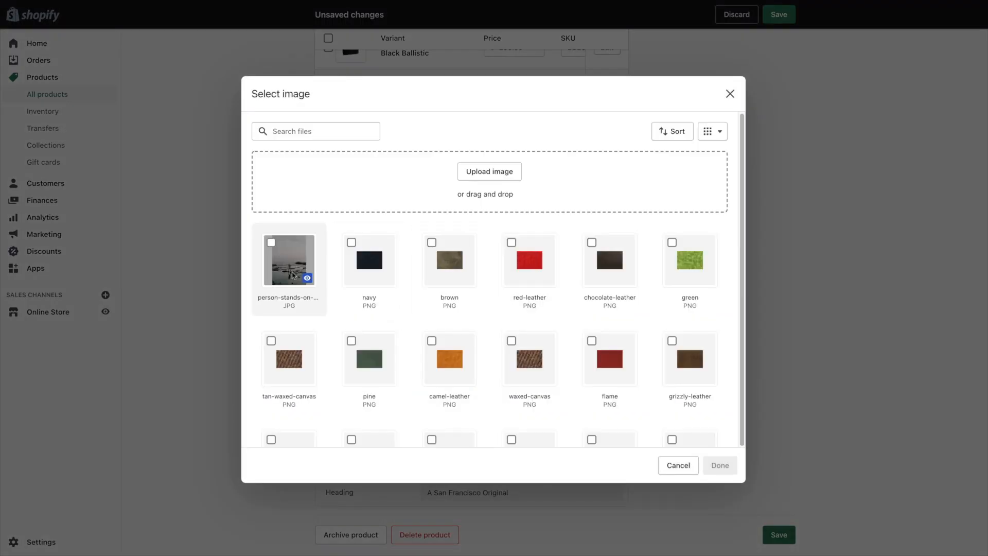
scroll(457, 288, down, 10)
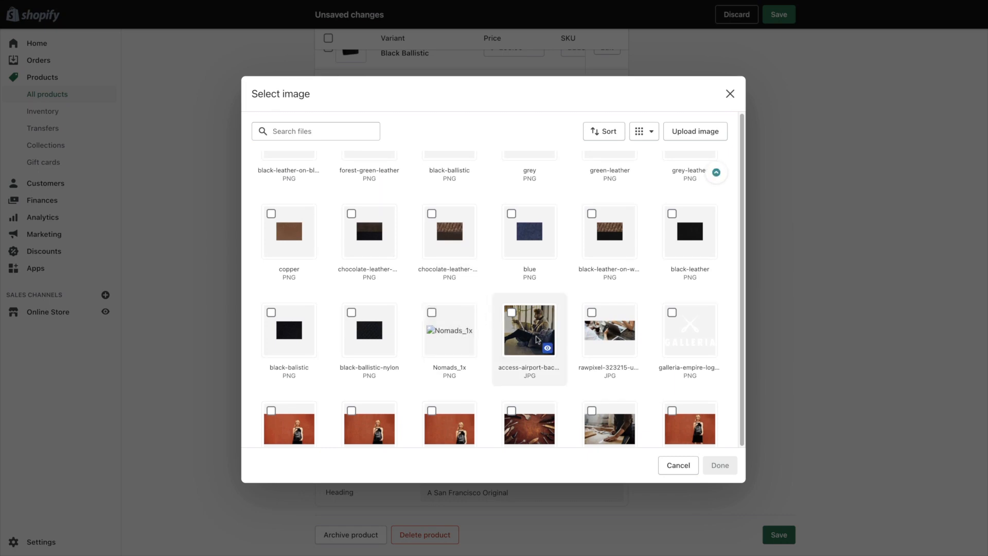
click(536, 325)
click(720, 466)
click(751, 325)
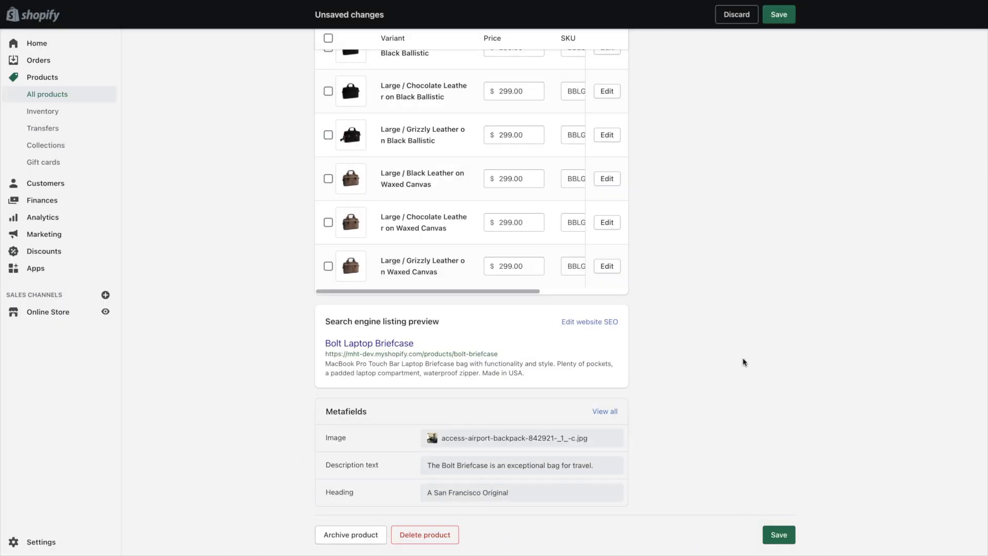
scroll(453, 311, up, 15)
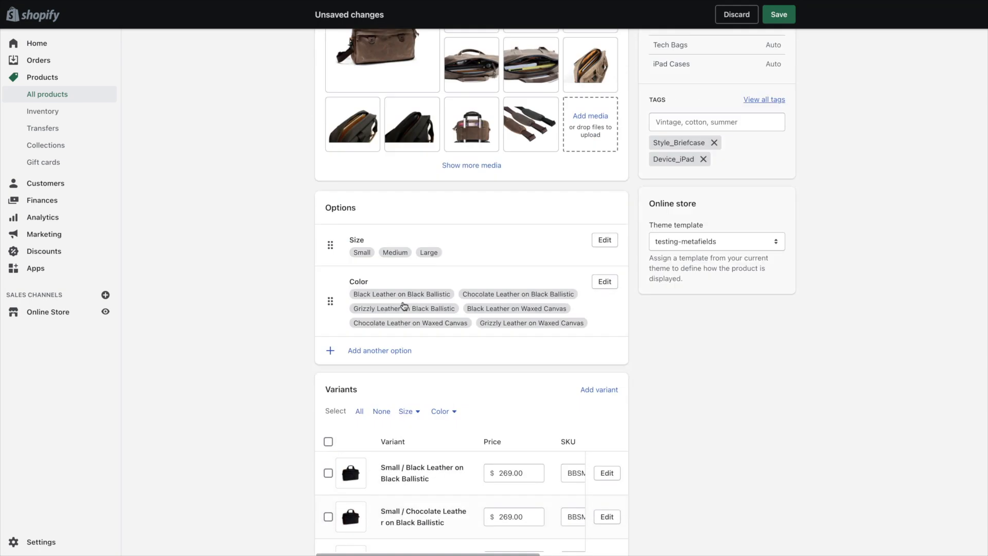
scroll(404, 304, down, 15)
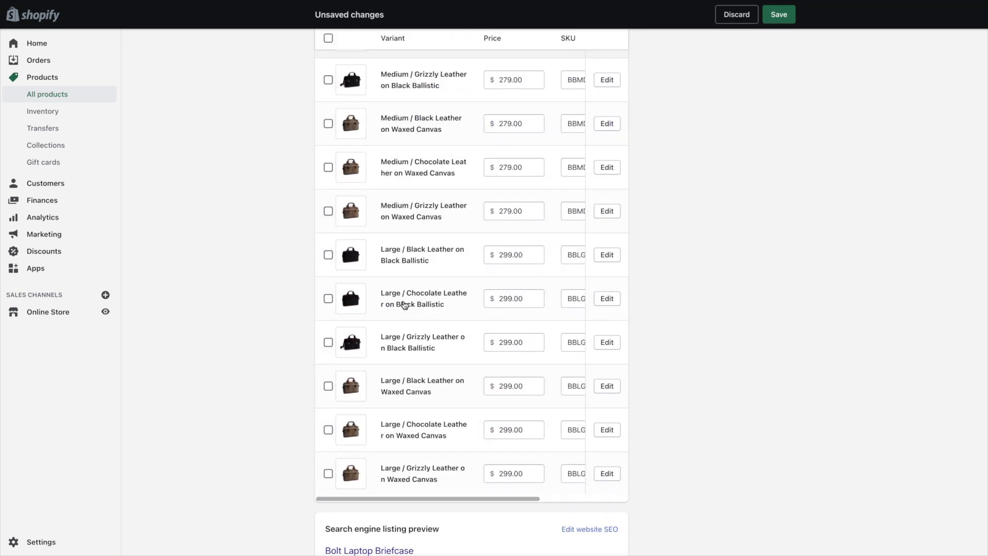
click(772, 531)
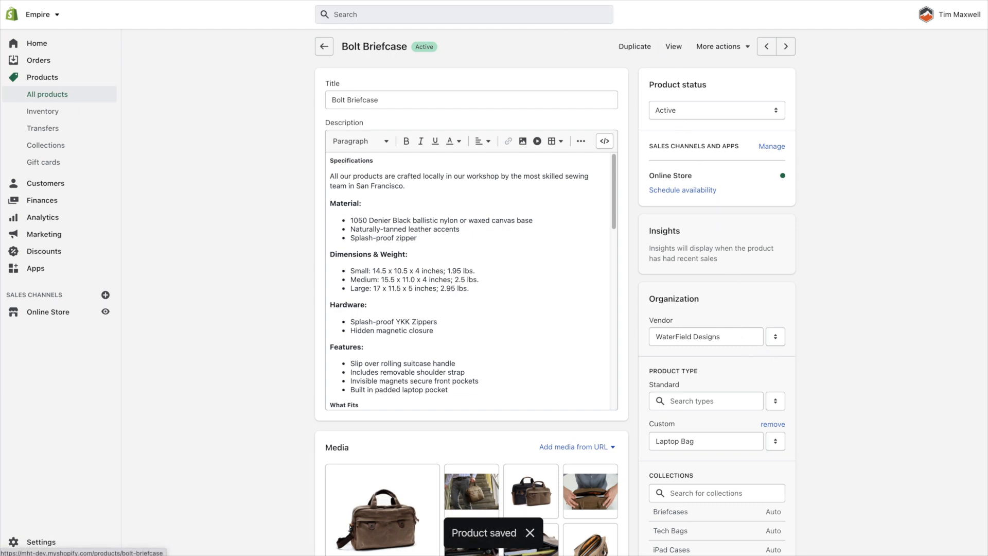
View the Bolt Briefcase page on the storefront and examine the heading, description and image in the Image with text section.
click(674, 46)
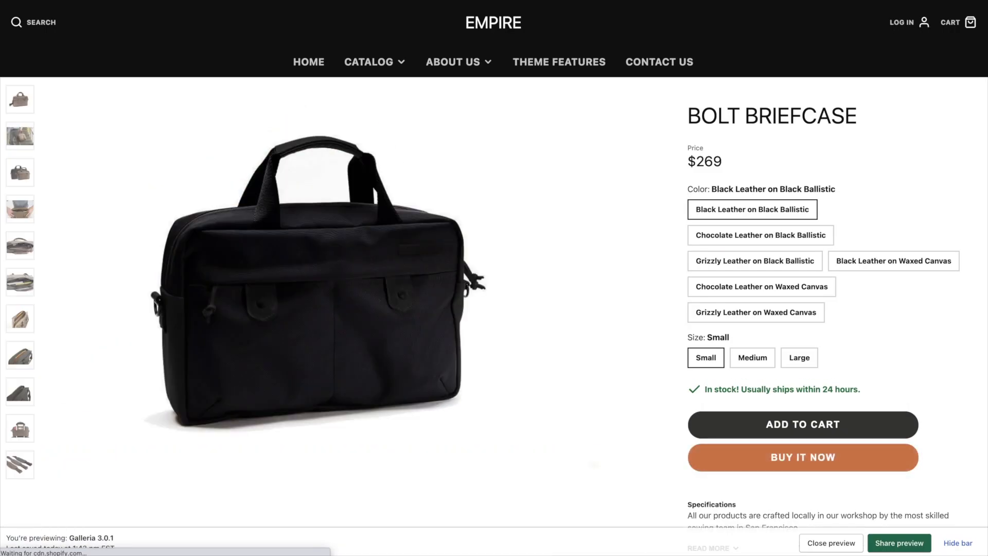
scroll(808, 103, down, 5)
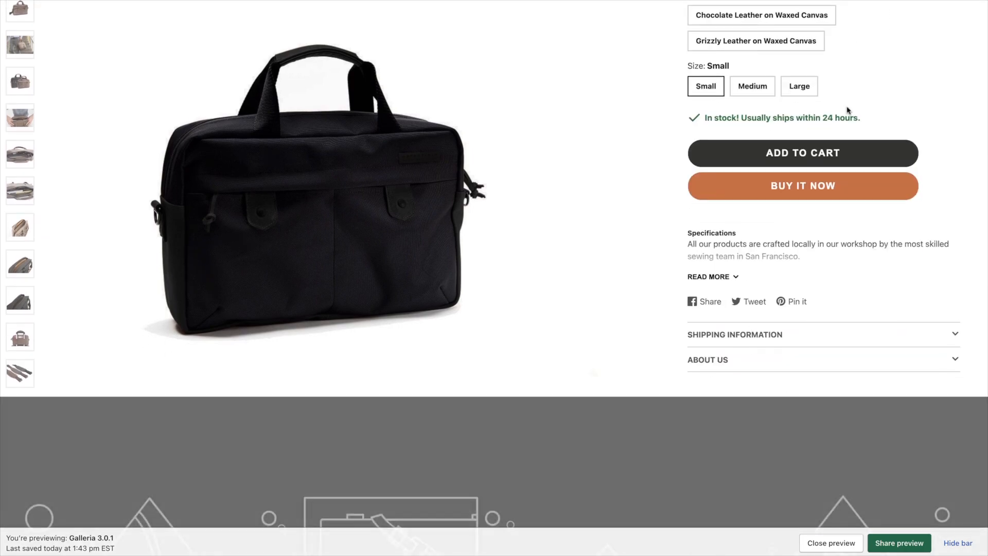
scroll(847, 108, down, 10)
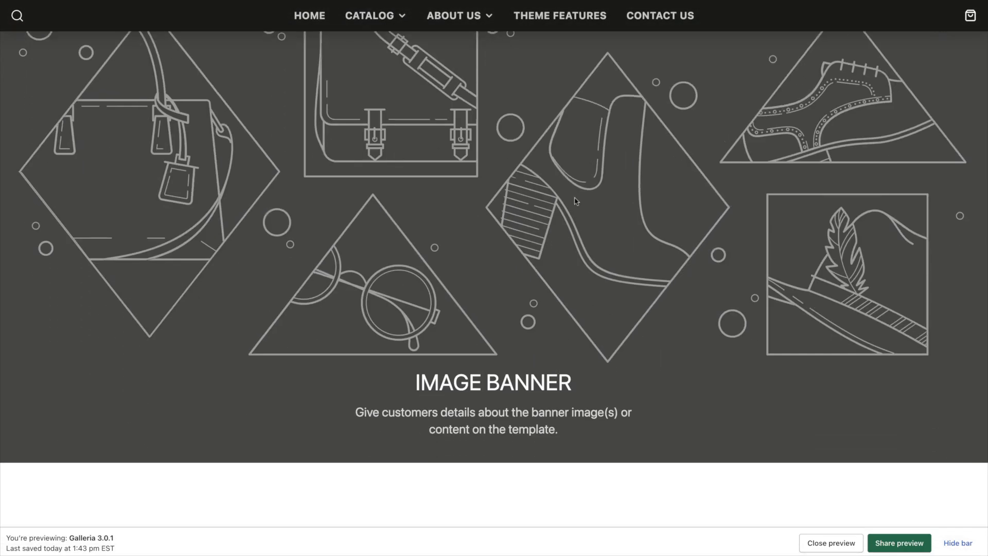
scroll(573, 247, down, 9)
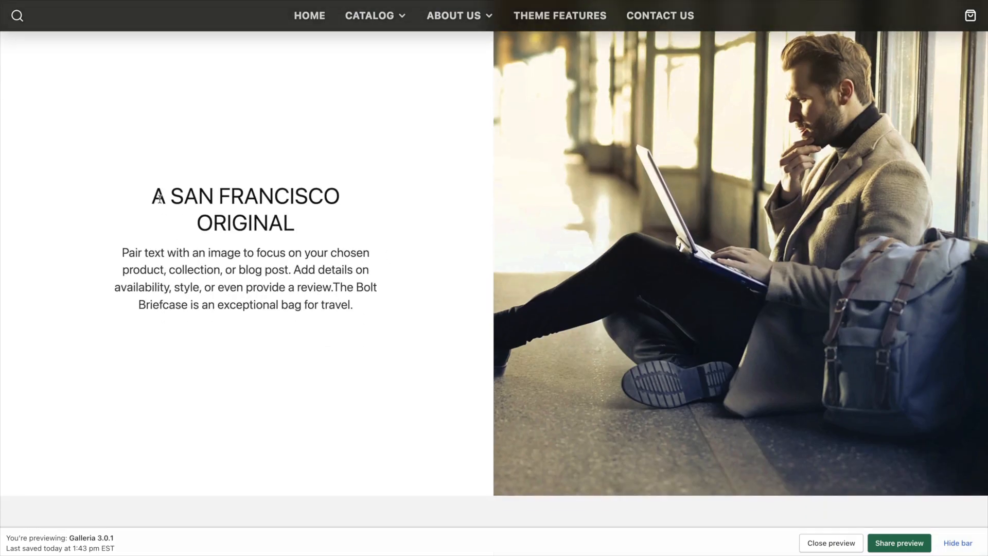
drag(159, 198, 377, 219)
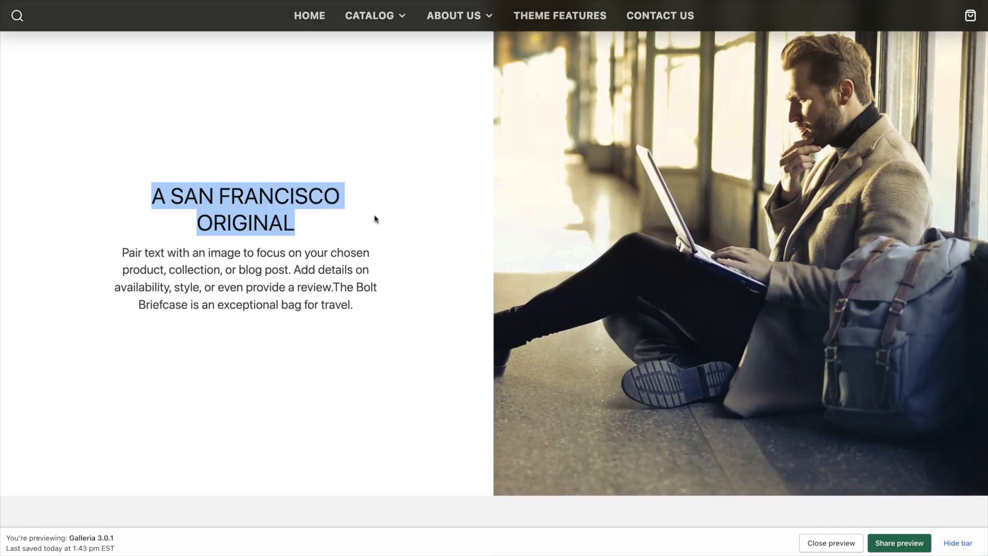
drag(123, 253, 99, 261)
click(336, 288)
drag(182, 278, 177, 277)
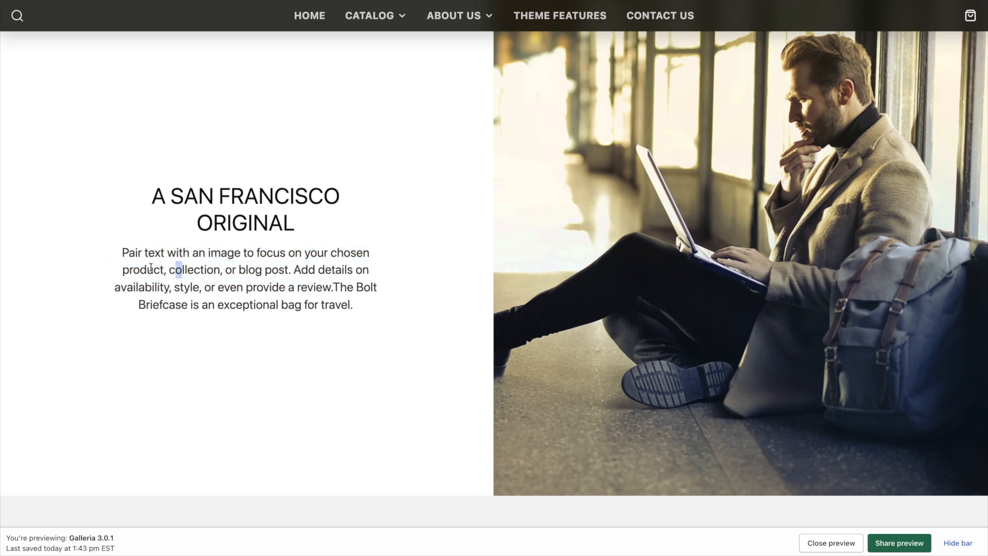
drag(124, 252, 369, 312)
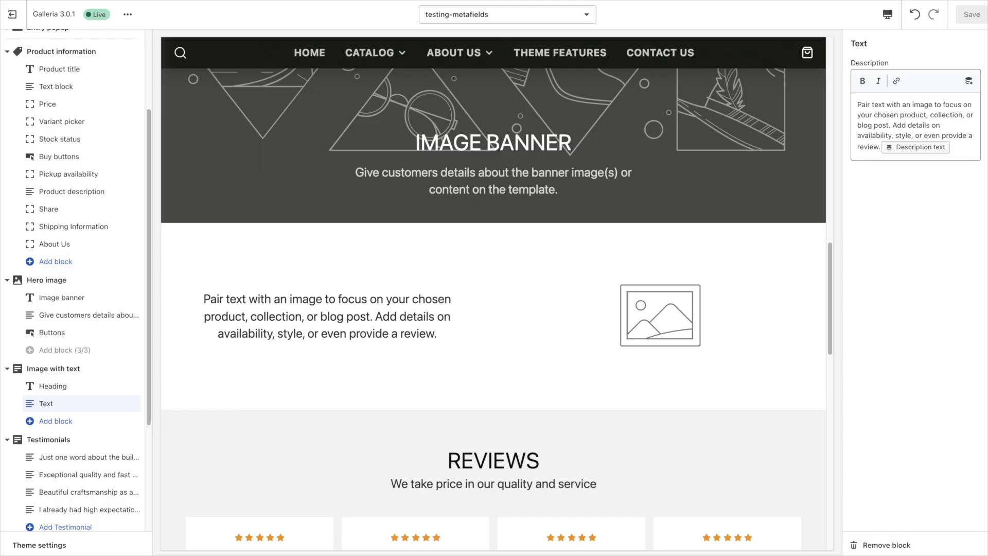
In the theme editor, delete the placeholder sentences before the Description text metafield in the text block's description and save the template.
drag(856, 104, 895, 155)
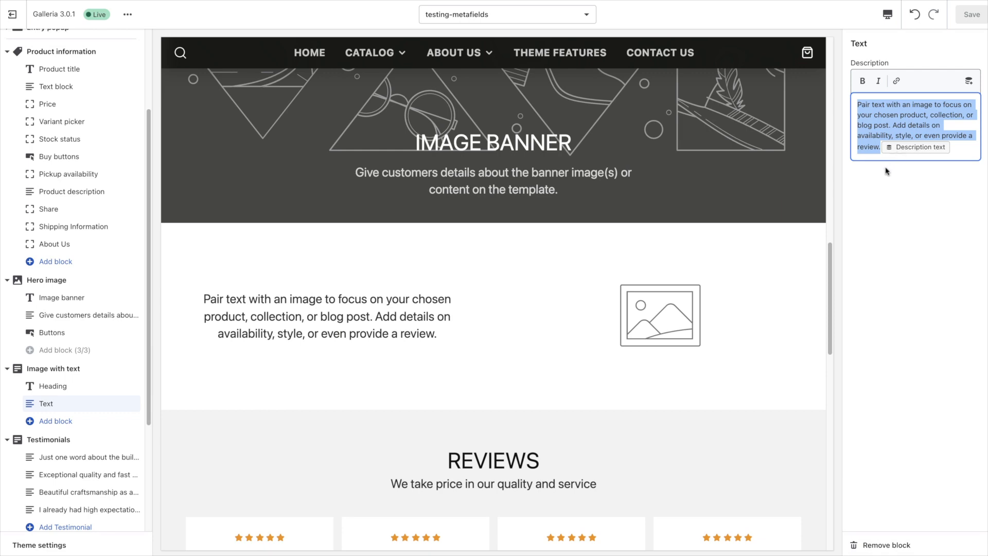
key(BackSpace)
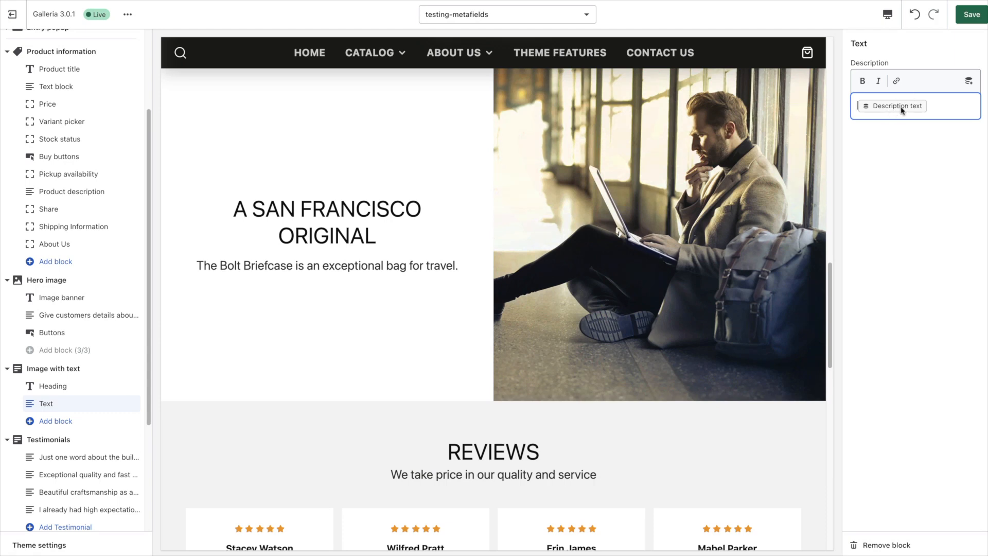
click(971, 16)
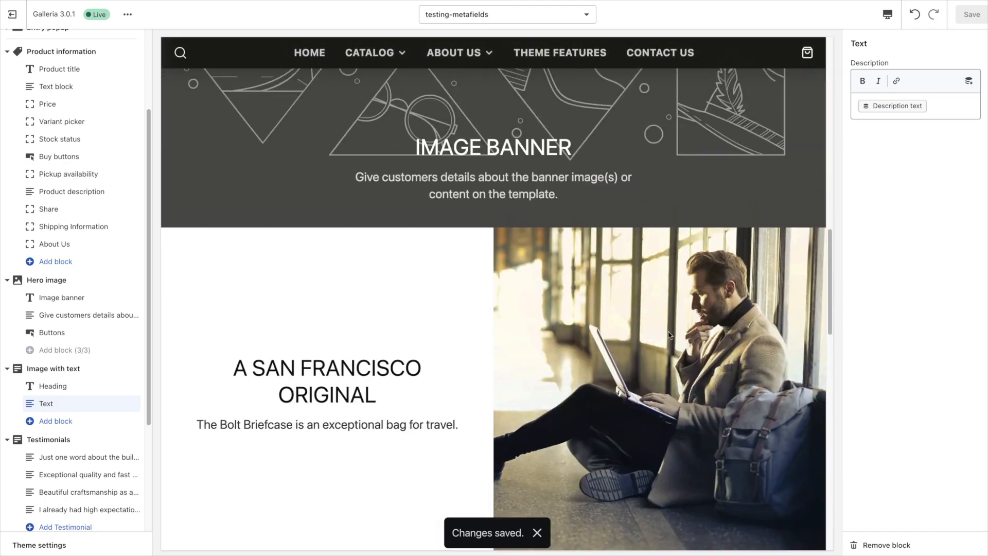
Review the Bolt Briefcase preview, checking the heading, description and image that the Image with text section takes from the metafields.
drag(235, 368, 406, 398)
drag(197, 427, 478, 422)
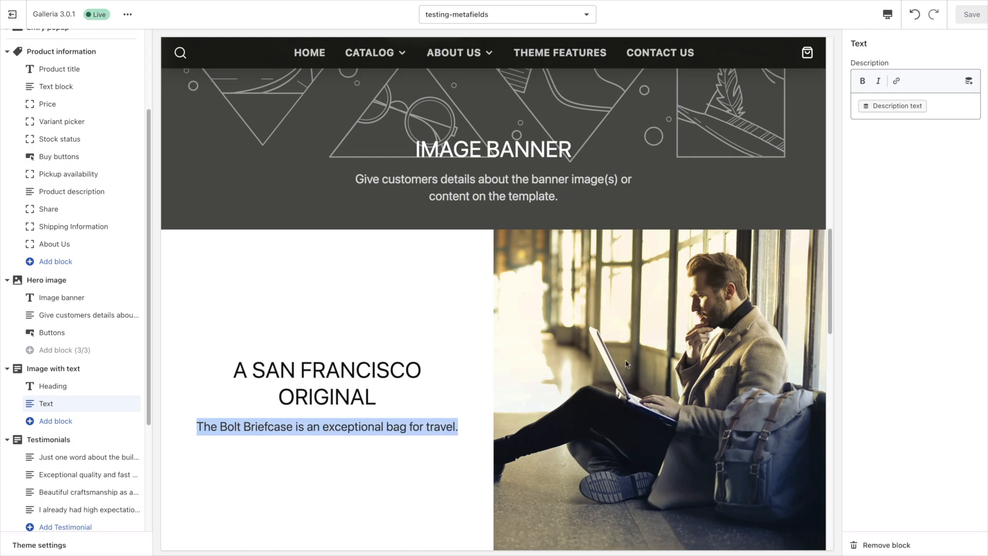
scroll(546, 368, up, 10)
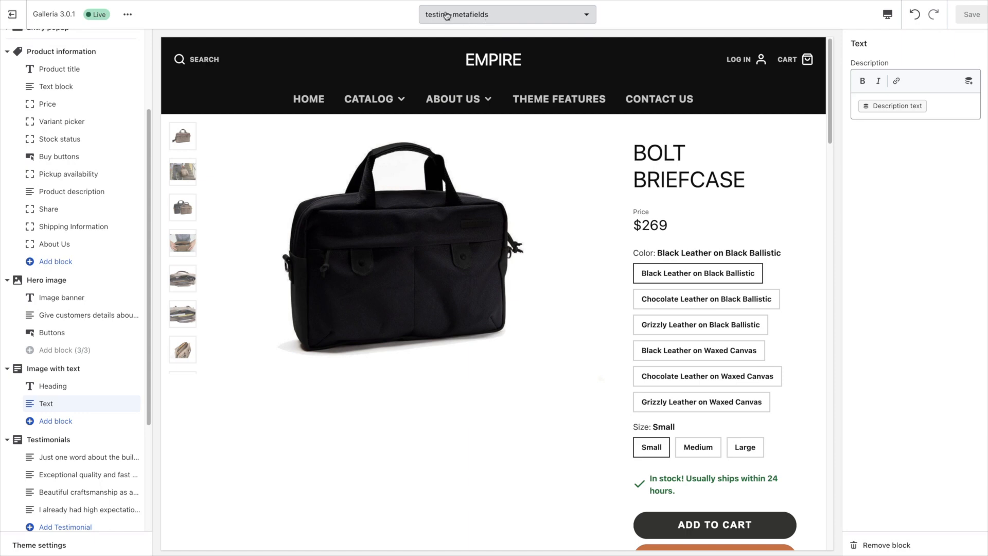
scroll(529, 215, down, 10)
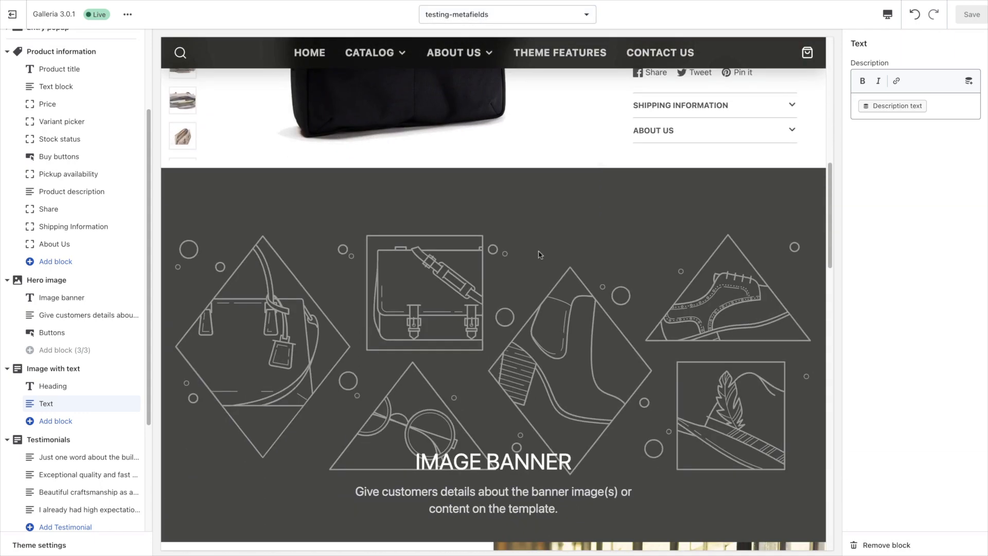
scroll(539, 254, down, 5)
scroll(390, 221, up, 4)
scroll(547, 460, down, 8)
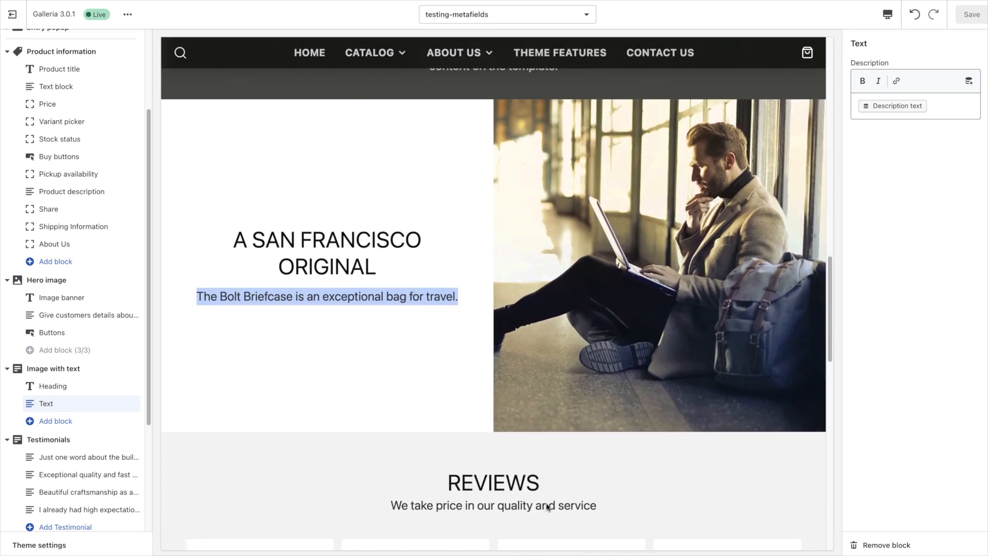
scroll(587, 372, up, 3)
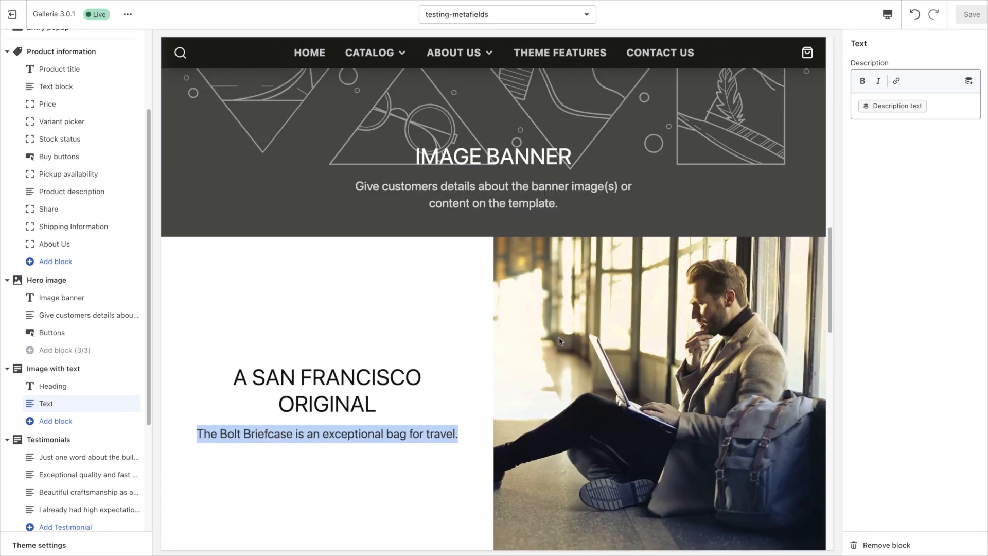
drag(228, 376, 400, 421)
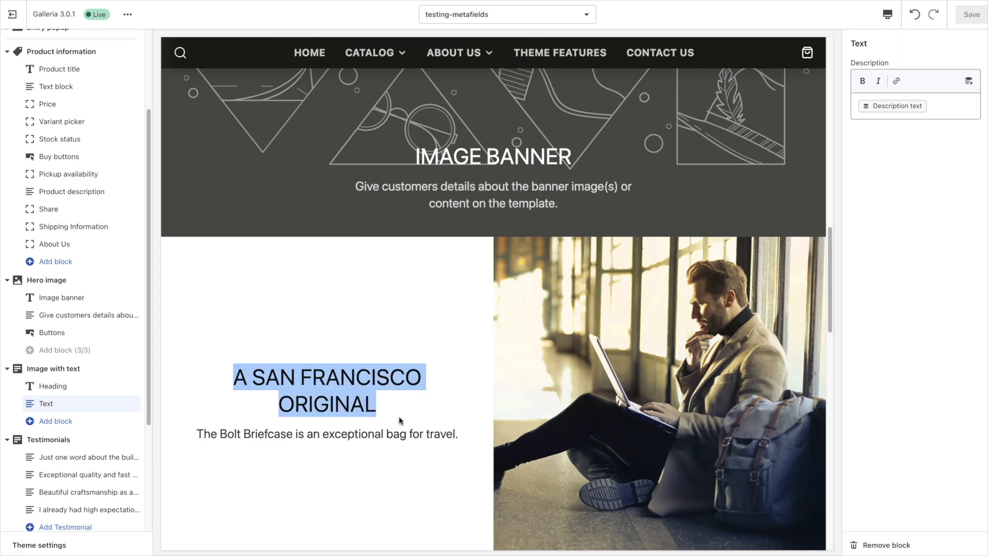
drag(197, 434, 478, 442)
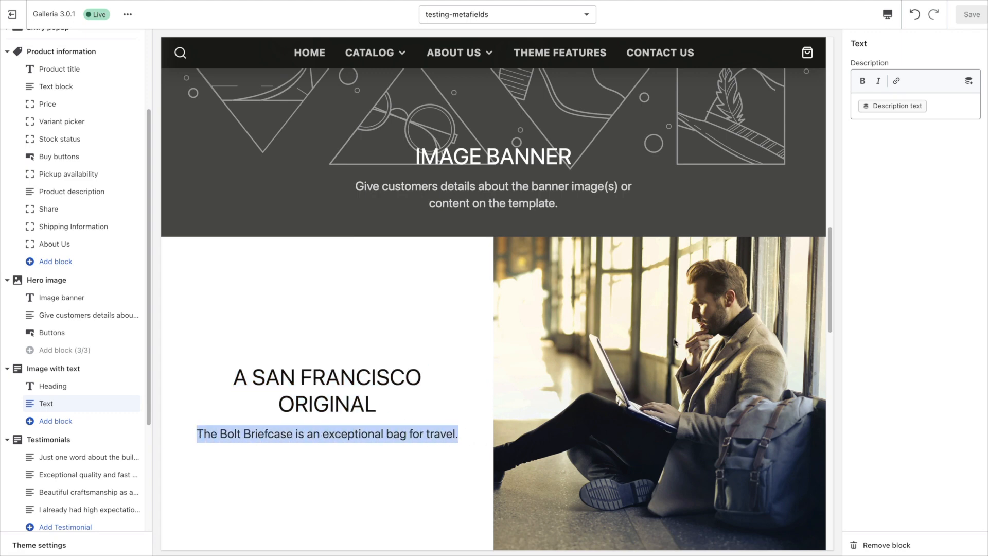
Look over the product template preview from the product details through the hero banner to the Image with text section.
scroll(579, 385, up, 18)
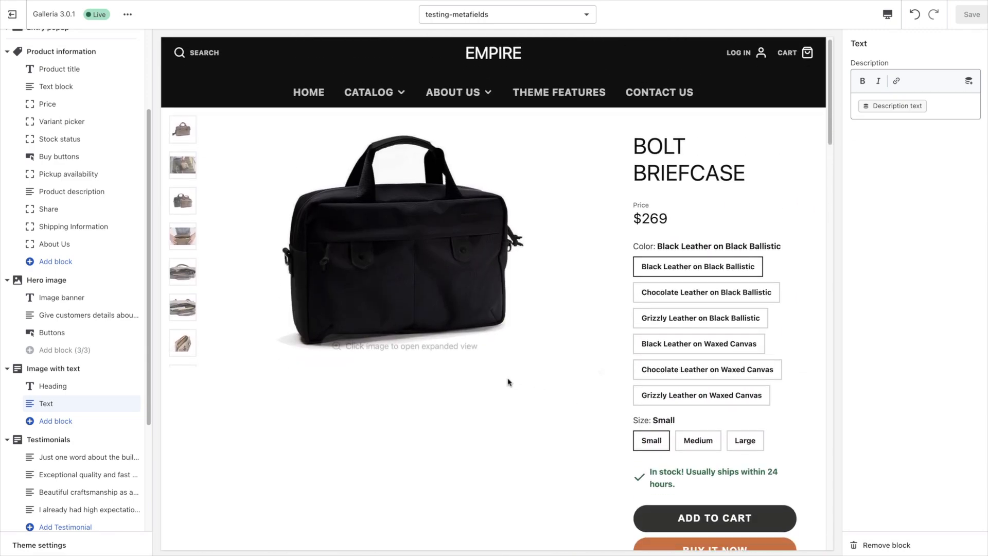
scroll(522, 385, down, 20)
scroll(500, 383, up, 6)
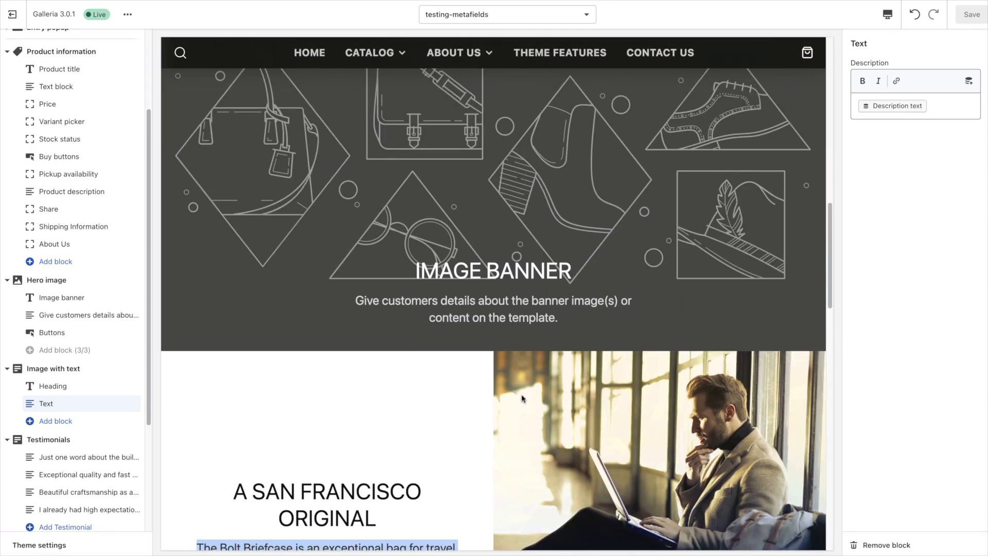
scroll(548, 366, down, 3)
scroll(547, 367, up, 3)
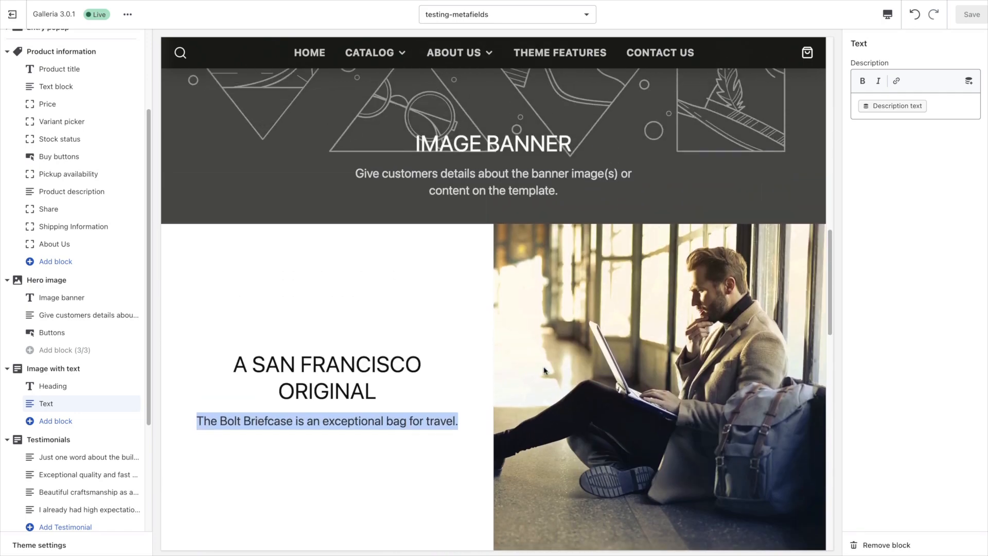
scroll(577, 339, down, 6)
scroll(592, 324, up, 5)
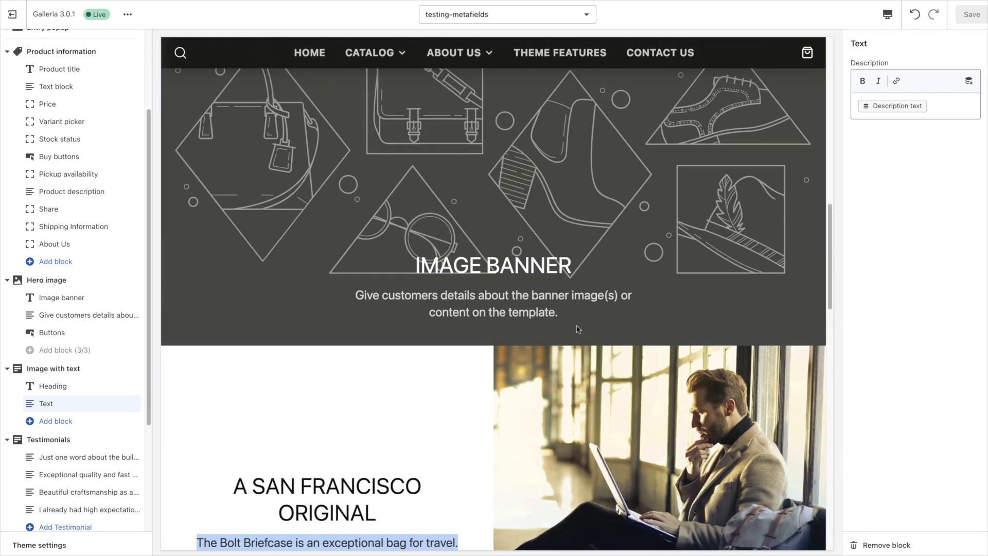
In the Shopify admin, assign the testing-metafields theme template to the Air Porter Carry-On Bag product and save it.
mouse_move(391, 46)
mouse_move(371, 89)
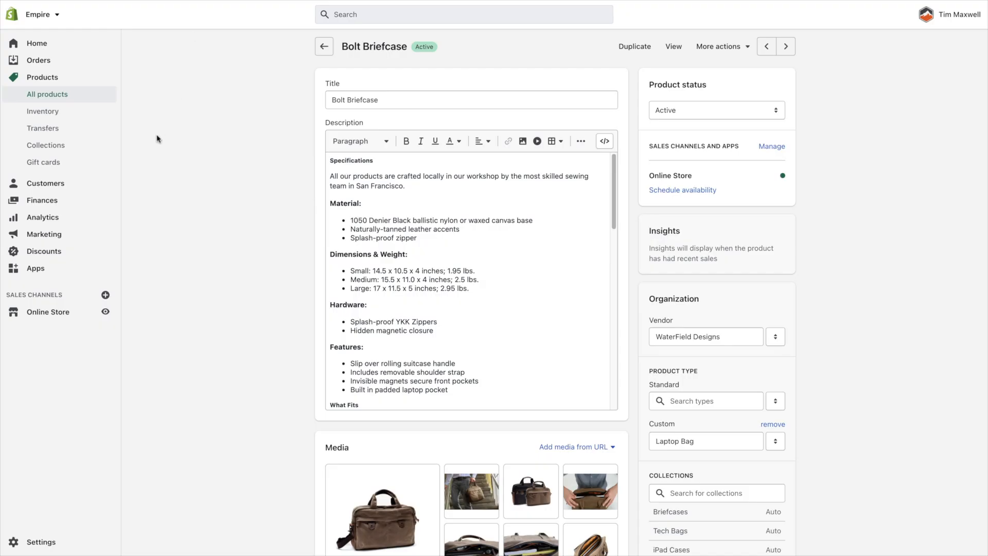
click(324, 46)
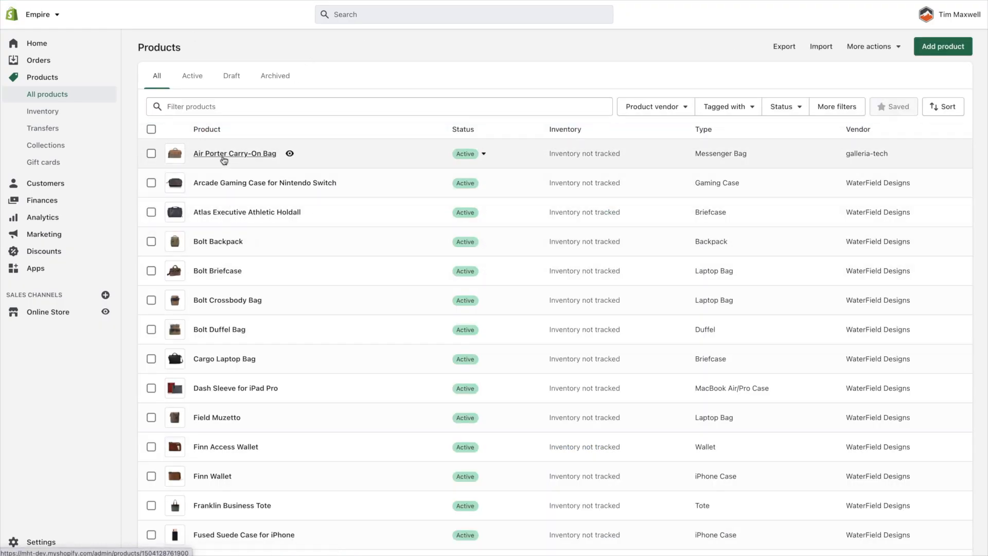
click(221, 155)
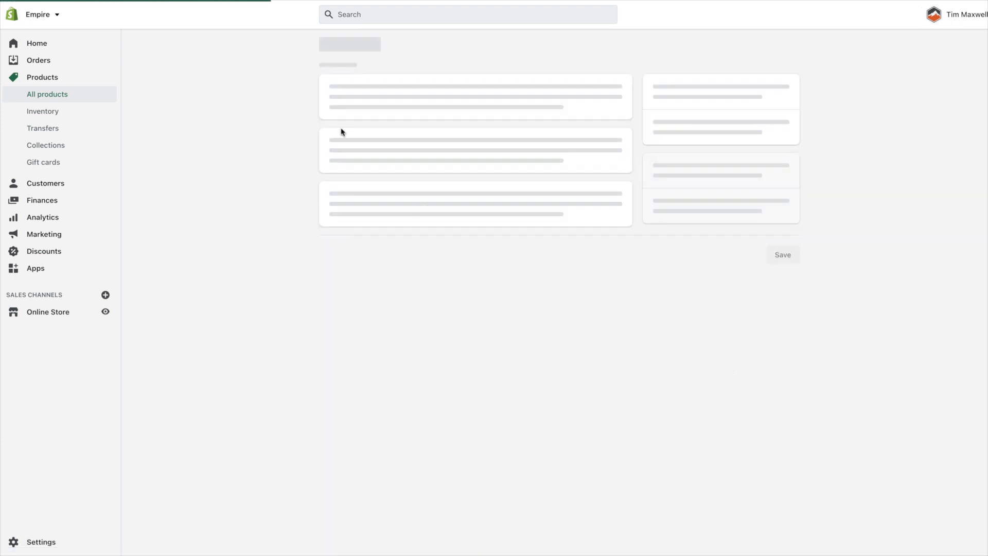
scroll(856, 313, down, 7)
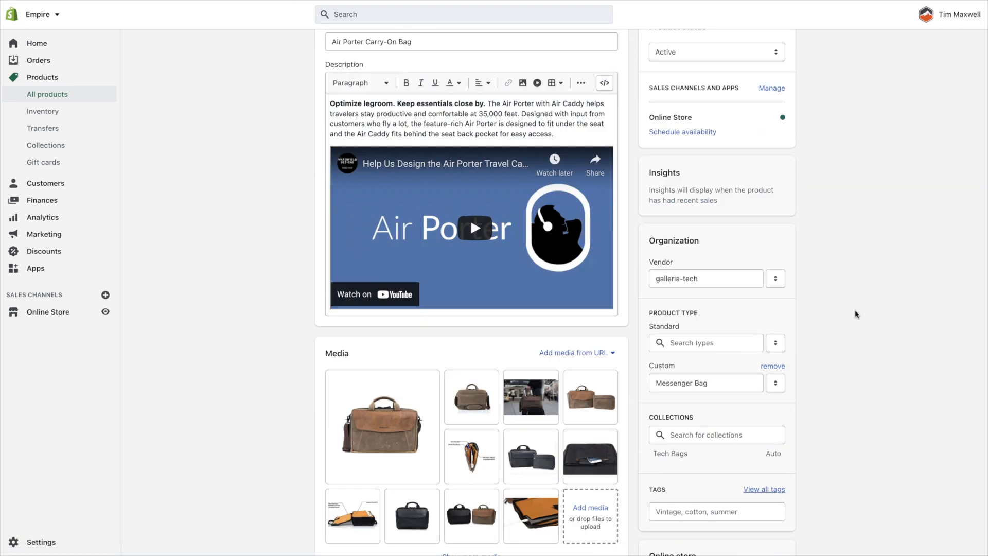
click(682, 286)
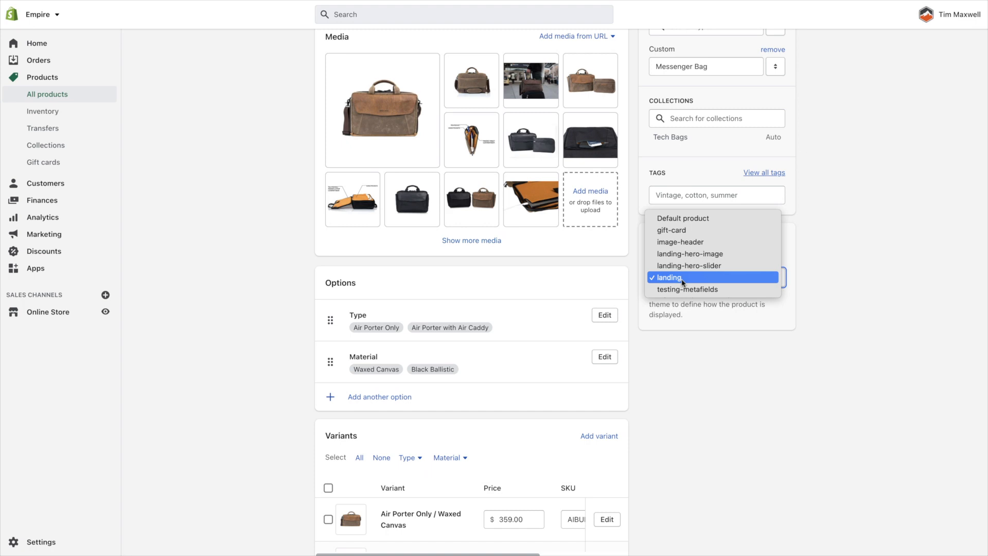
click(692, 289)
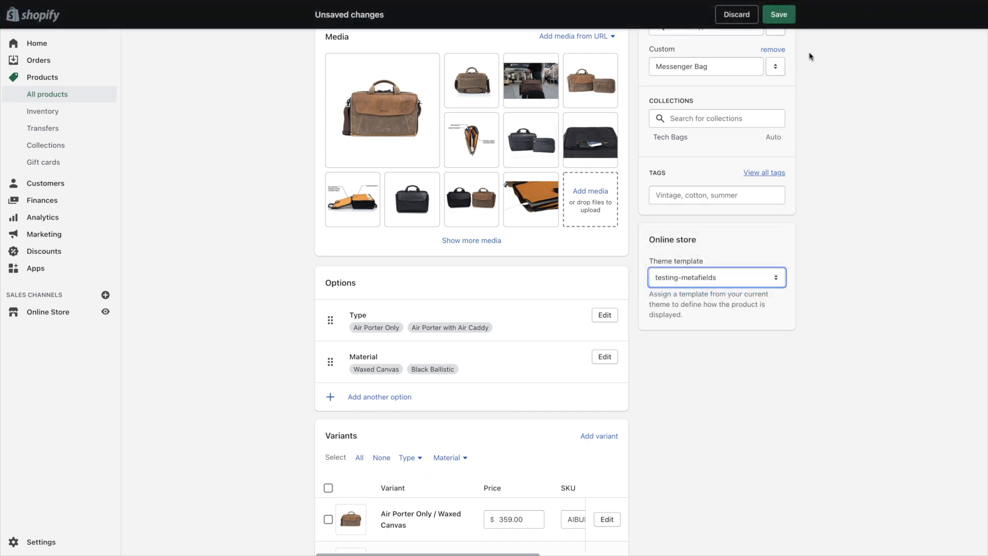
click(778, 14)
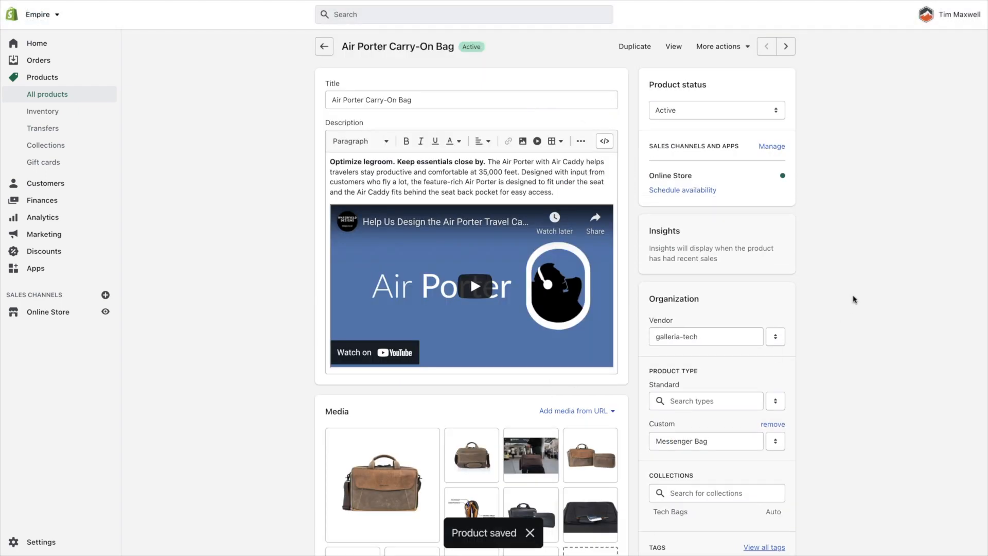
View the Air Porter Carry-On Bag page on the storefront and examine its Image with text section.
click(673, 46)
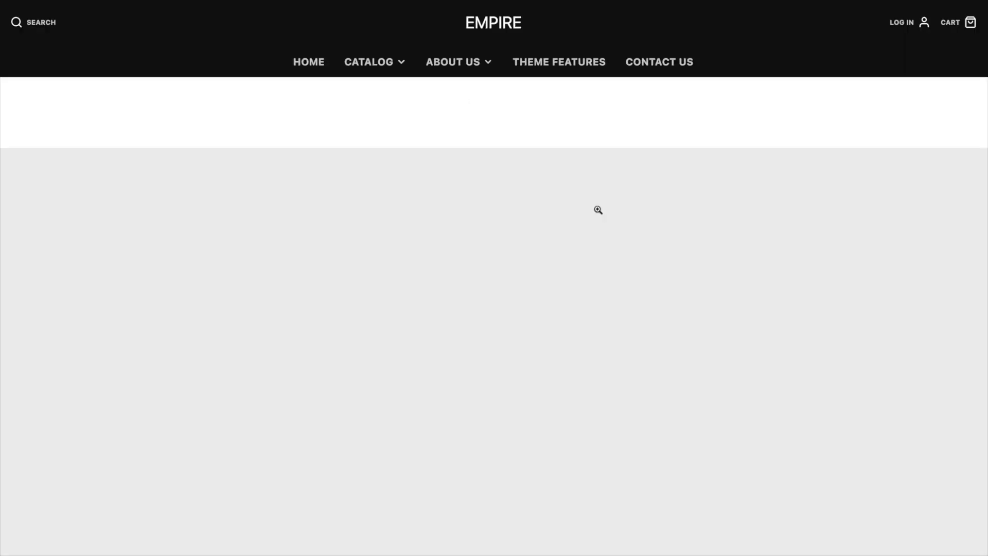
scroll(578, 223, down, 6)
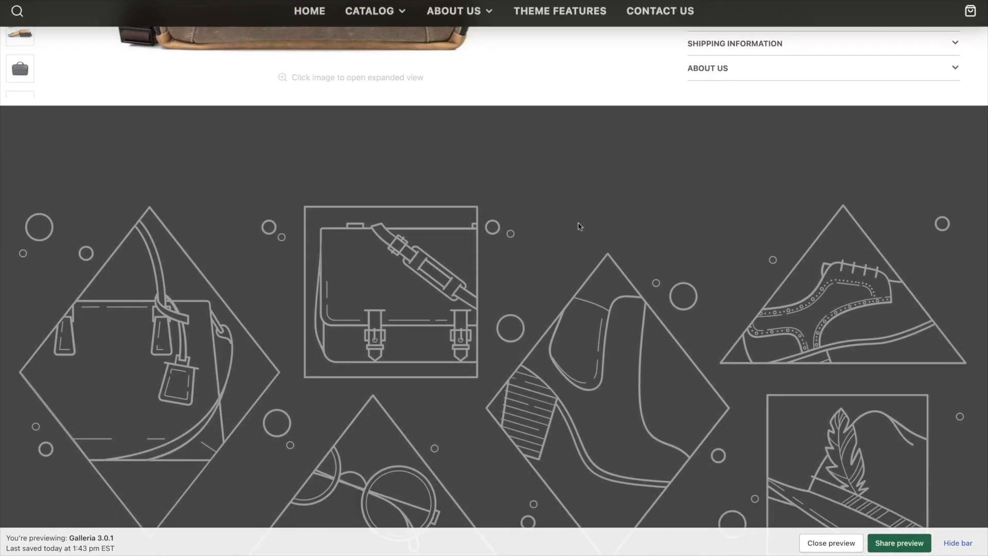
scroll(640, 279, down, 10)
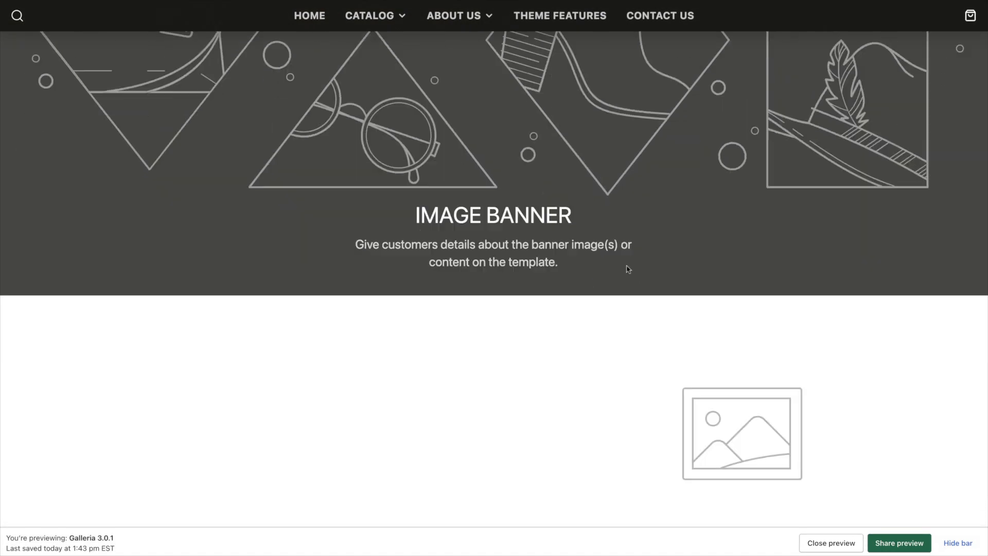
scroll(627, 269, down, 3)
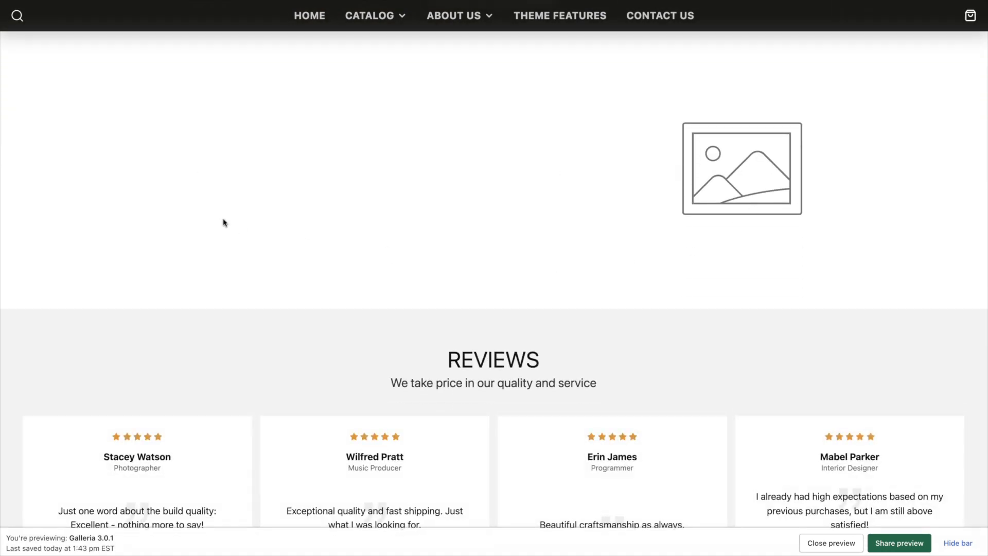
scroll(673, 221, up, 20)
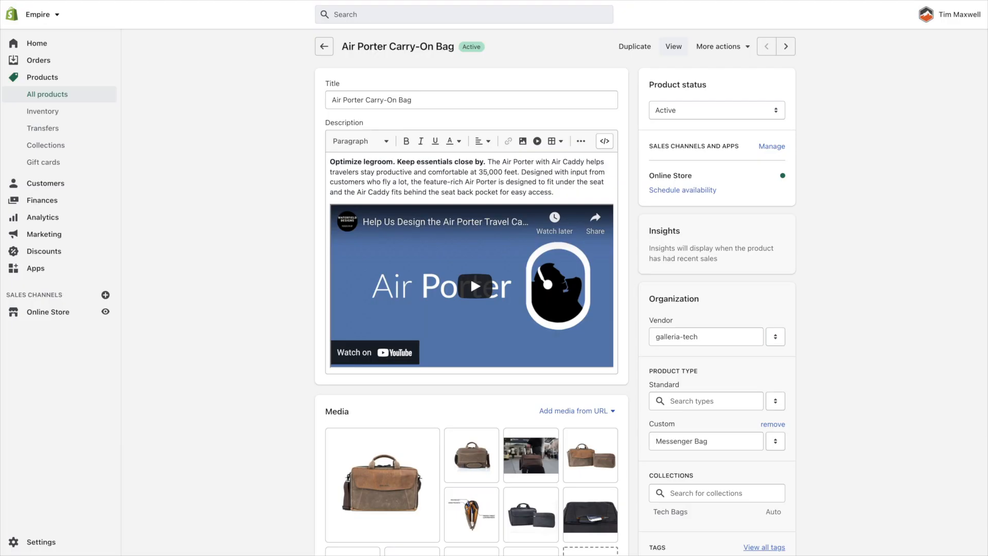
Fill the Air Porter's Heading metafield with "This is the Air Porter" and its Description text metafield with "Some cool description text.".
scroll(878, 185, down, 15)
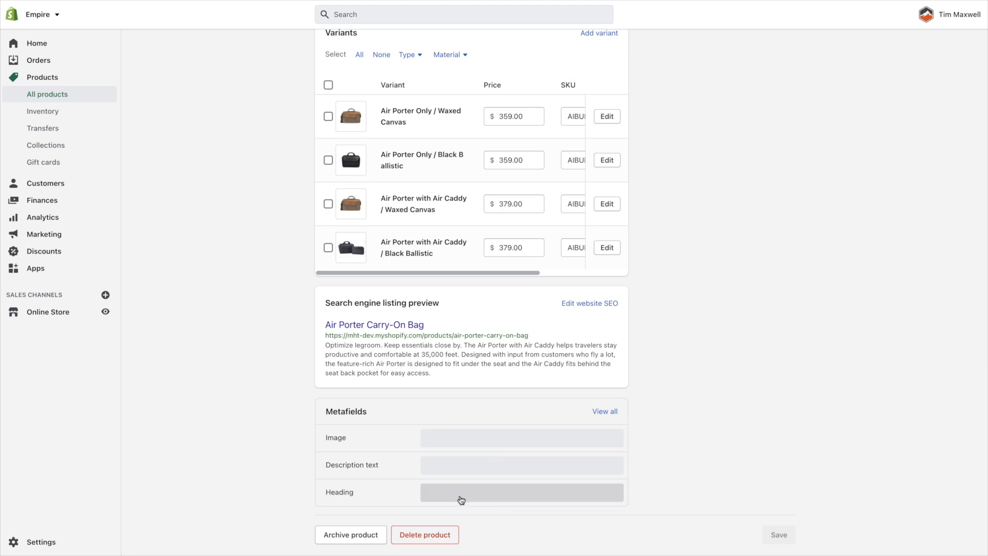
click(457, 492)
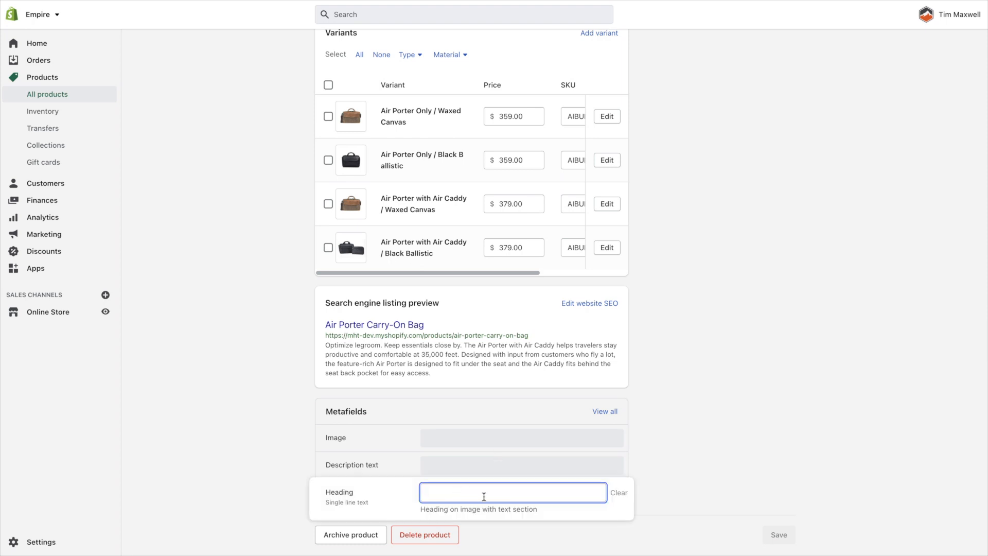
text(This is the Air)
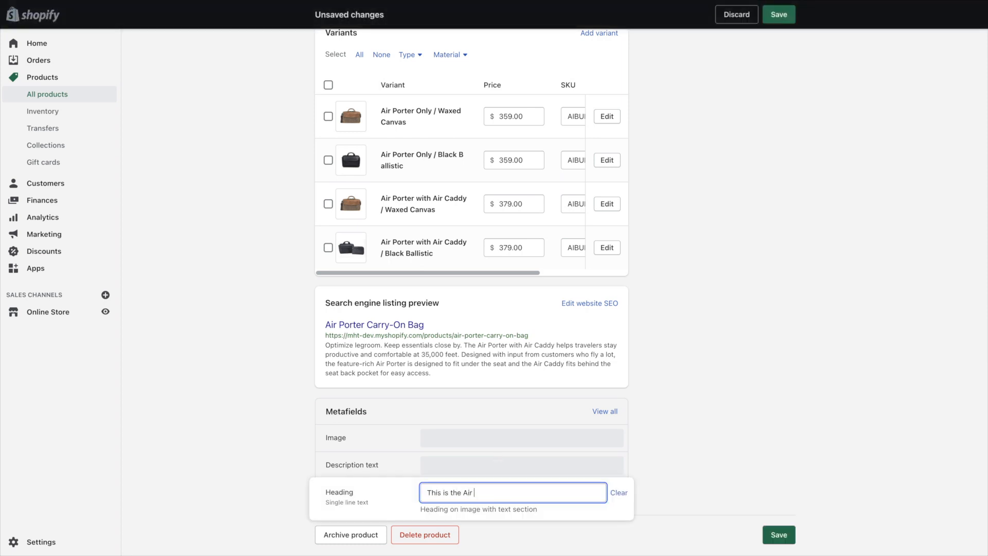
click(443, 463)
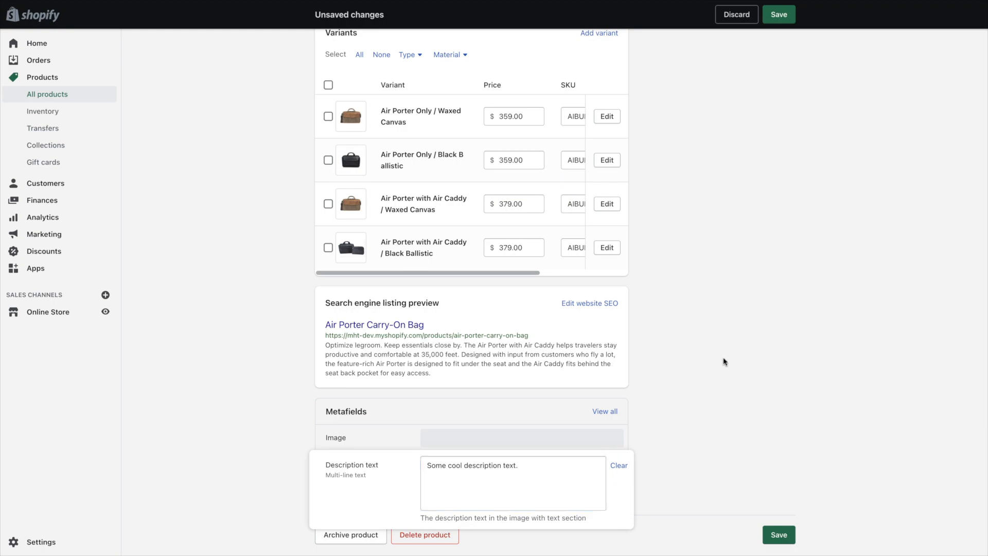
Assign the existing person-stands-on-rocks-poking-out-of-the-ocean image to the product's Image metafield and save the product.
click(490, 439)
click(466, 439)
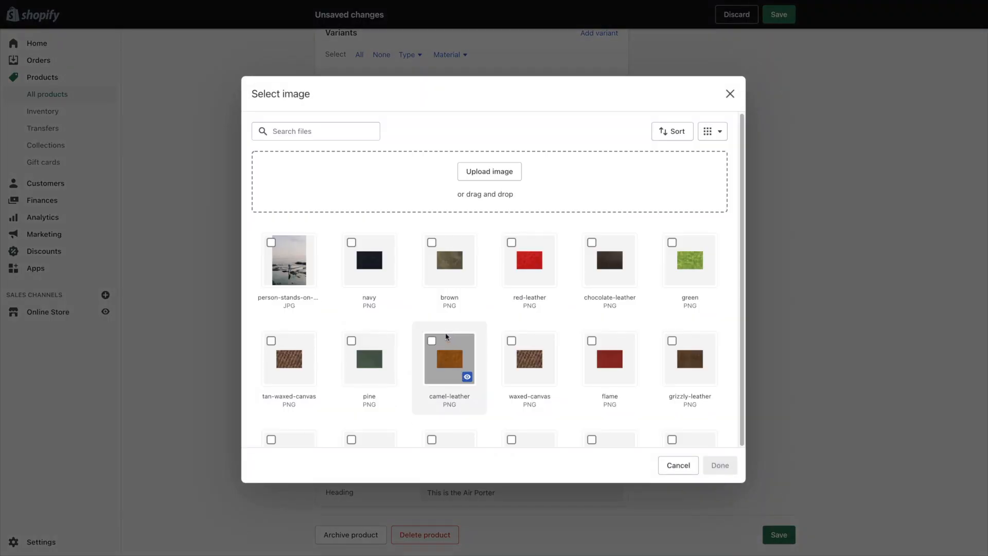
scroll(545, 321, down, 5)
scroll(545, 321, down, 2)
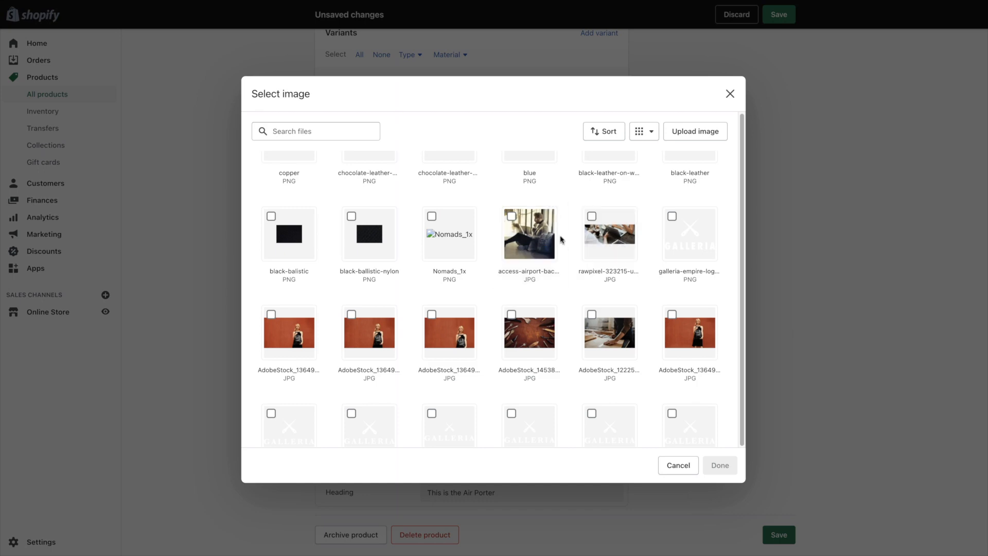
scroll(440, 291, up, 8)
click(312, 279)
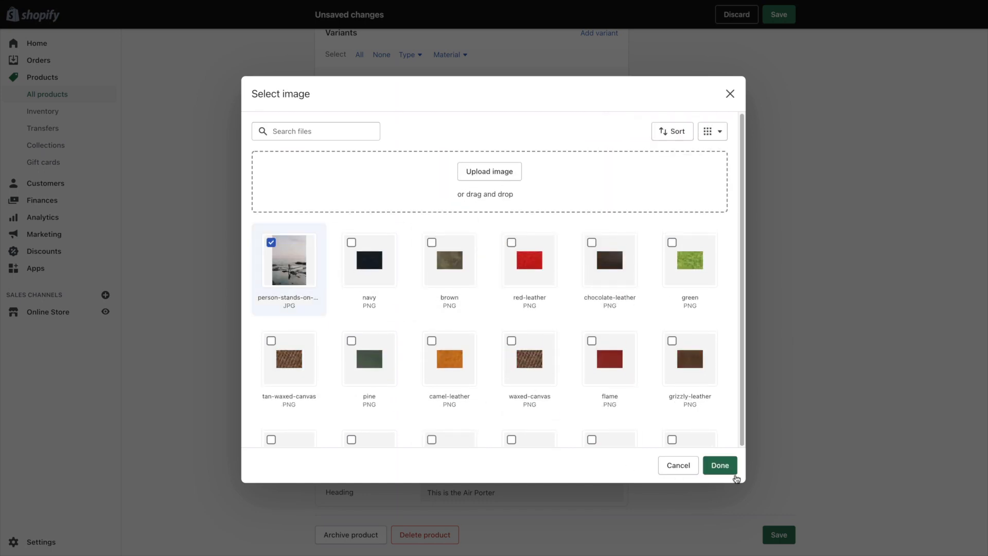
click(720, 465)
click(756, 350)
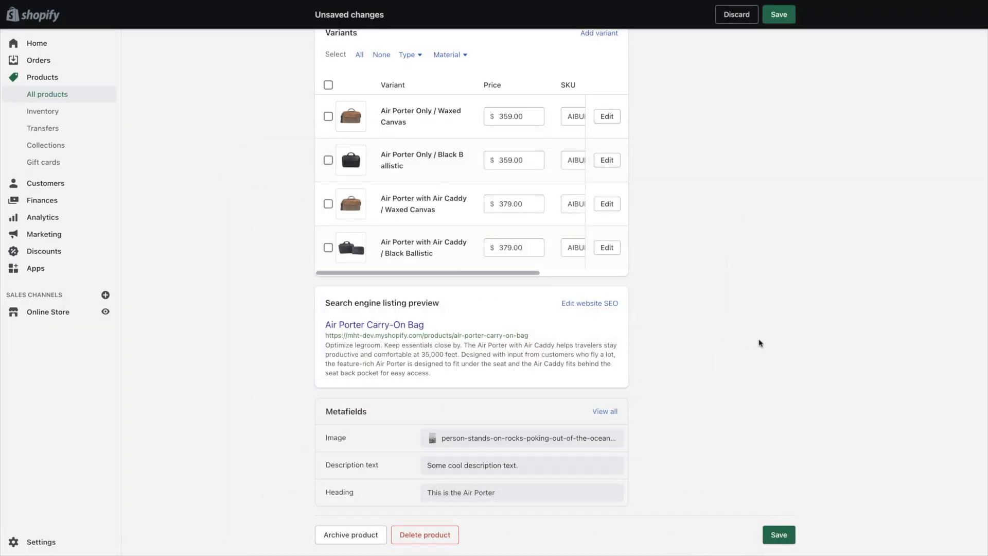
click(779, 535)
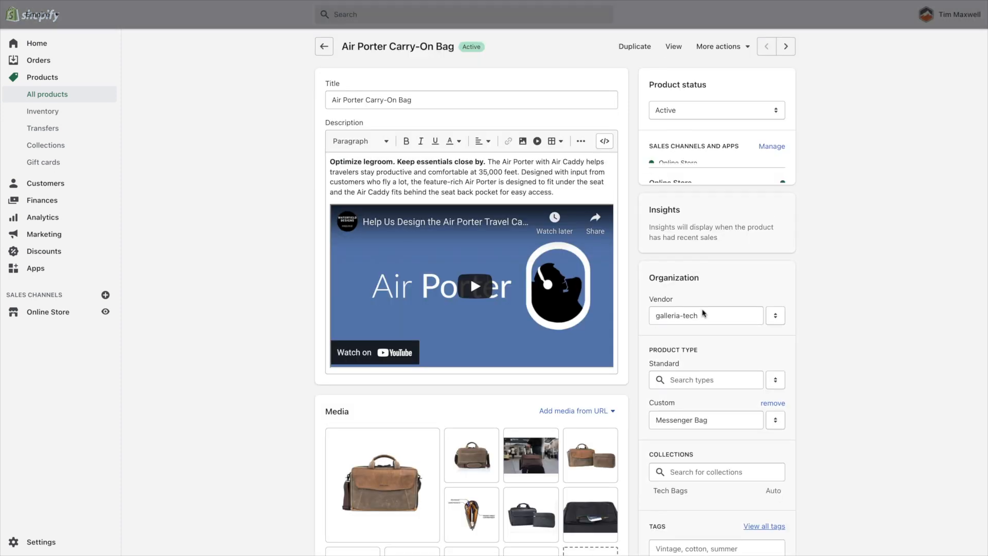
View the Air Porter page on the storefront again and check the heading, description and image in the Image with text section.
click(673, 47)
scroll(549, 151, down, 15)
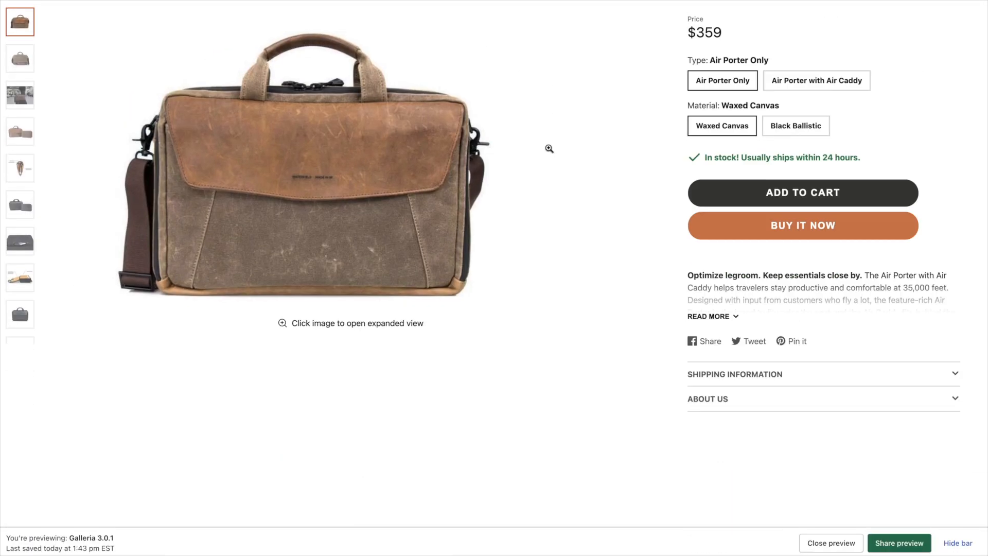
scroll(550, 149, down, 6)
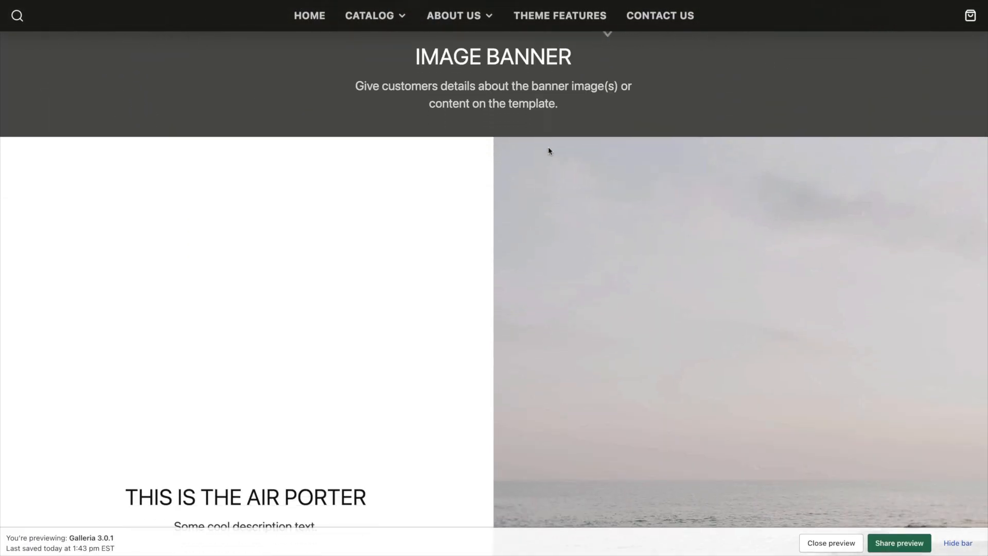
scroll(804, 295, down, 3)
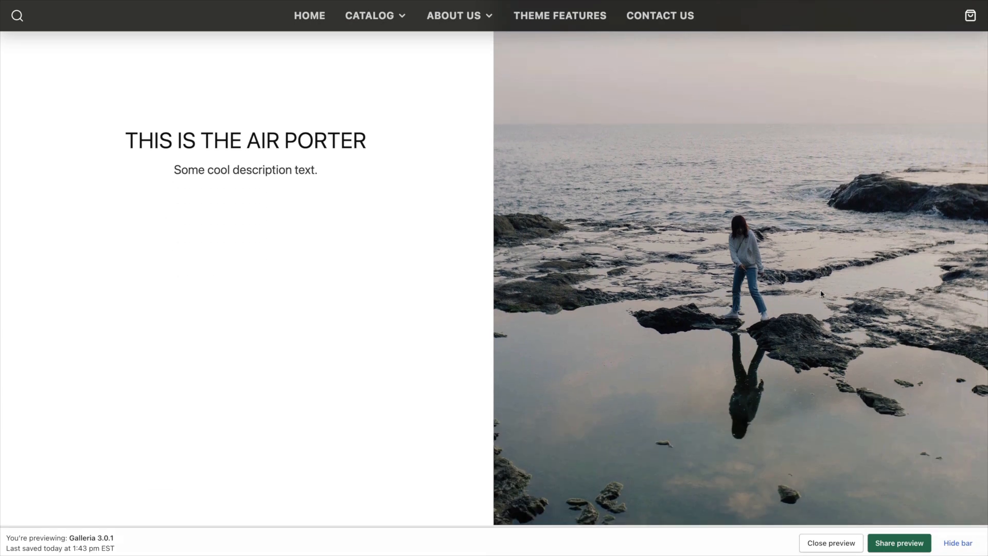
scroll(401, 280, up, 5)
scroll(644, 295, down, 3)
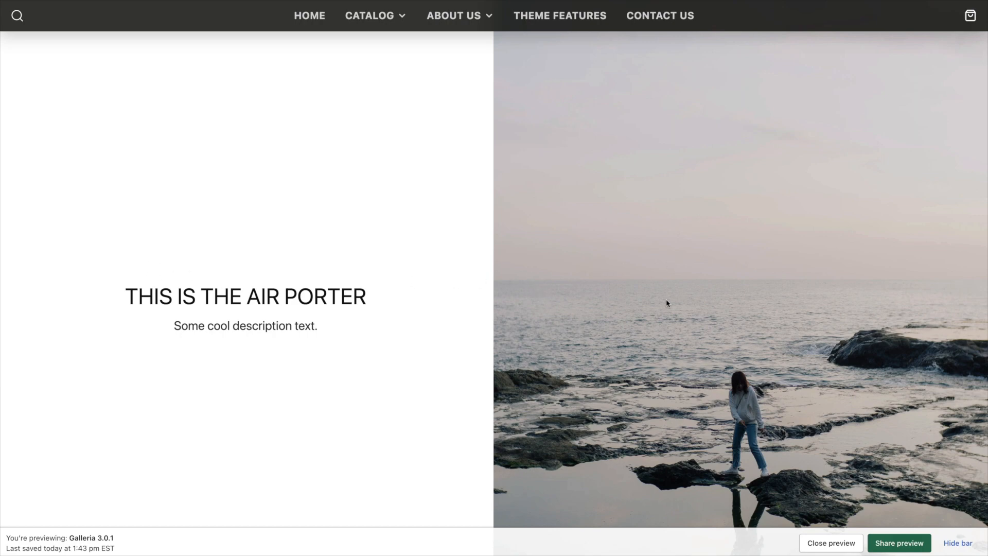
scroll(667, 306, up, 5)
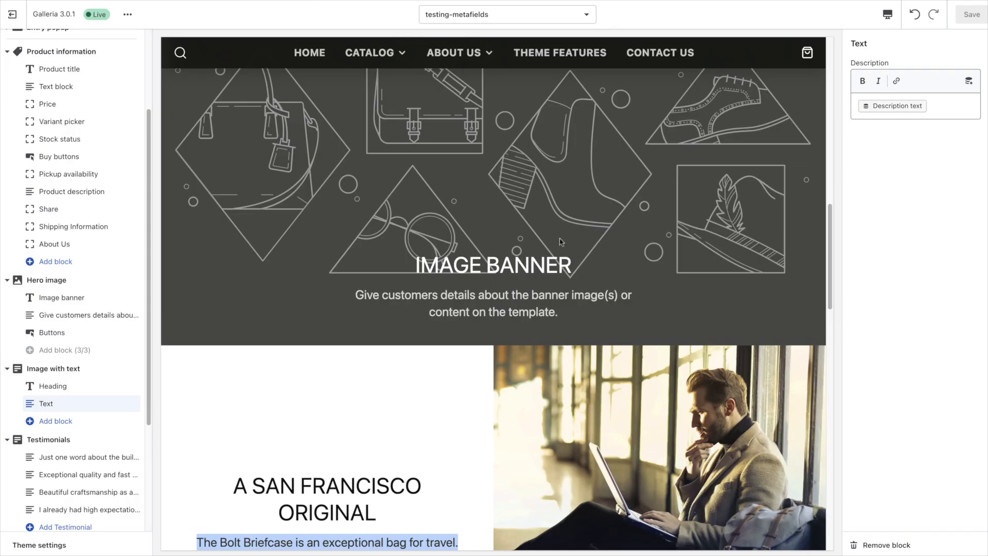
Return to the theme editor and examine the product information area in the Bolt Briefcase preview.
scroll(634, 261, up, 10)
scroll(747, 280, down, 4)
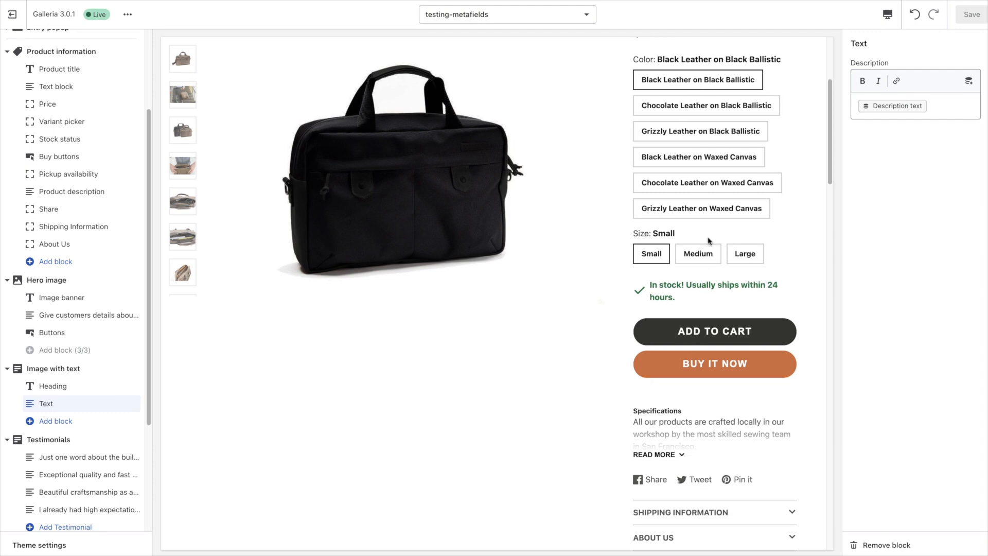
scroll(708, 241, down, 5)
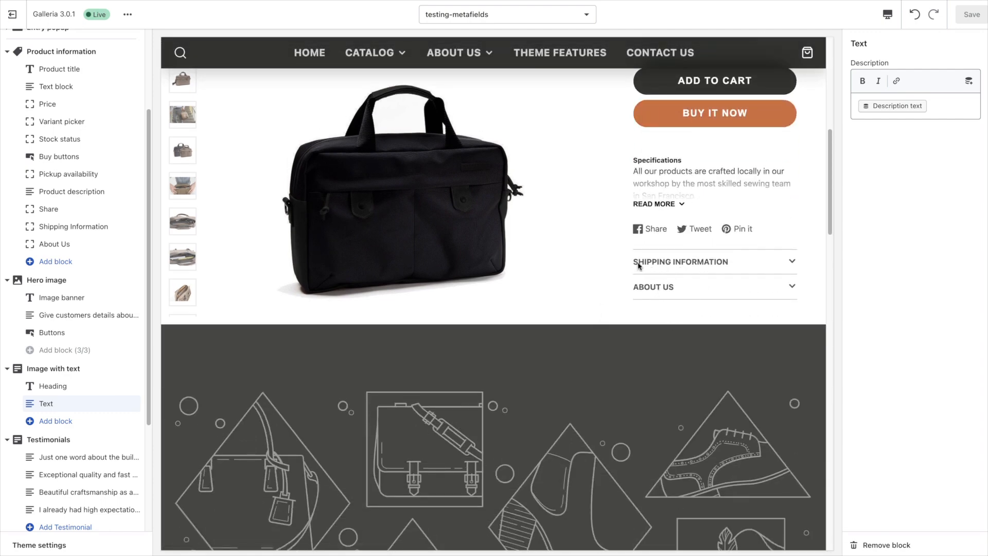
scroll(730, 267, up, 8)
scroll(728, 269, up, 1)
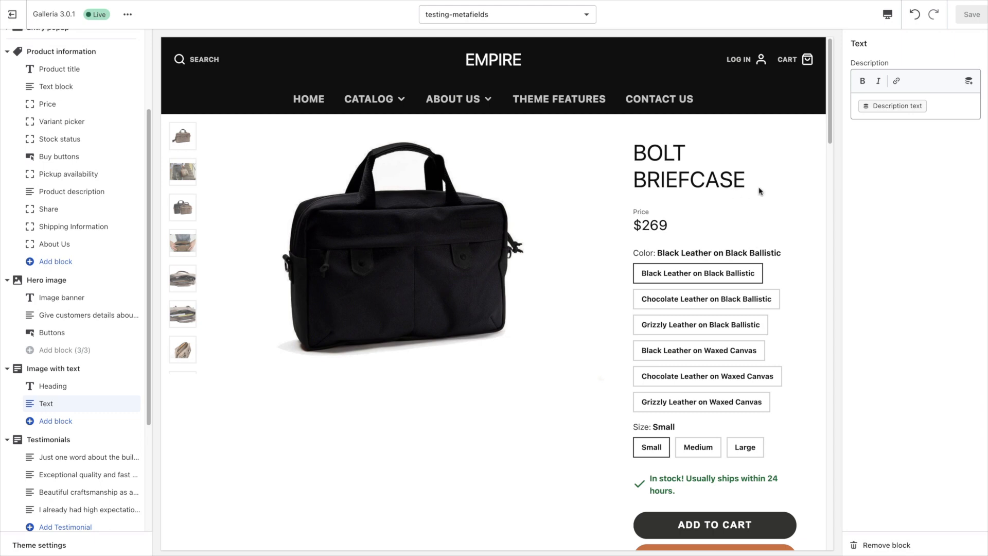
scroll(760, 191, down, 1)
scroll(759, 189, up, 1)
scroll(148, 210, up, 1)
Hide the Product title block in the template's Product information section.
scroll(148, 210, up, 3)
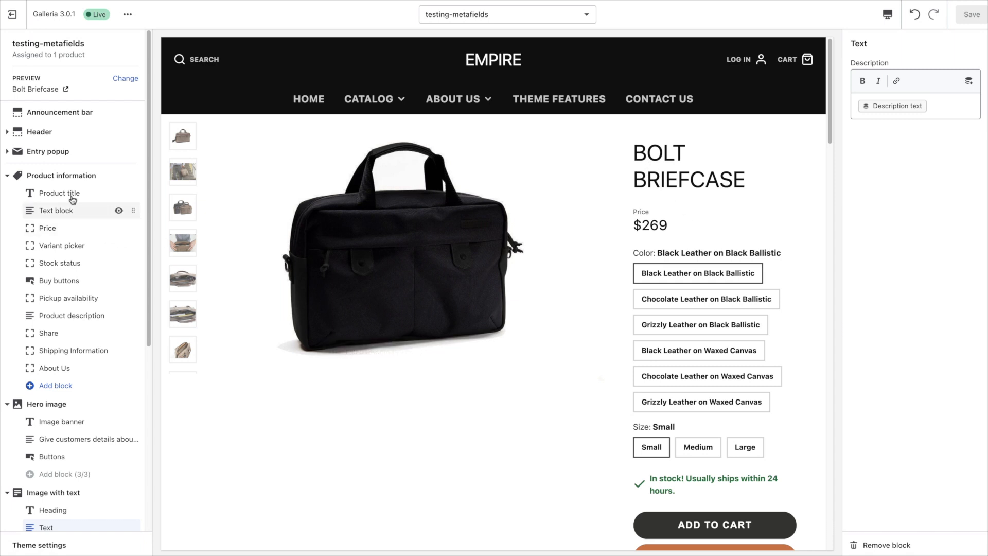
click(119, 194)
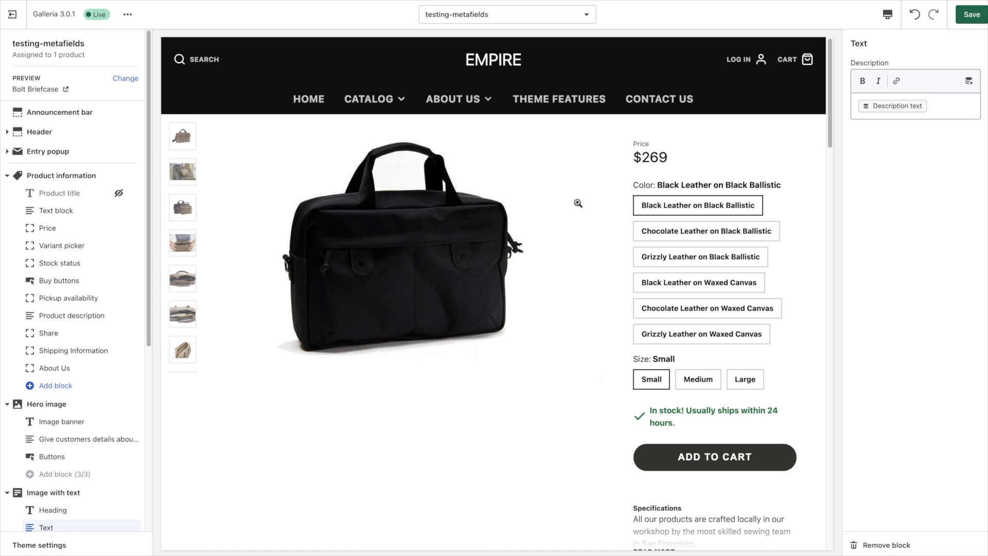
Show the Product title block again and switch the Text block's visibility off and back on in Product information.
mouse_move(453, 99)
click(119, 194)
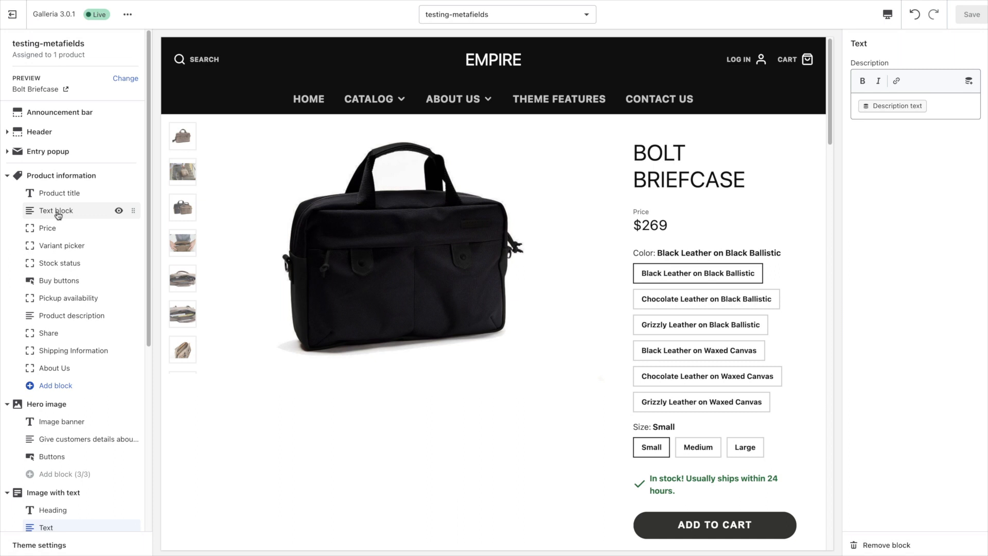
click(119, 211)
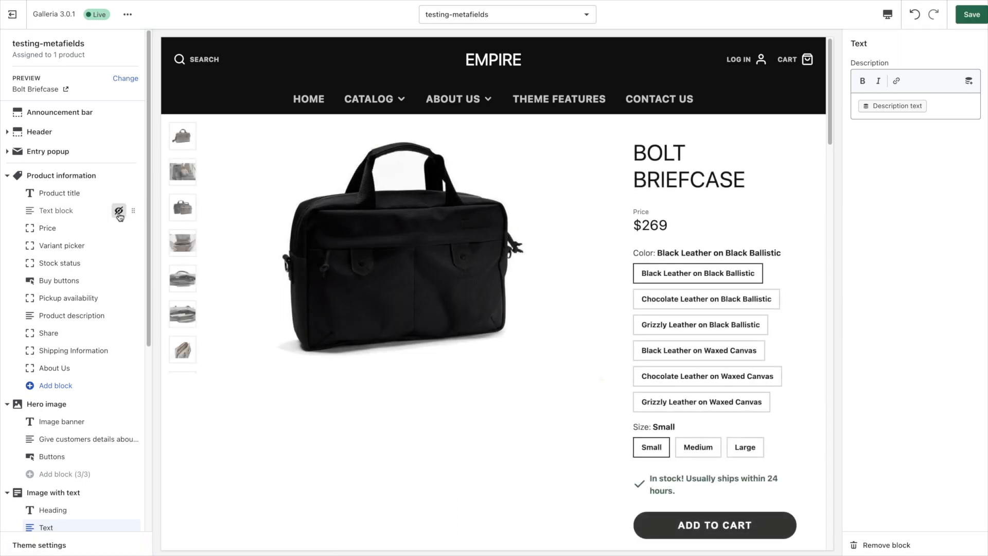
click(119, 212)
Open the Text block's settings and examine the product information blocks in the Bolt Briefcase preview.
click(110, 212)
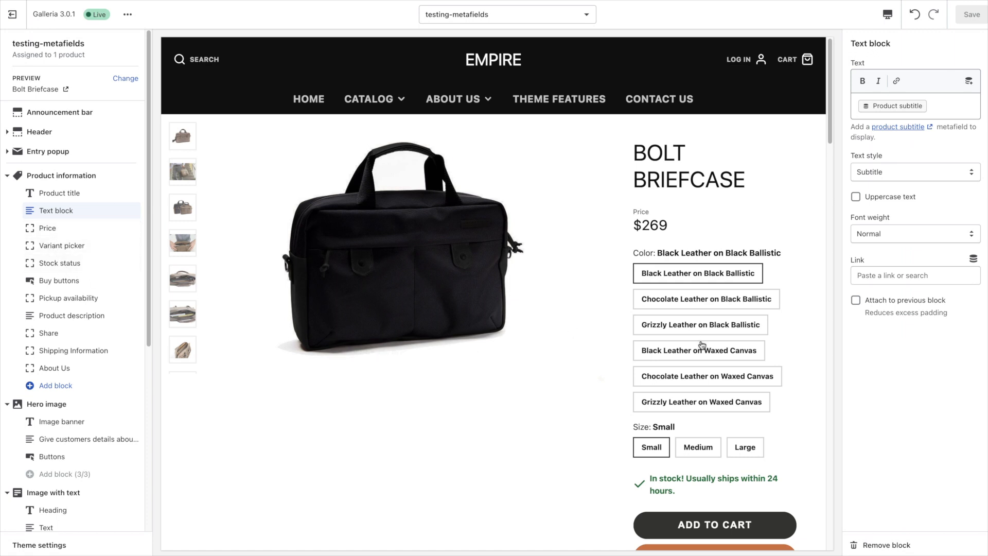
scroll(702, 345, down, 3)
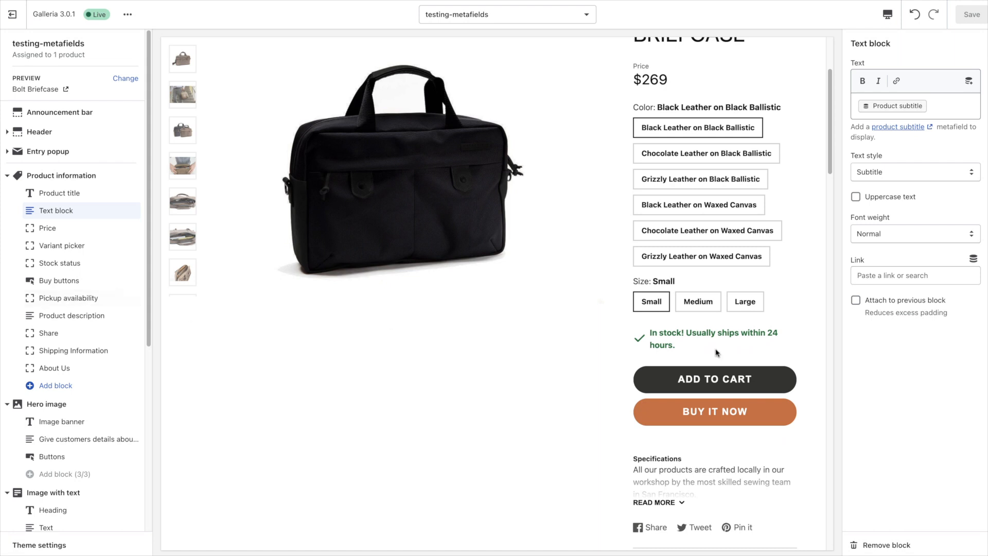
scroll(669, 350, down, 4)
scroll(684, 355, up, 2)
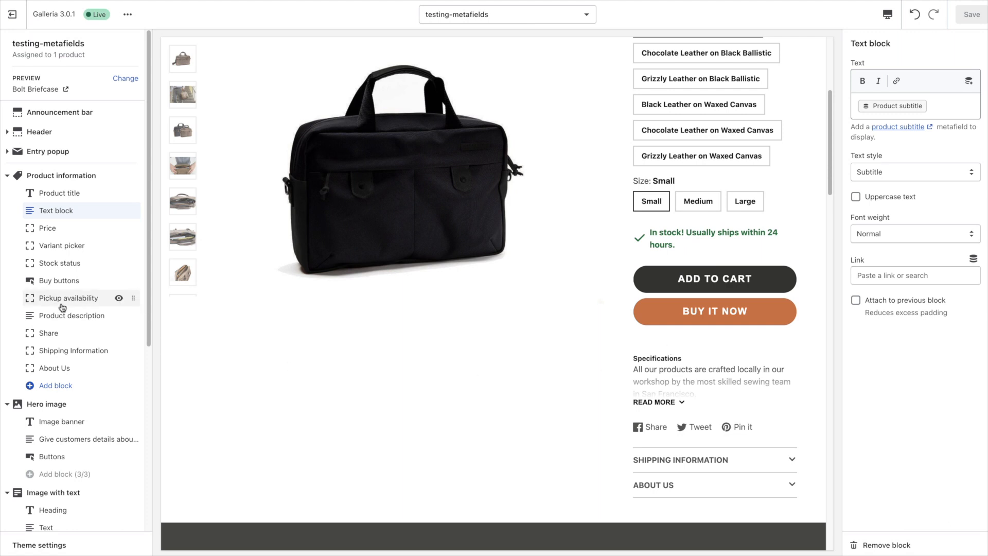
scroll(662, 346, down, 2)
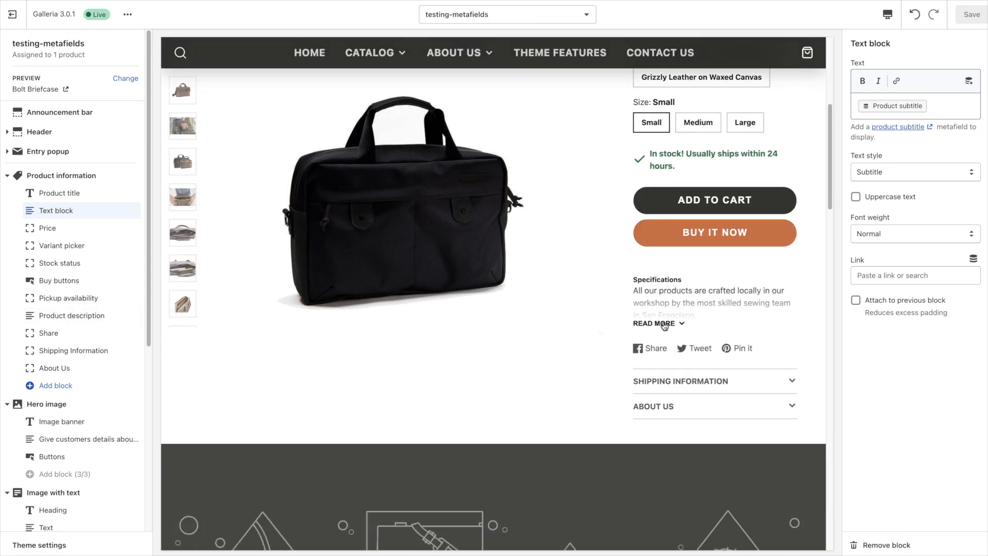
Open the Product description block's settings and expand the full description in the preview to review it.
click(88, 322)
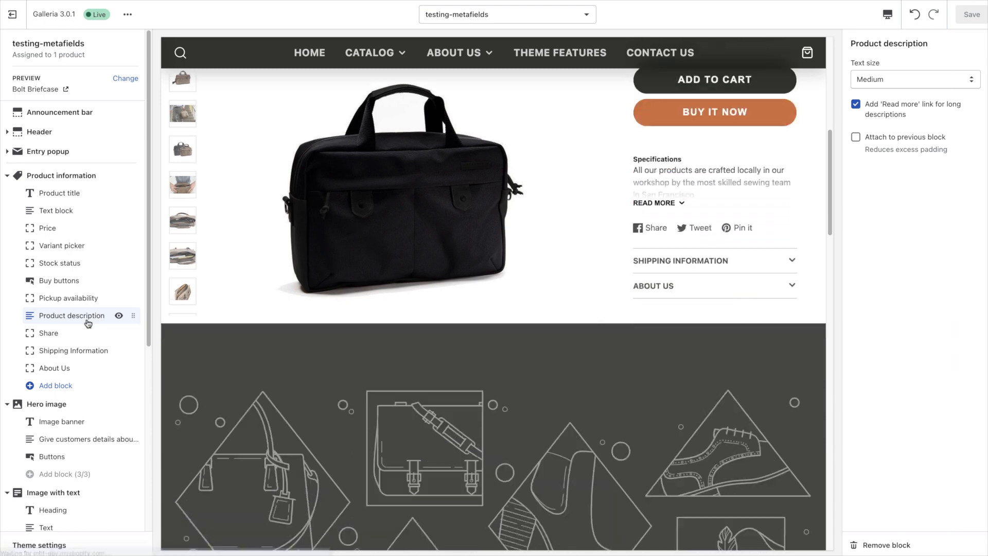
scroll(739, 174, up, 3)
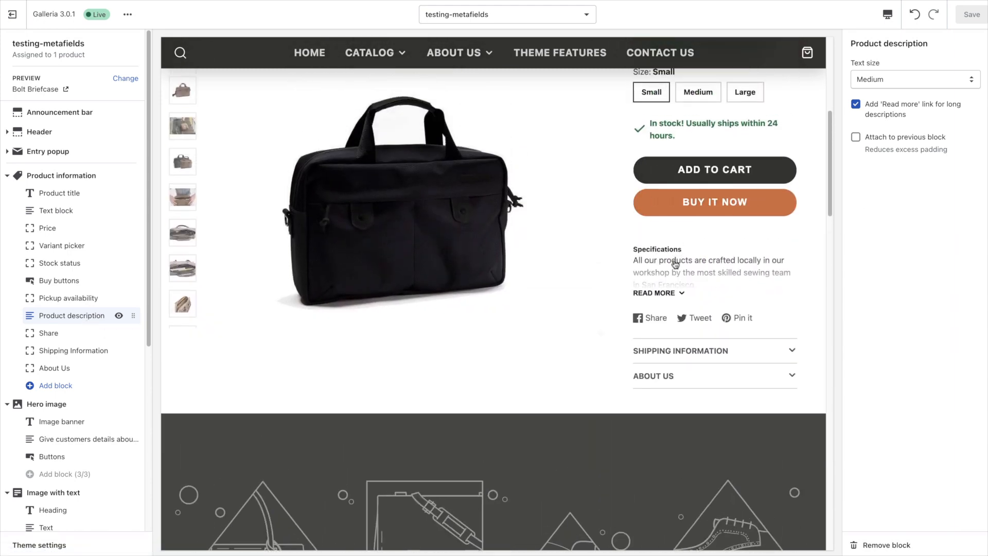
click(685, 293)
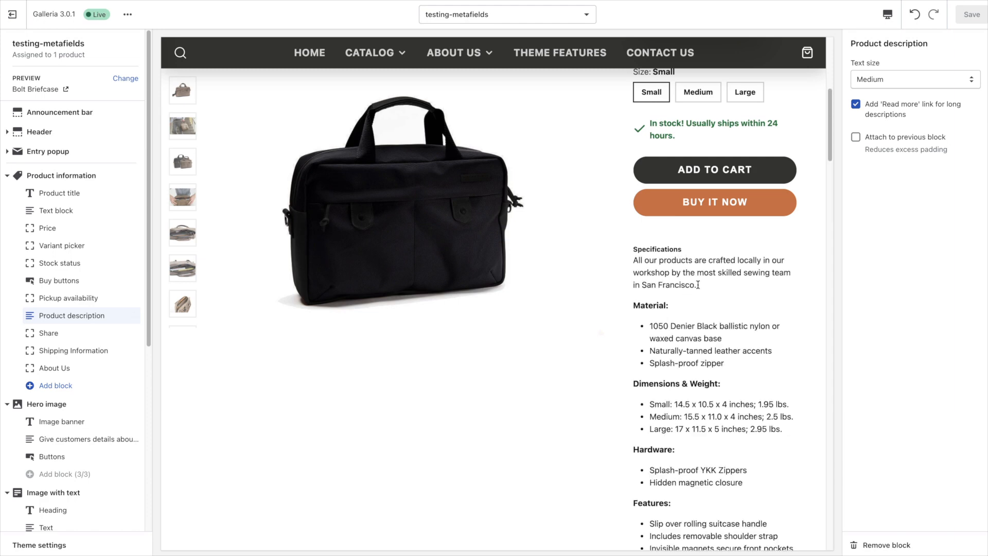
scroll(698, 285, down, 12)
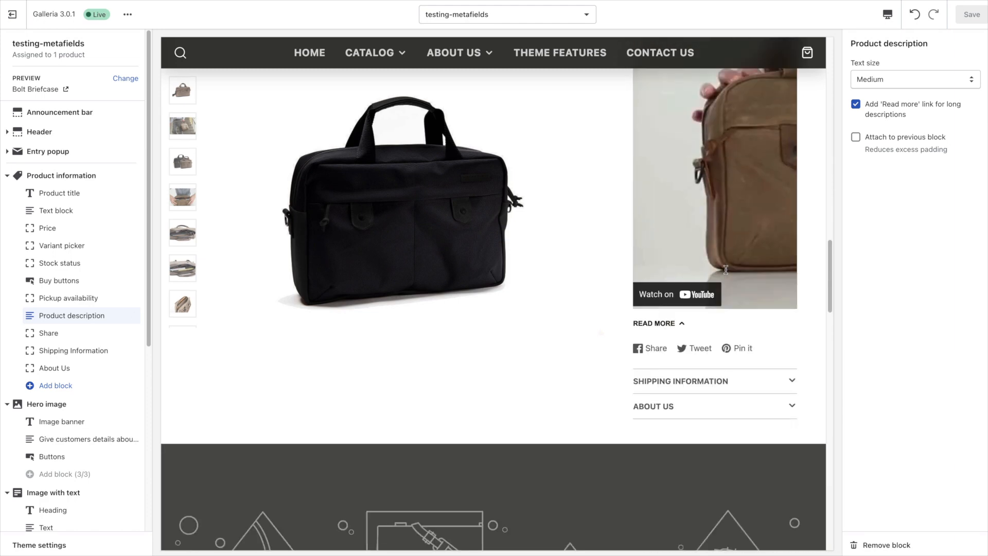
scroll(726, 269, down, 3)
scroll(726, 269, up, 2)
scroll(684, 246, down, 10)
scroll(746, 276, up, 10)
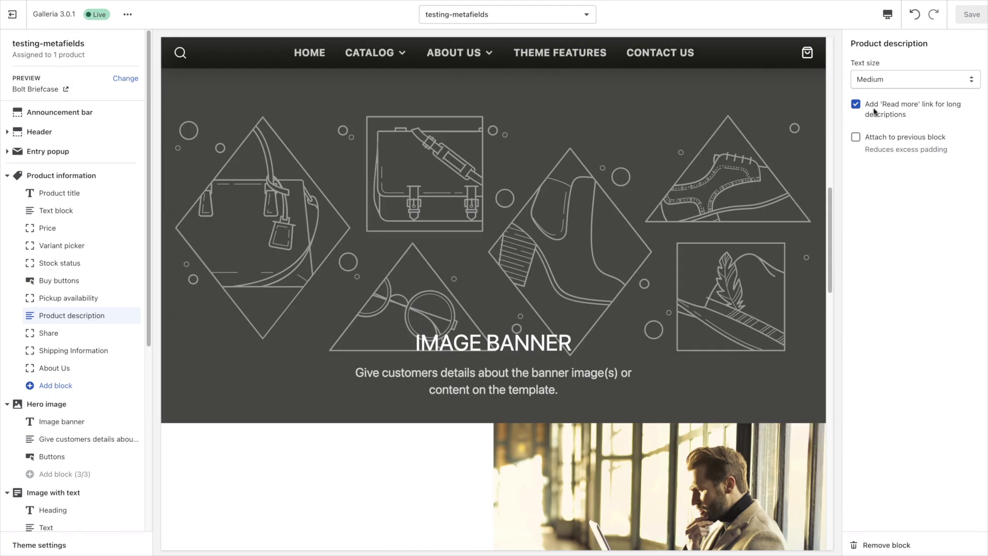
scroll(776, 191, up, 8)
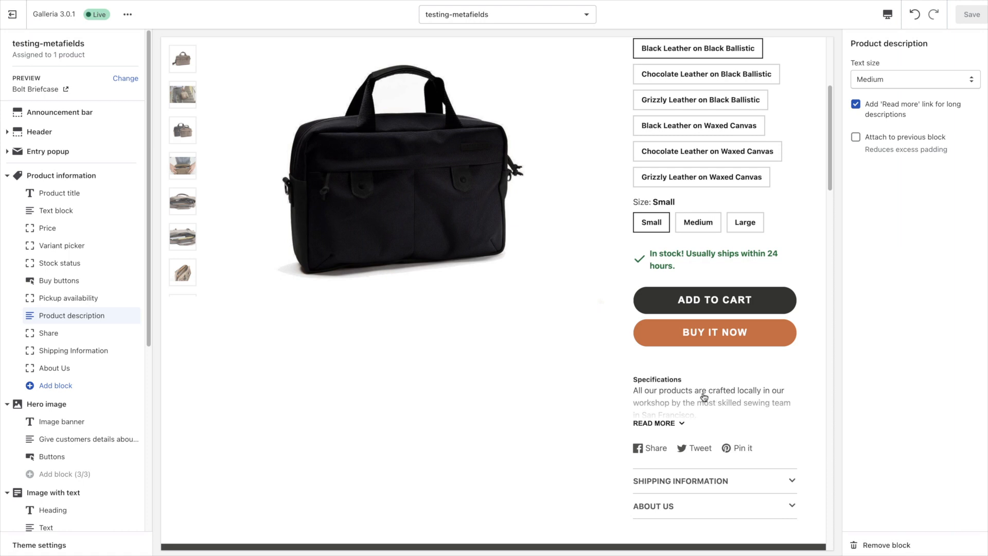
Examine the accordion tabs in the preview and the list of block types that can be added to Product information.
scroll(669, 379, down, 2)
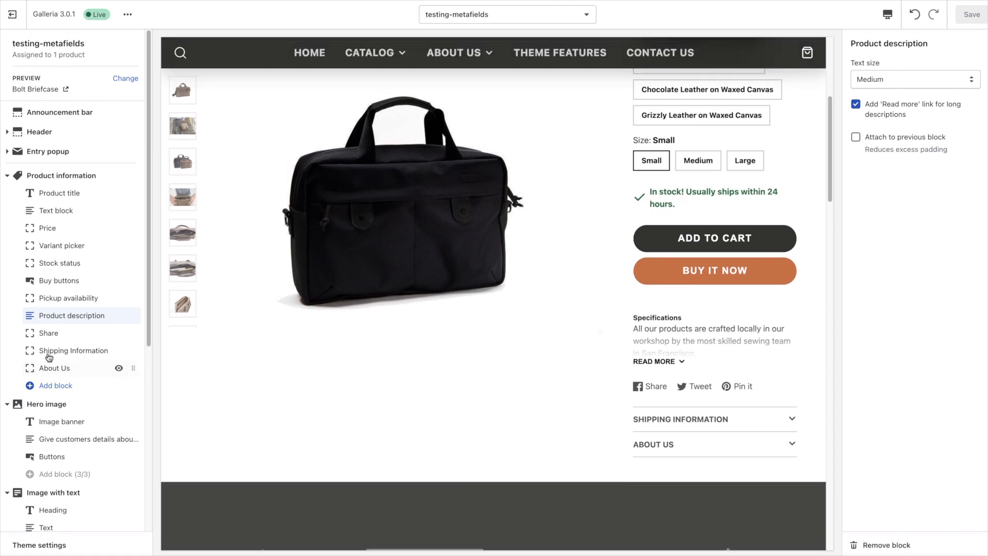
scroll(648, 362, down, 2)
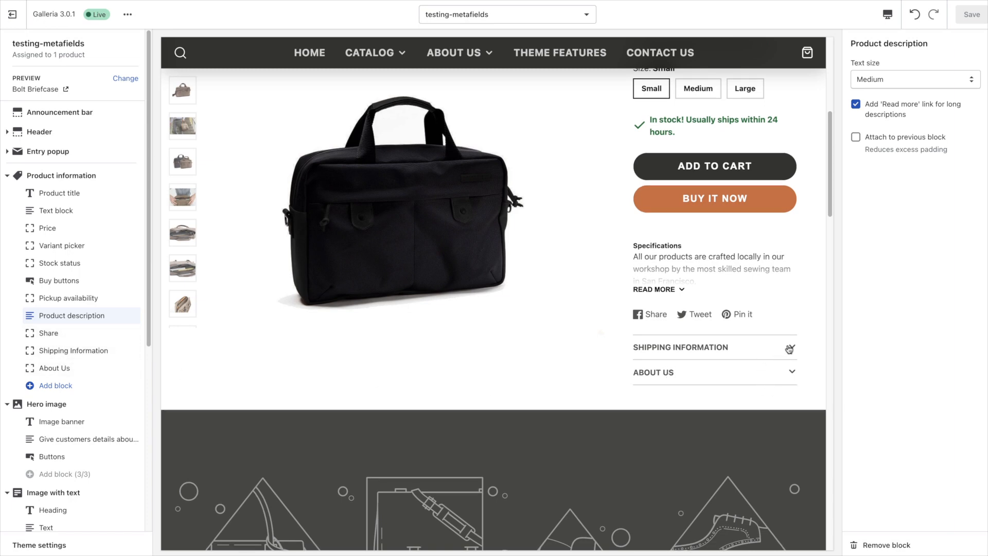
click(56, 386)
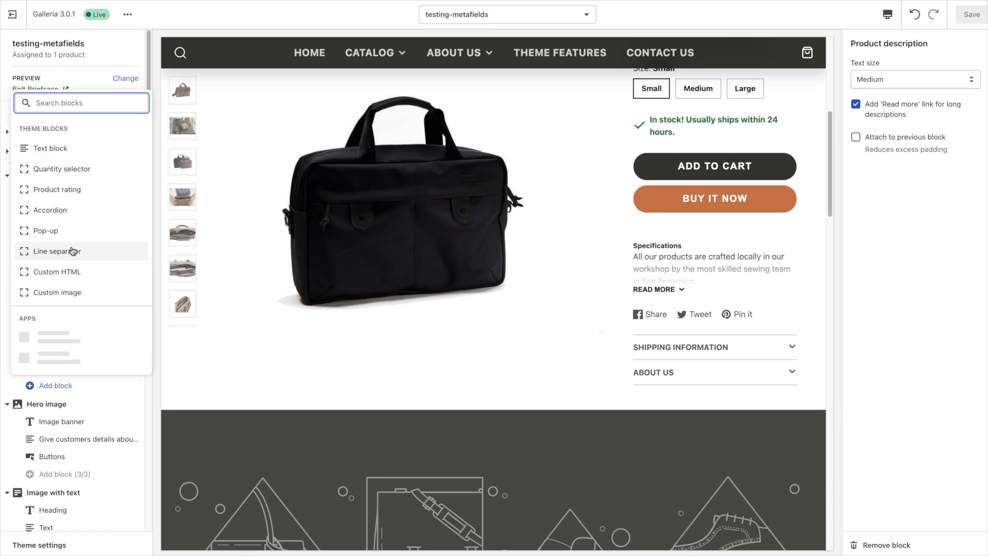
scroll(50, 290, down, 2)
scroll(61, 307, up, 2)
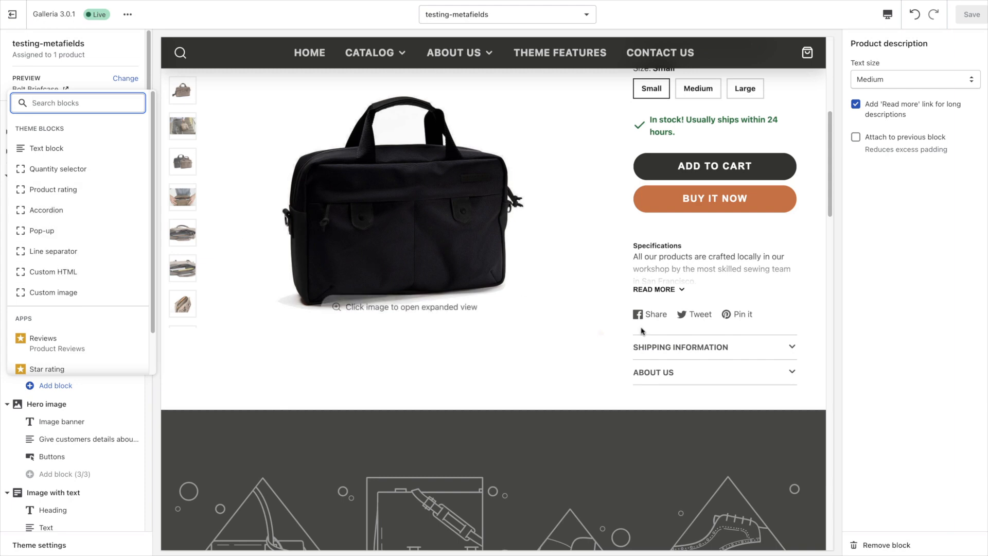
Expand the Shipping Information accordion in the preview and compare it with the block's heading and content settings.
click(791, 347)
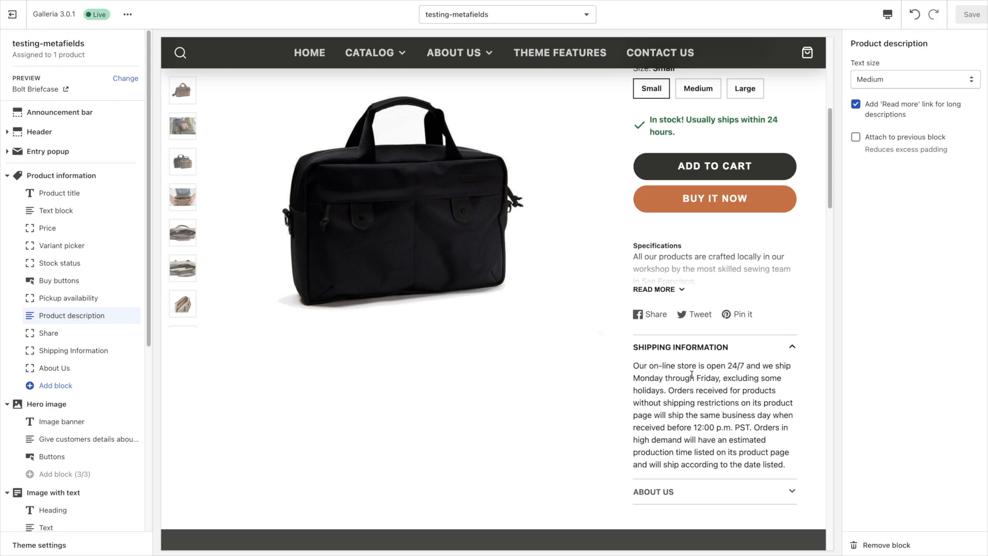
click(56, 352)
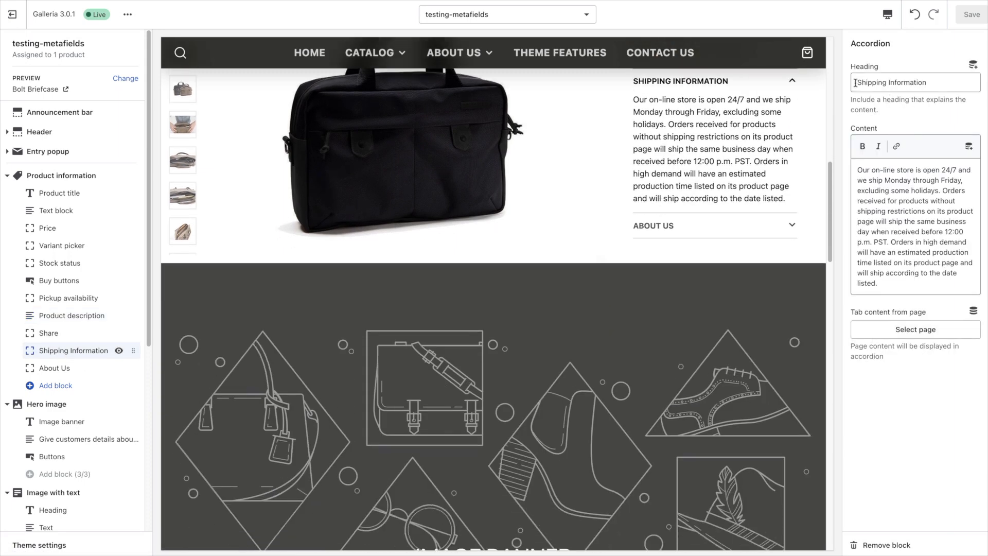
drag(932, 80, 844, 98)
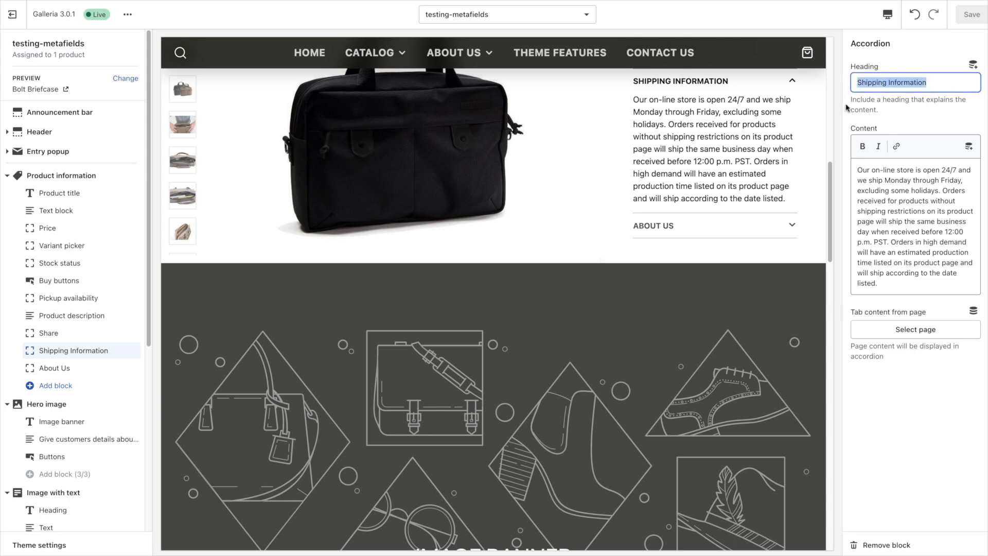
drag(859, 170, 905, 284)
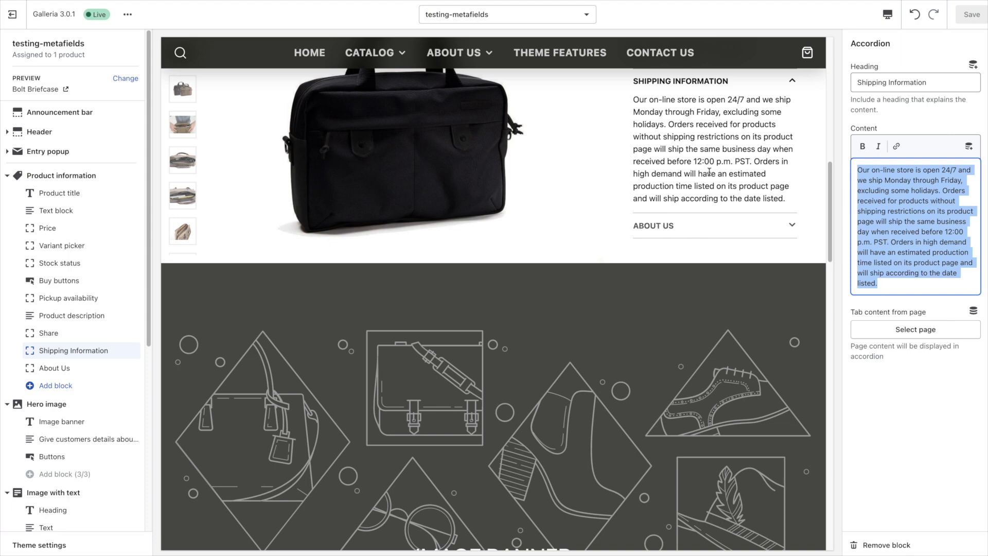
scroll(709, 172, up, 2)
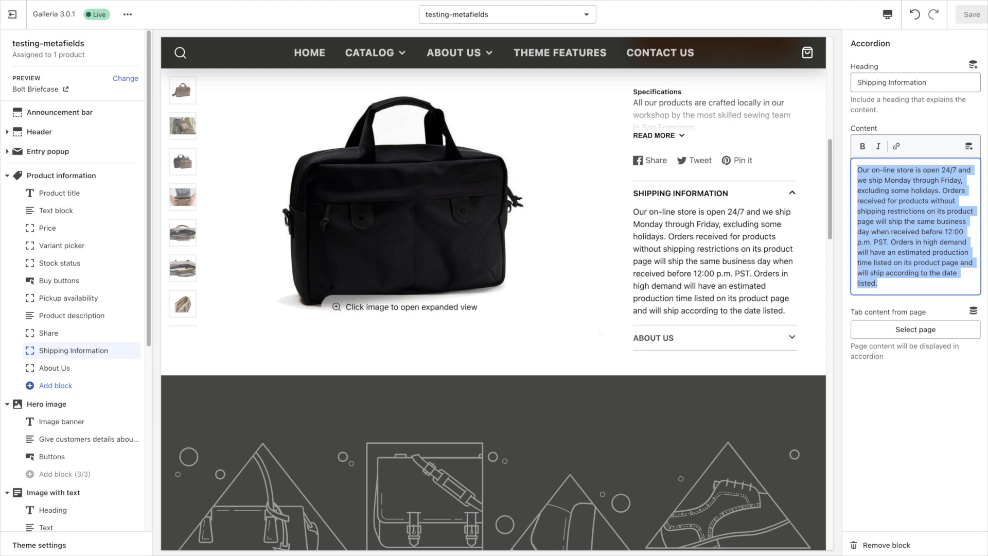
Add an Accordion block to the Product information section and set its heading to "Tech Specs".
click(55, 387)
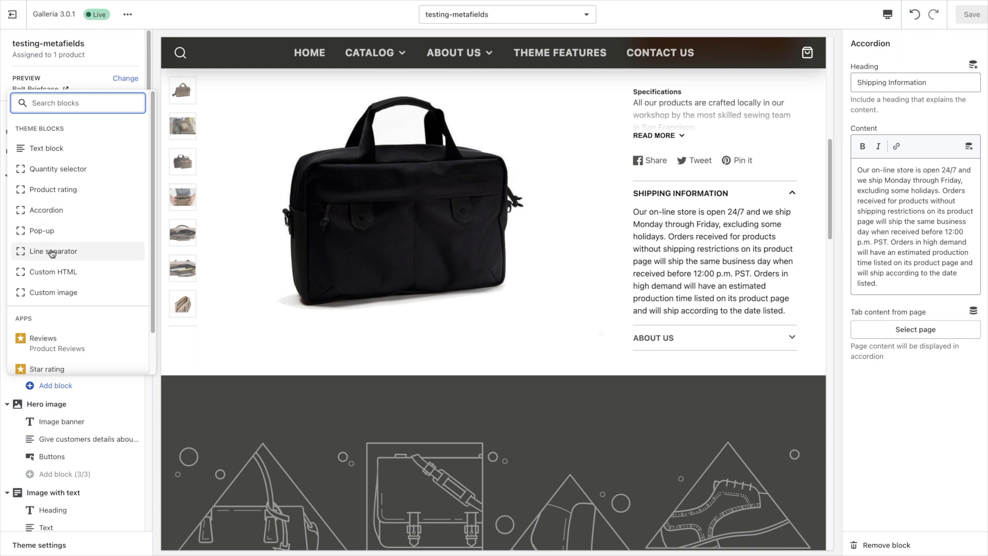
click(53, 211)
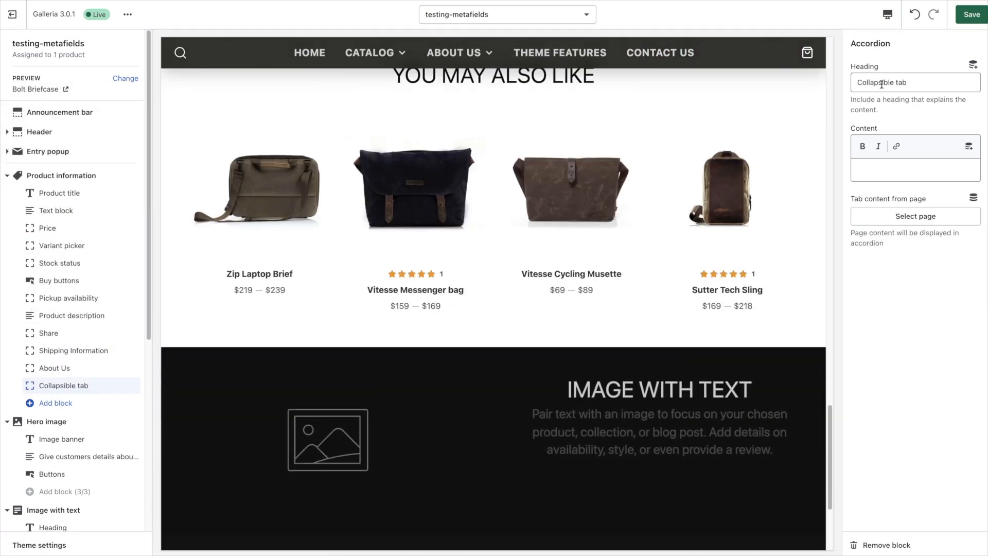
triple_click(882, 84)
text(Techn)
key(BackSpace)
text(Specs)
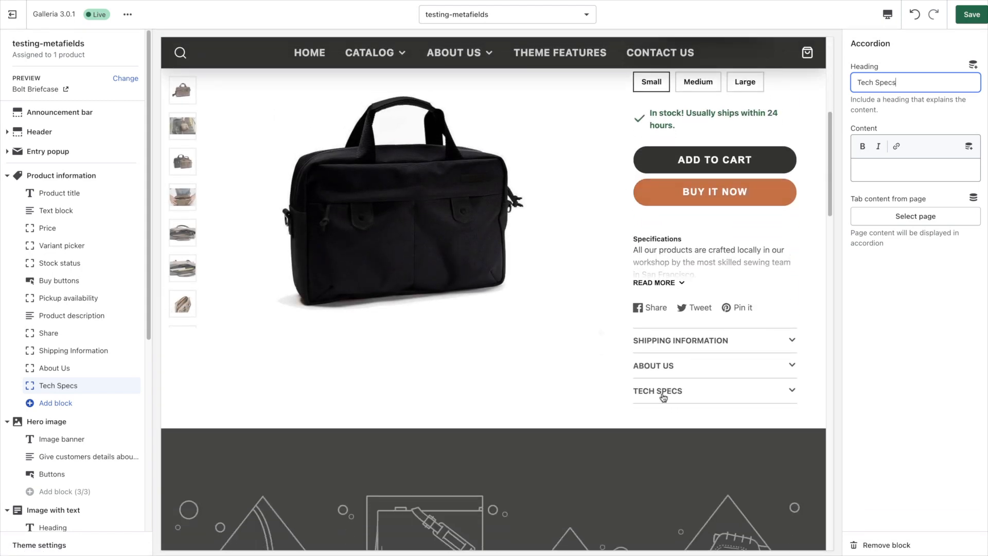
click(875, 171)
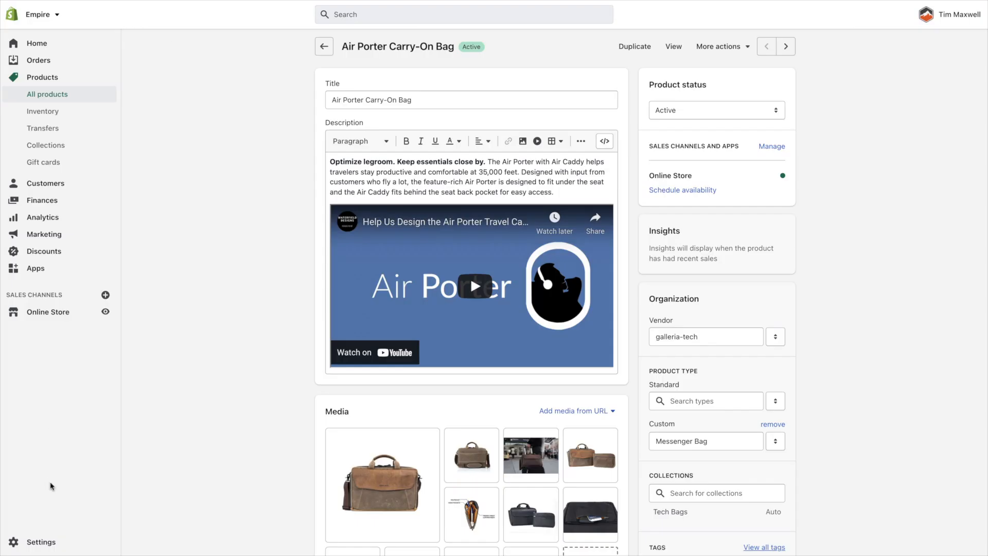
Switch to the Shopify admin and open the product metafield definitions in the store settings.
click(21, 543)
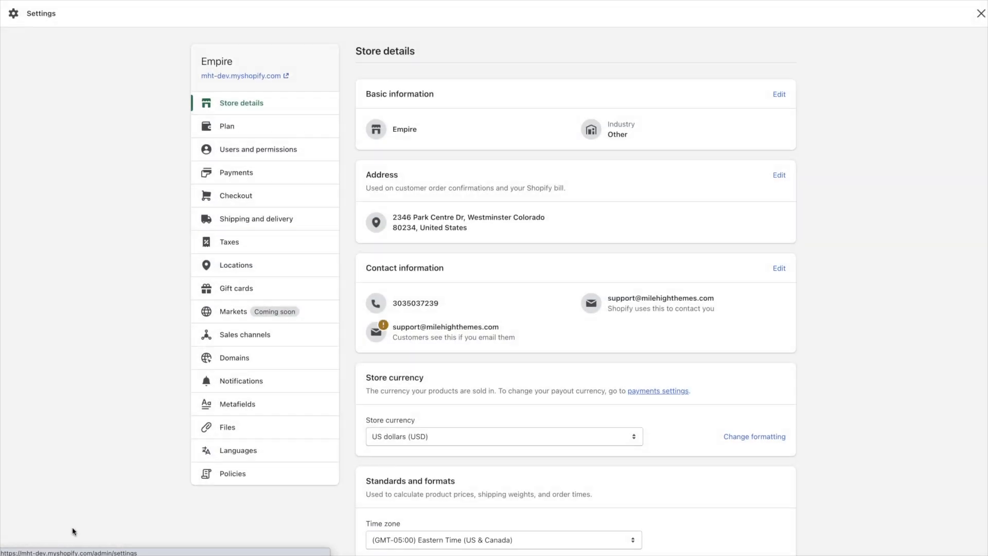
click(237, 403)
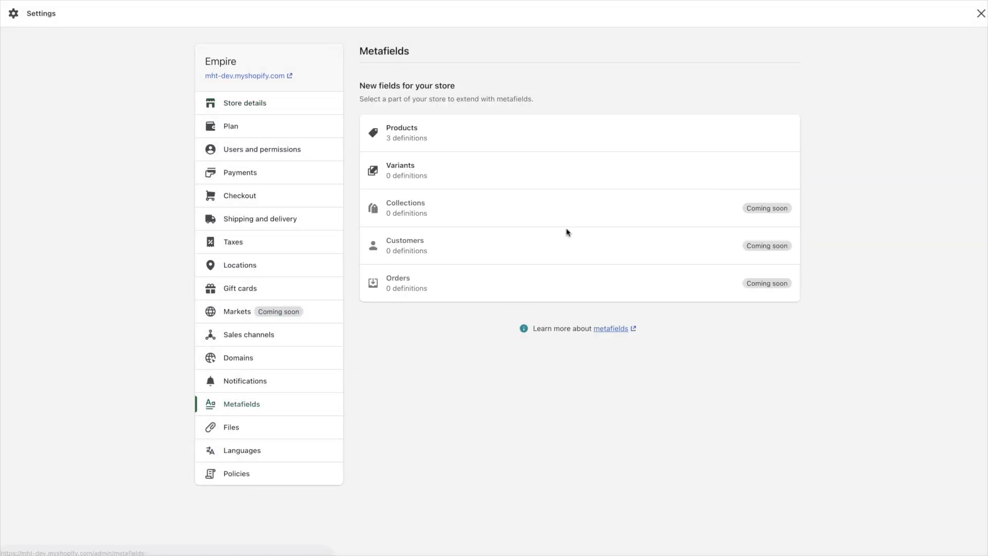
click(386, 131)
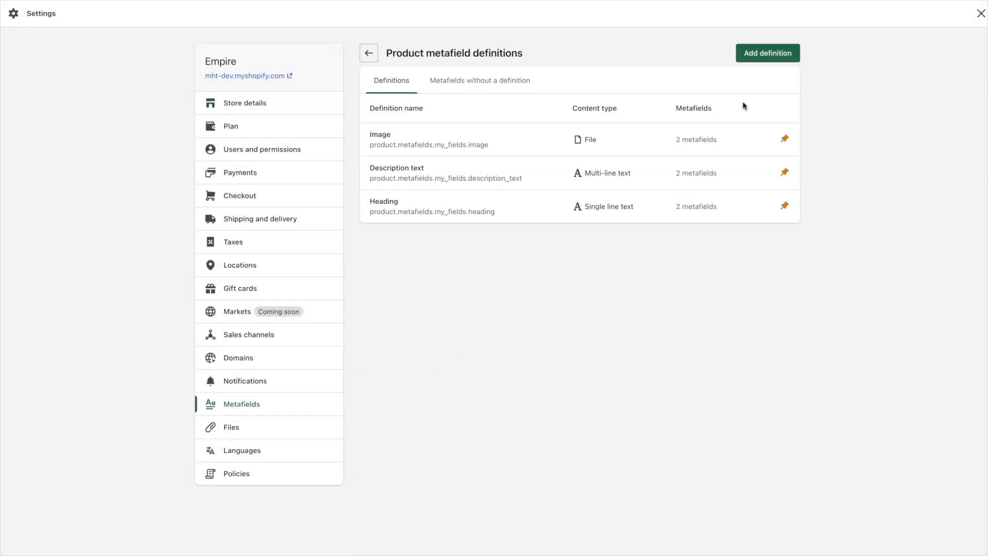
Create and save a product metafield definition named "Tech Specs" with the Multi-line text content type.
click(768, 55)
click(449, 100)
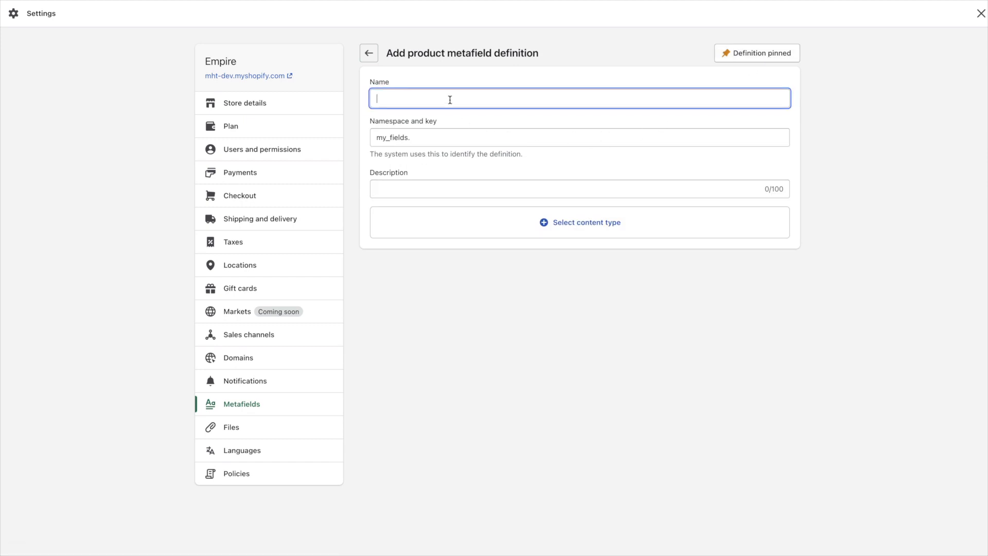
text(Tech Specs)
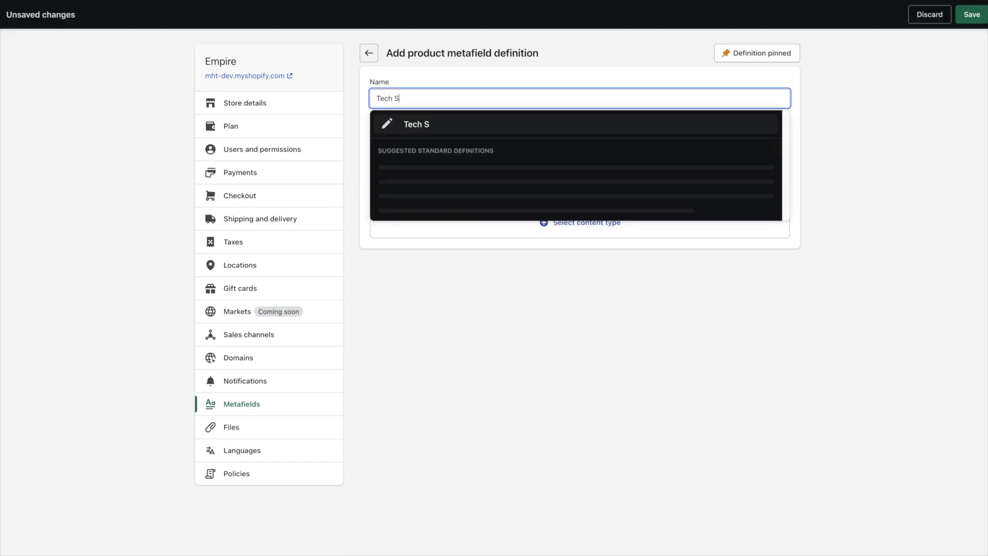
click(792, 173)
click(401, 188)
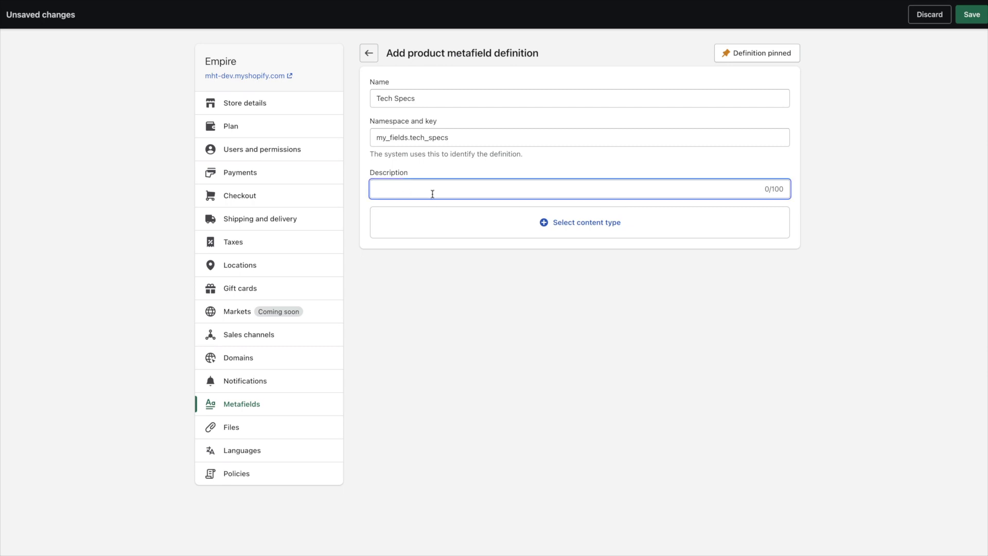
click(602, 224)
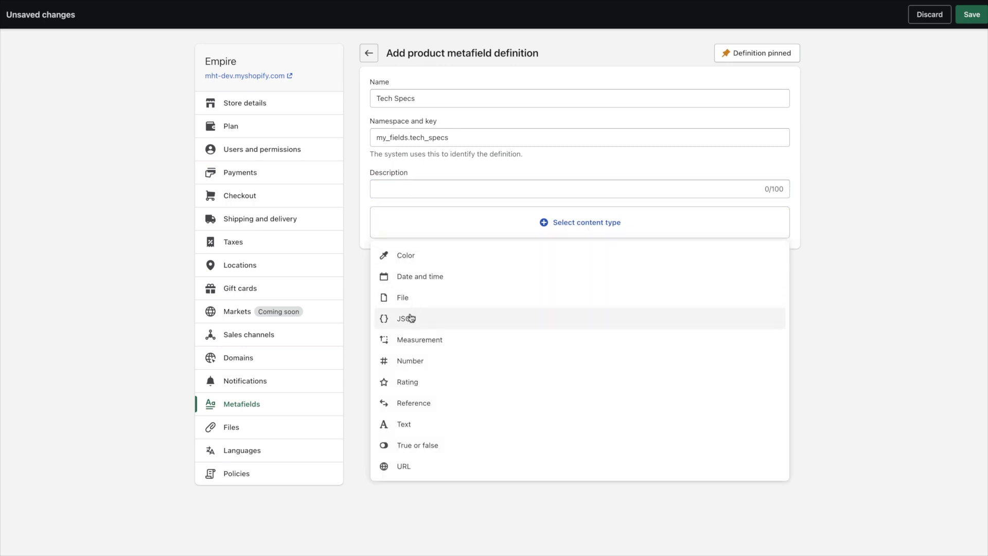
click(408, 431)
click(381, 288)
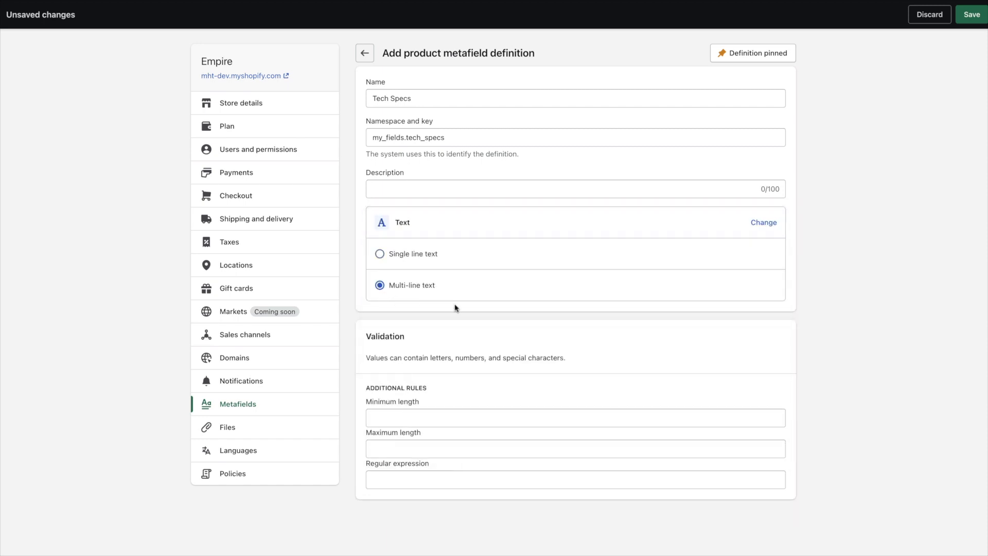
click(971, 15)
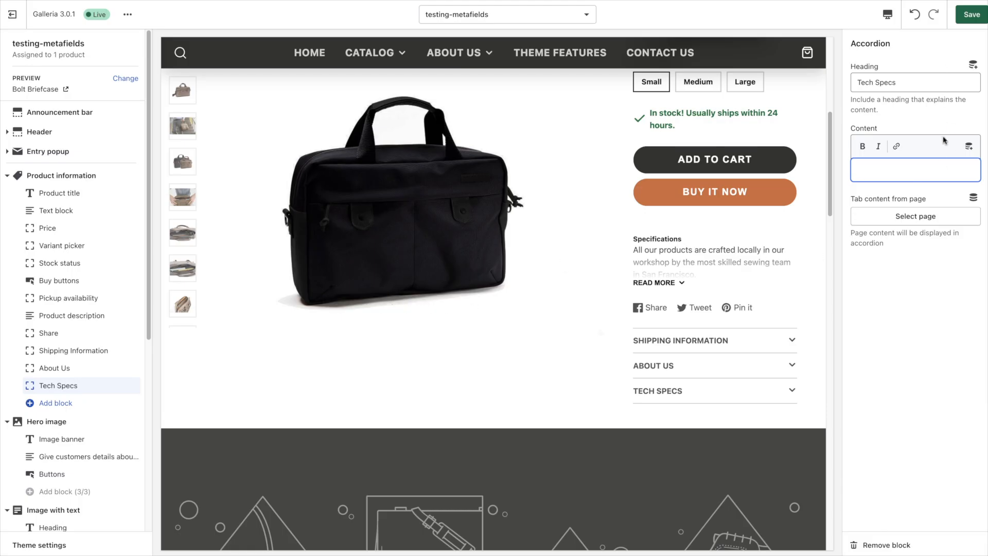
Back in the theme editor, insert the Tech Specs metafield as the dynamic source for the accordion's Content.
click(969, 146)
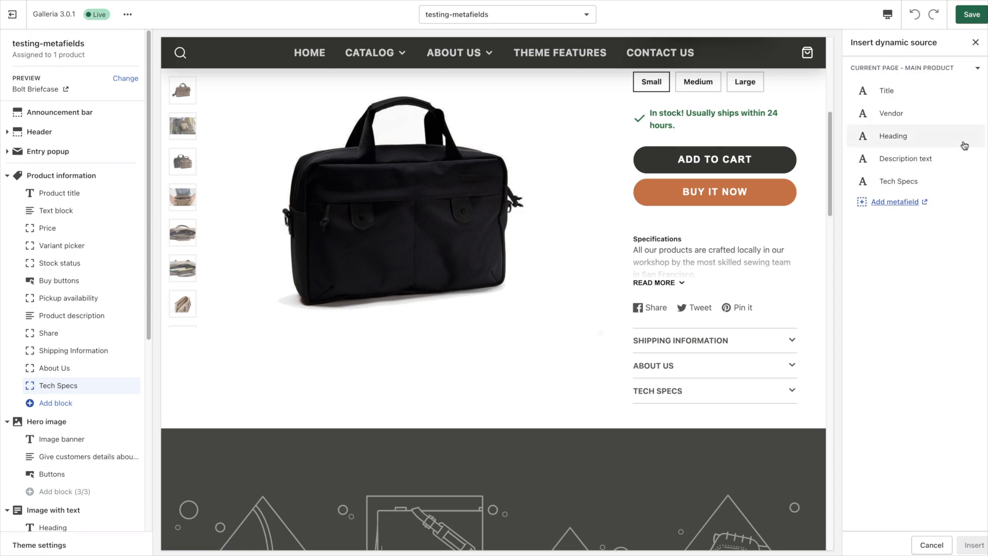
click(898, 181)
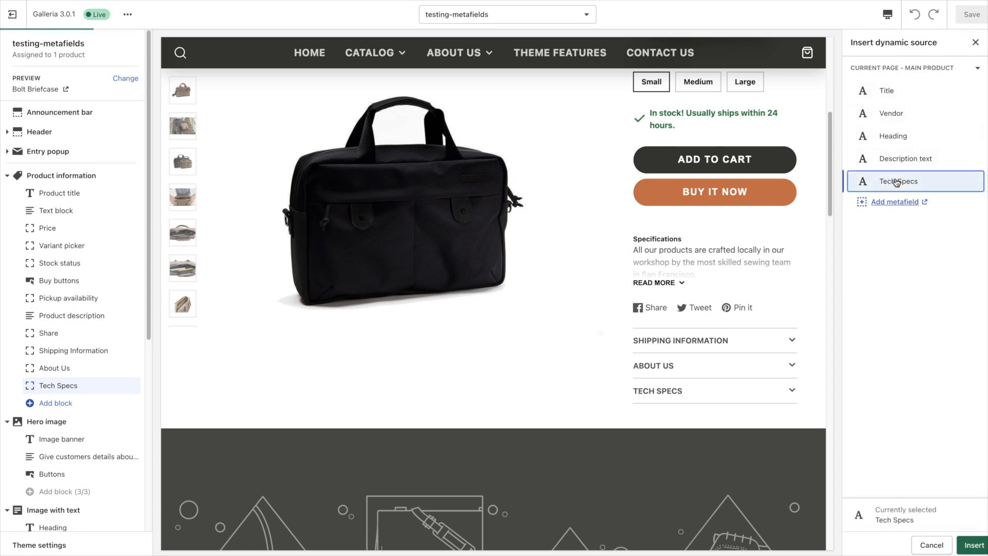
click(974, 545)
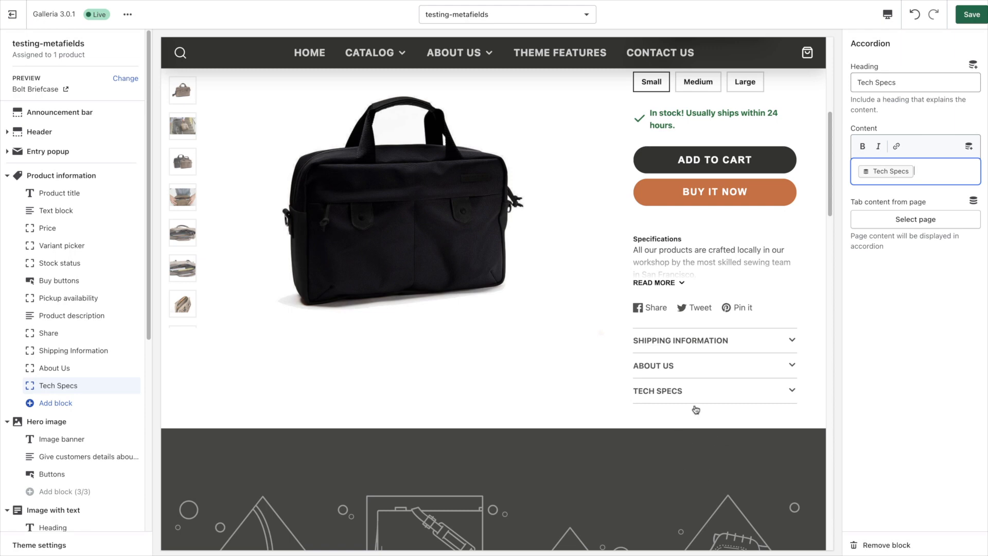
scroll(723, 430, up, 3)
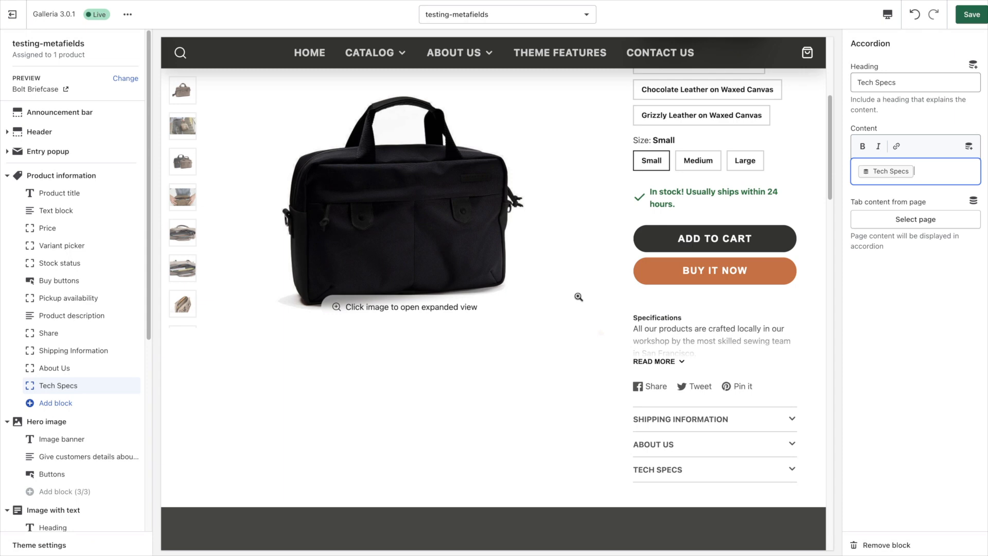
scroll(578, 328, up, 5)
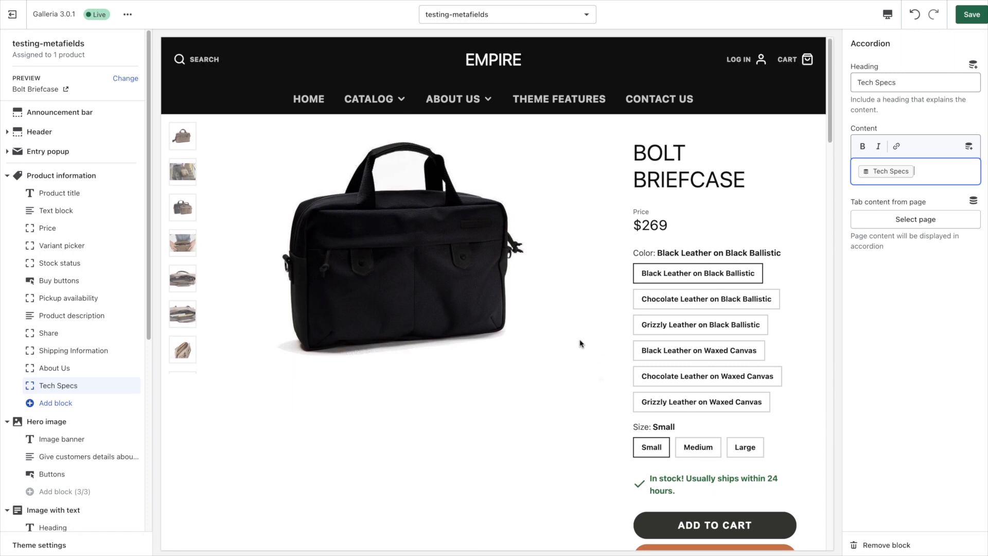